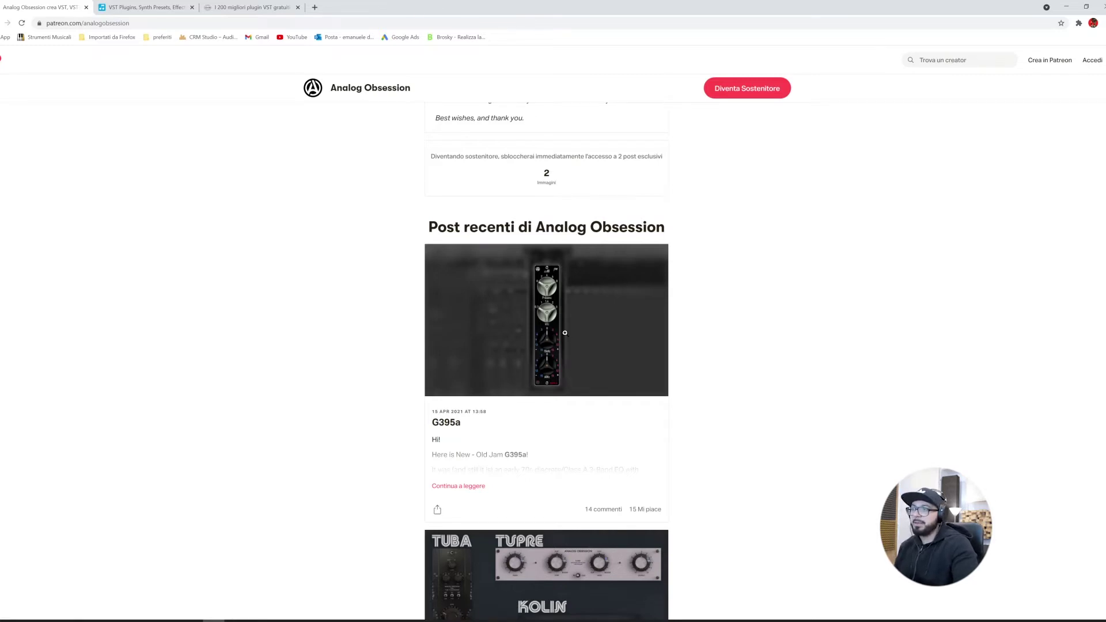
# Browse Plugin Boutique's free effects categories and the LANDR article on the 200 best free VST plugins
pyautogui.hotkey('ctrl', 'Tab')
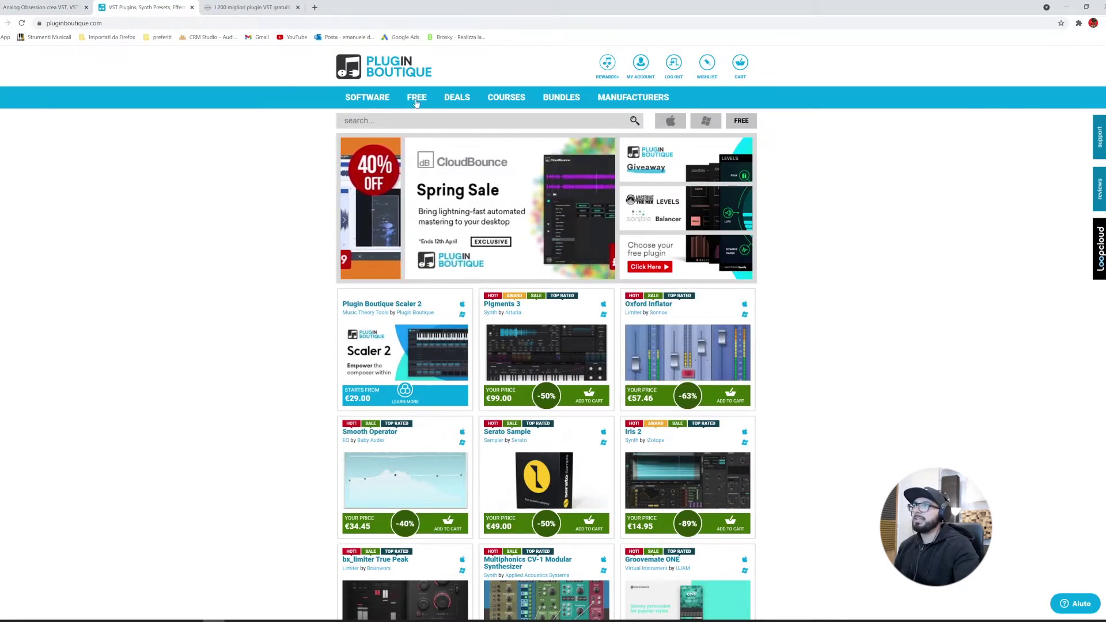
pyautogui.moveTo(416, 102)
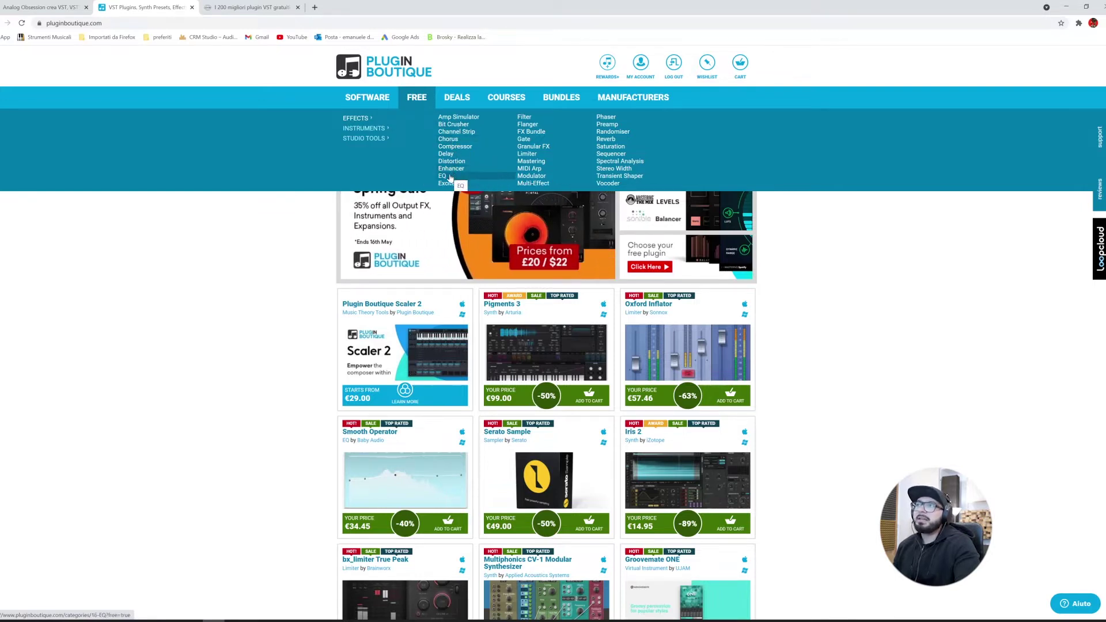
pyautogui.click(251, 7)
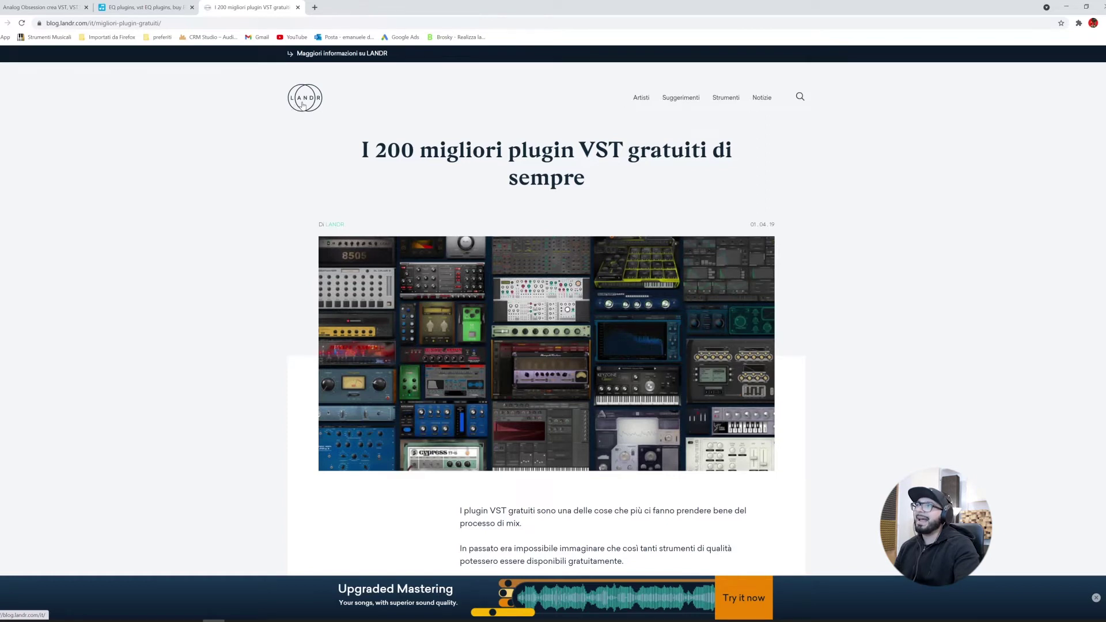
pyautogui.scroll(-8, 382, 127)
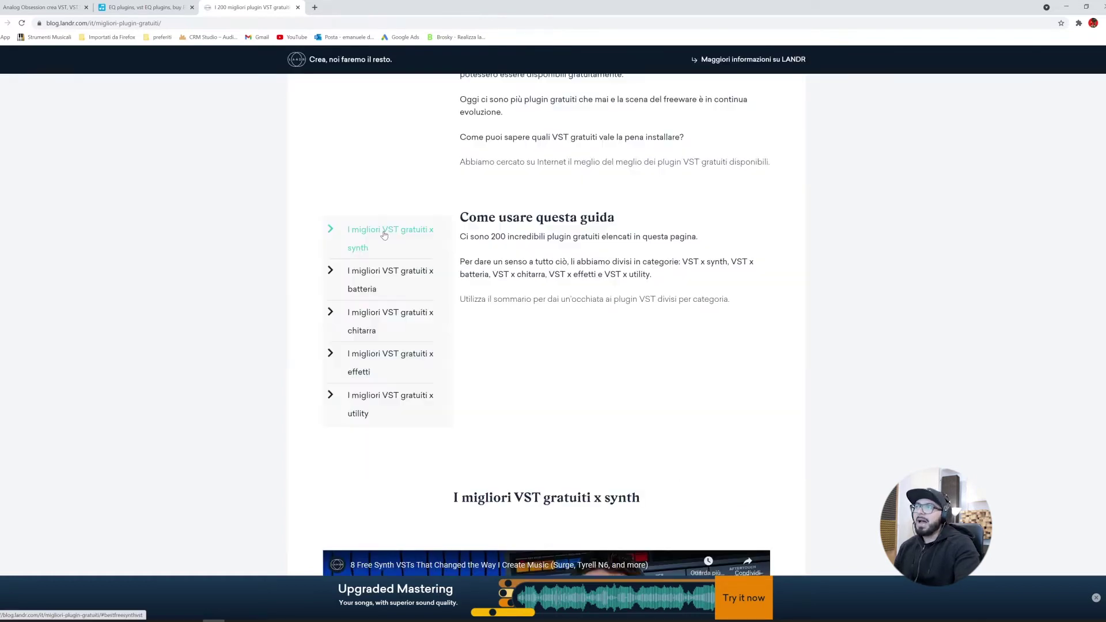
pyautogui.click(395, 286)
pyautogui.scroll(20, 659, 316)
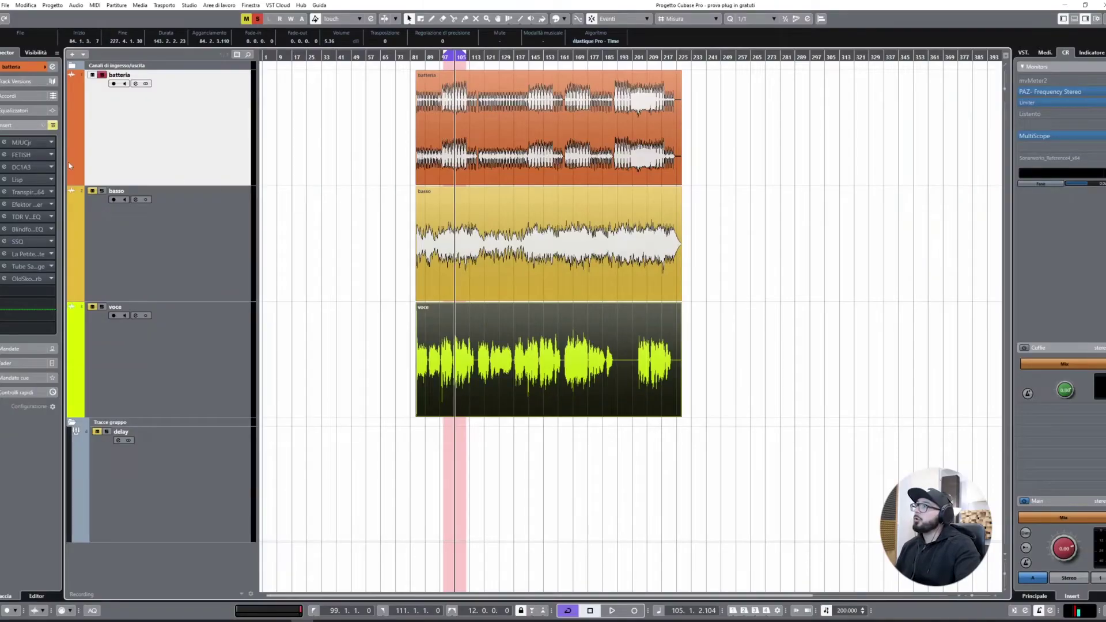
# Switch to Cubase, open the MJUCjr compressor on the batteria track and set its time constants to Fast
pyautogui.doubleClick(23, 142)
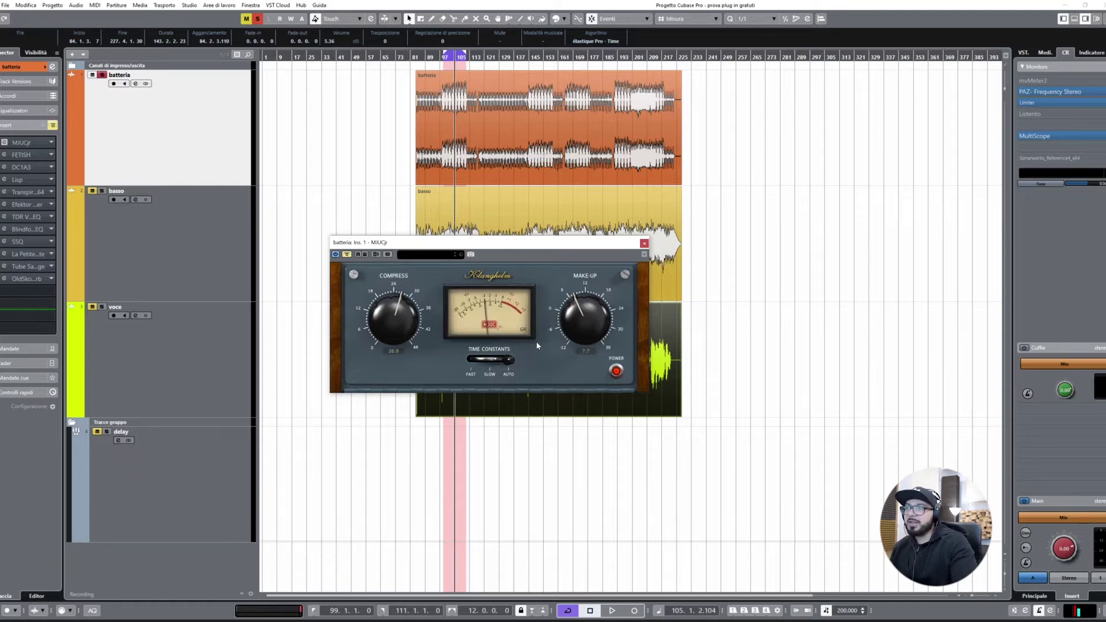
pyautogui.moveTo(509, 360); pyautogui.dragTo(453, 379)
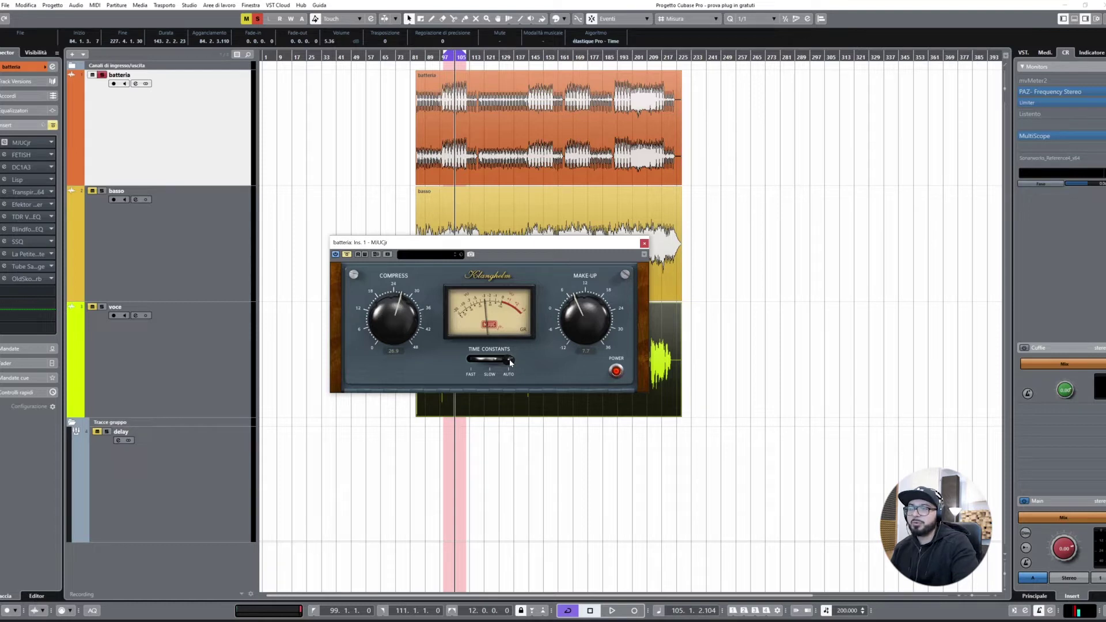
pyautogui.moveTo(499, 364); pyautogui.dragTo(410, 376)
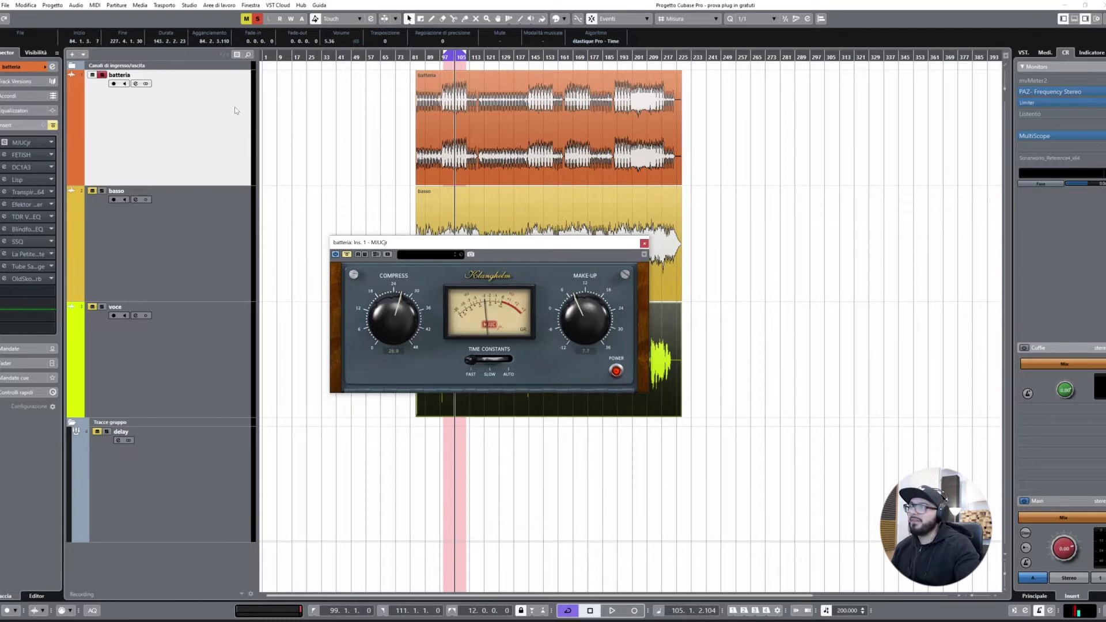
# During playback, set MJUCjr's time constants to Auto and make-up to about 8.8, and compare against the bypassed sound
pyautogui.press('space')
pyautogui.moveTo(587, 323); pyautogui.dragTo(586, 320)
pyautogui.moveTo(471, 361); pyautogui.dragTo(516, 364)
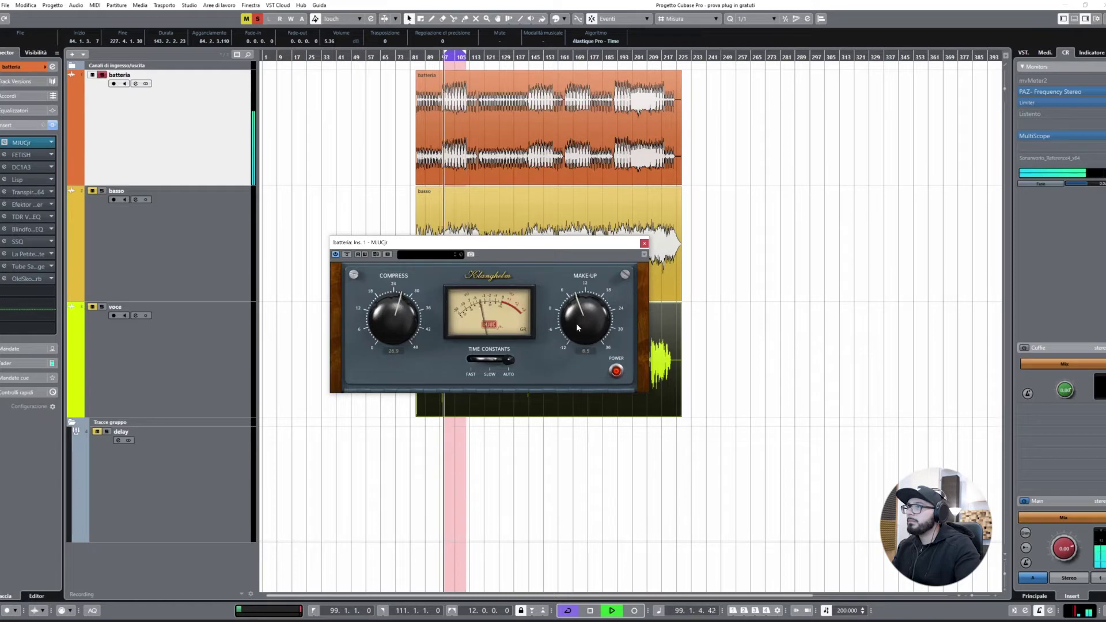
pyautogui.click(347, 255)
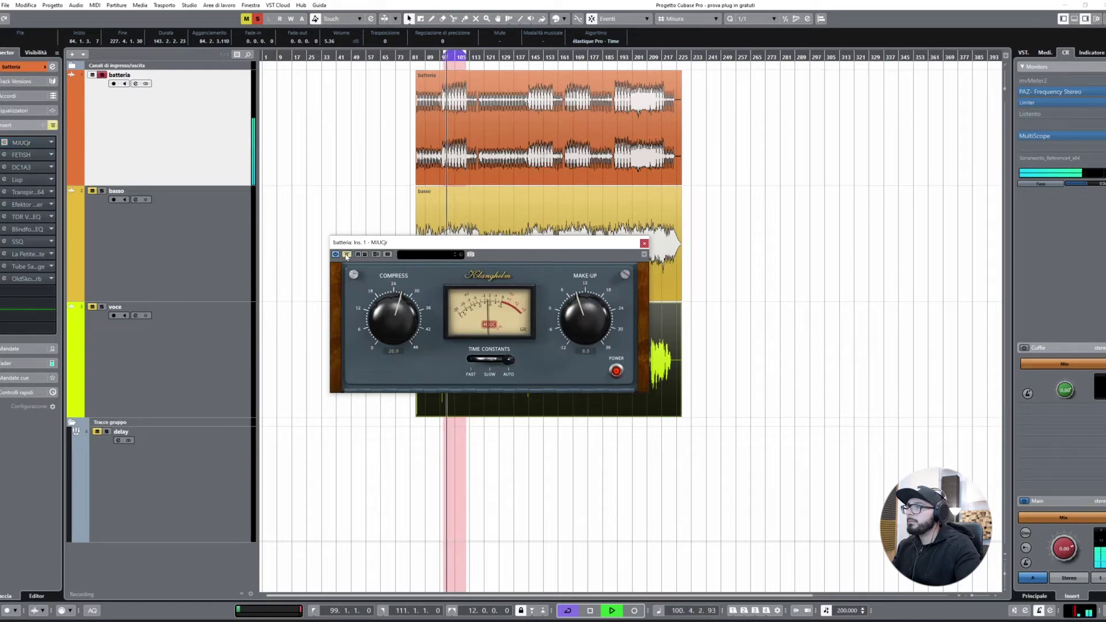
pyautogui.click(346, 255)
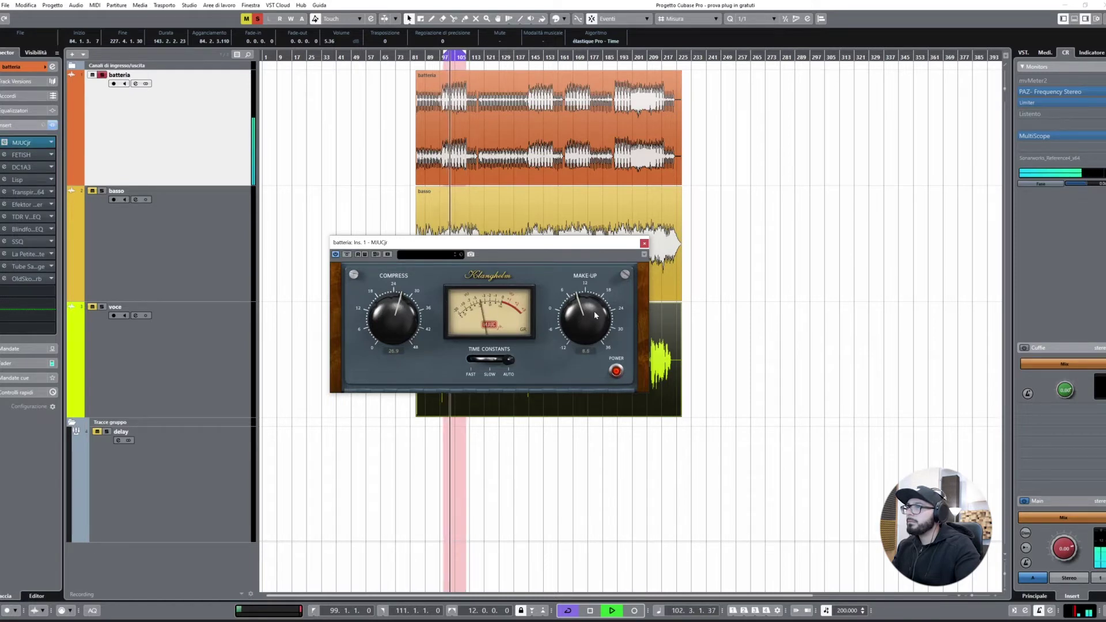
# Raise MJUCjr's compression to 33.6 and make-up to 17.1, and compare the drums with the effect bypassed
pyautogui.moveTo(396, 311); pyautogui.dragTo(397, 292)
pyautogui.moveTo(583, 296); pyautogui.dragTo(582, 272)
pyautogui.click(348, 255)
pyautogui.click(348, 255)
# Set MJUCjr's time constants to Slow, lower the make-up to about 9.7, and compare with the effect bypassed
pyautogui.moveTo(508, 359); pyautogui.dragTo(489, 363)
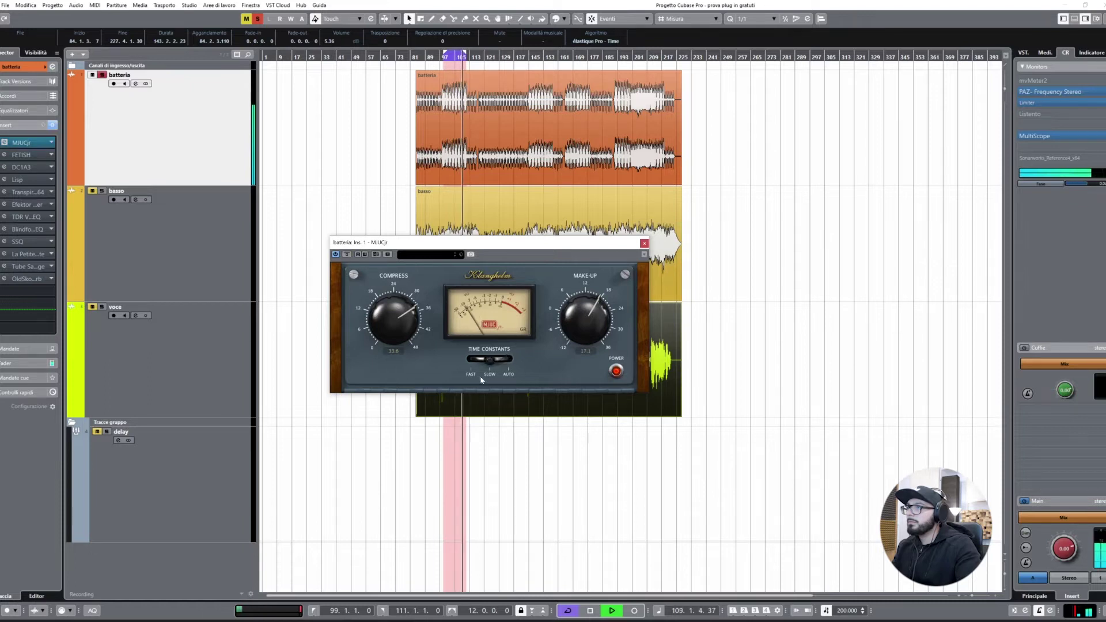
pyautogui.moveTo(571, 325); pyautogui.dragTo(571, 344)
pyautogui.click(347, 255)
pyautogui.click(348, 255)
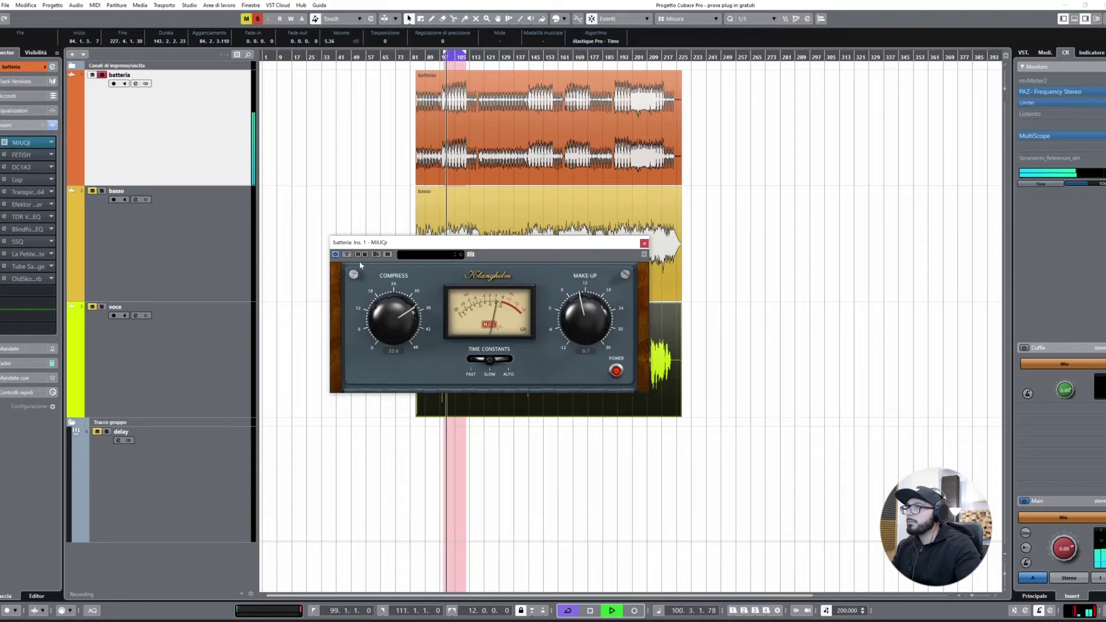
# Audition MJUCjr with Fast time constants and make-up at 10.9 against the bypassed drums, ending with playback stopped
pyautogui.moveTo(484, 360); pyautogui.dragTo(468, 362)
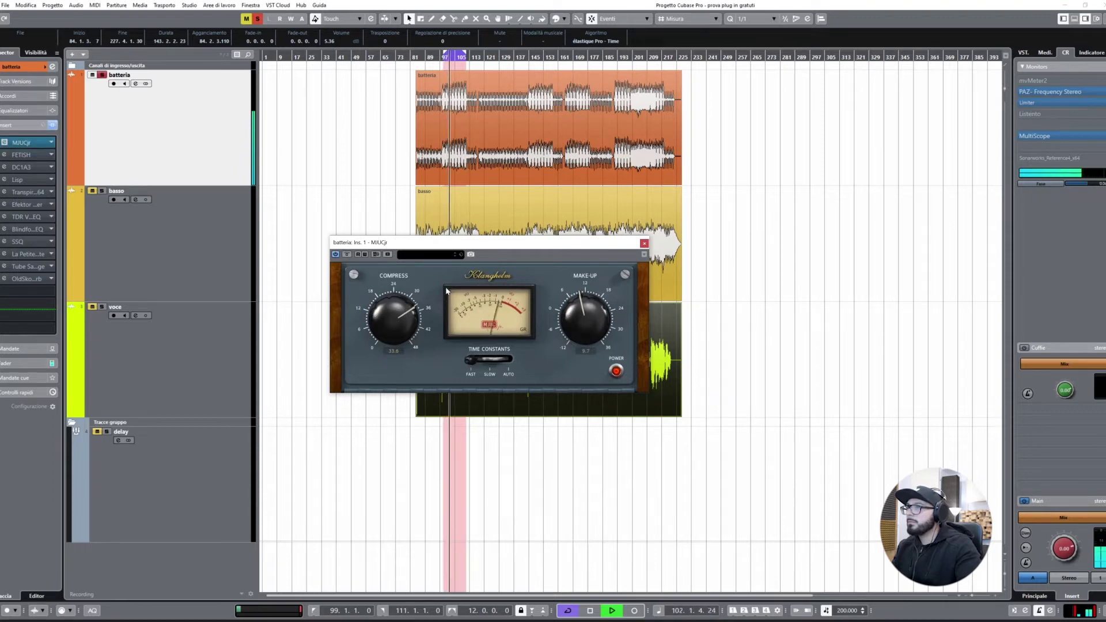
pyautogui.click(346, 255)
pyautogui.click(347, 255)
pyautogui.press('space')
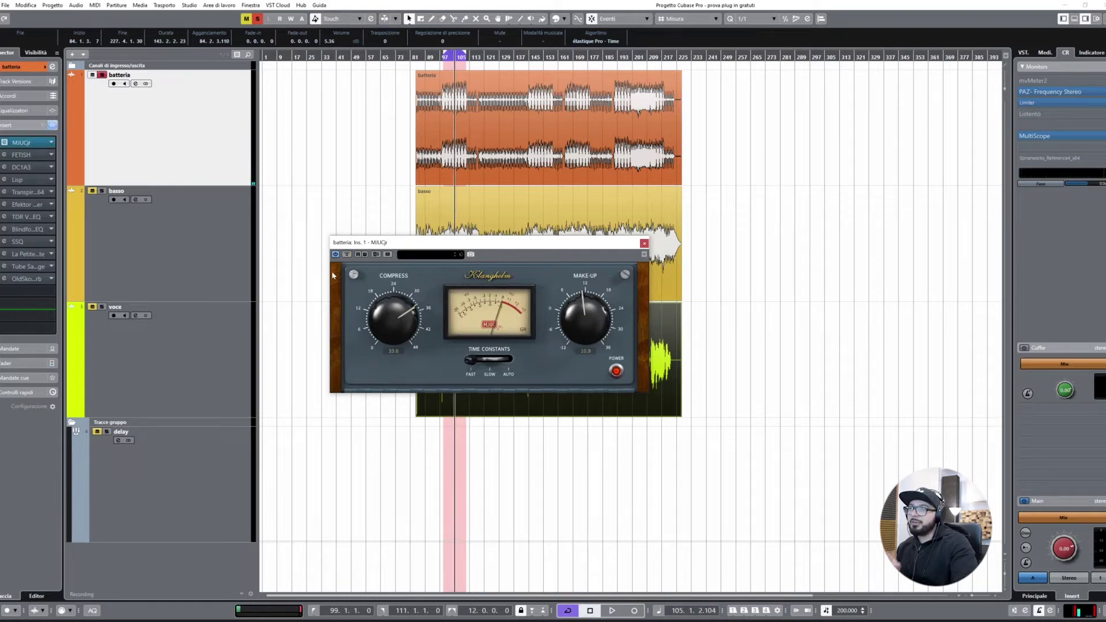
# Return MJUCjr's time constants to Auto and close the plugin window
pyautogui.click(517, 372)
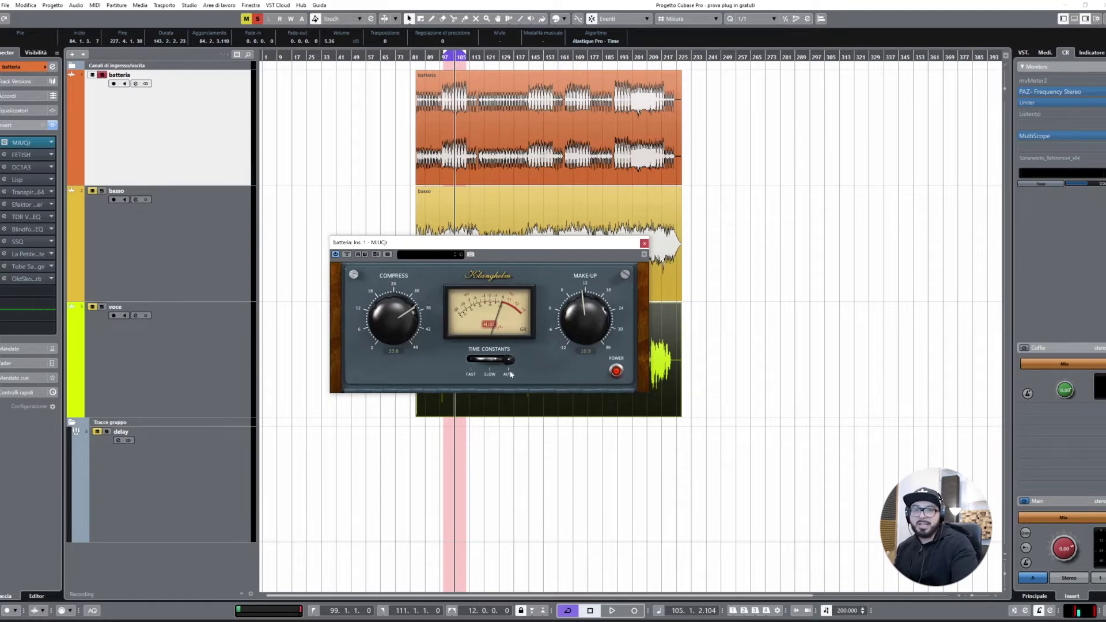
pyautogui.moveTo(569, 243); pyautogui.dragTo(818, 335)
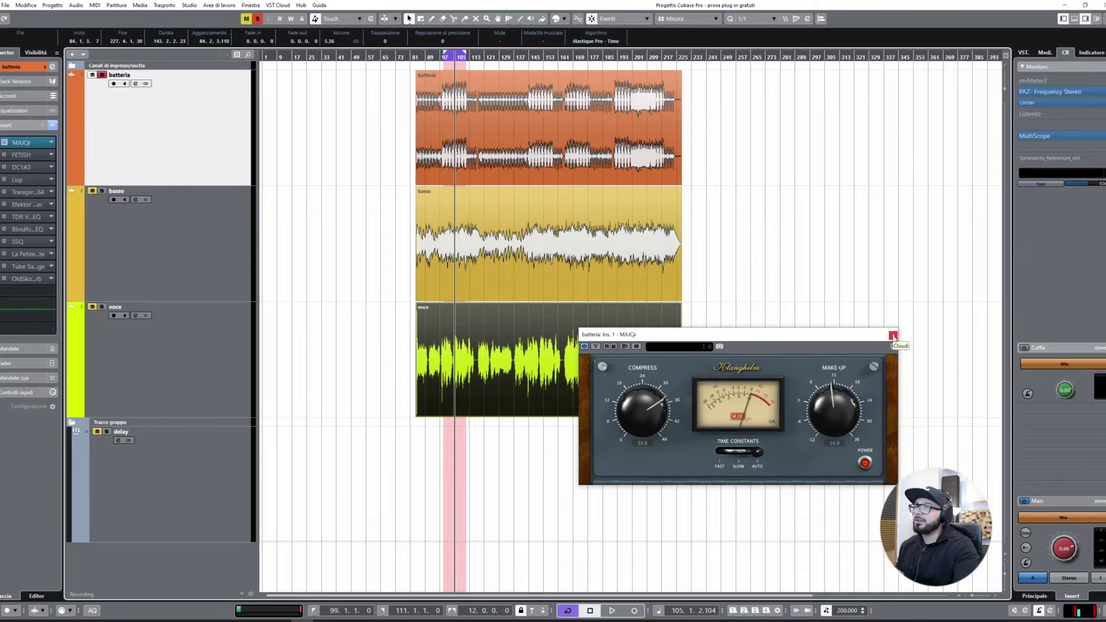
pyautogui.click(893, 337)
# Audition the FETISH compressor on the batteria track against its bypassed sound, and switch Slam on with playback stopped
pyautogui.click(4, 155)
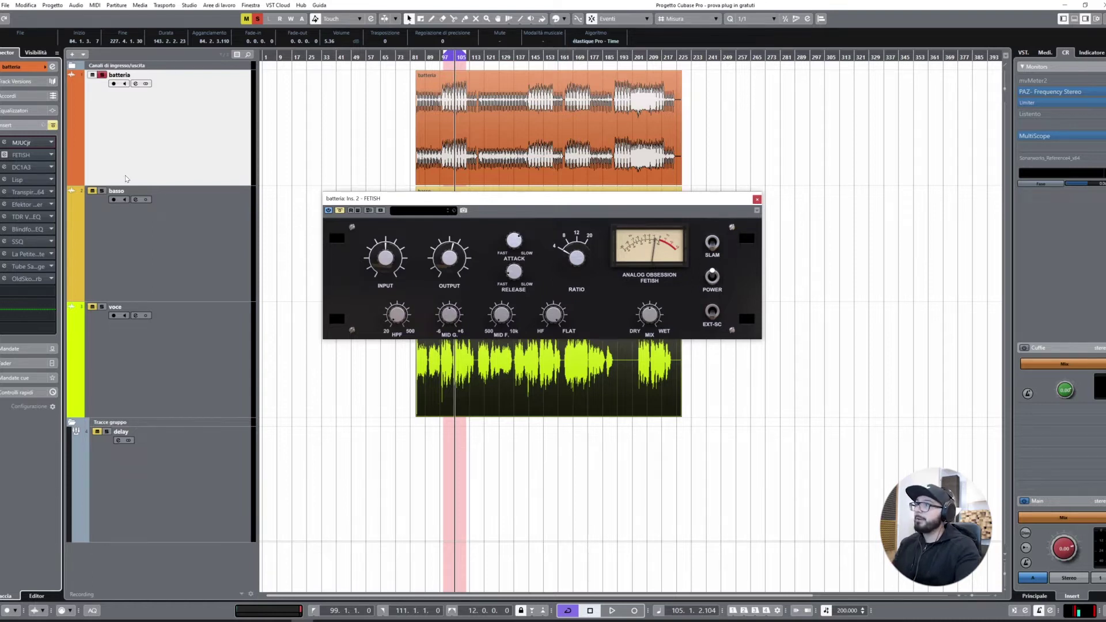
pyautogui.press('space')
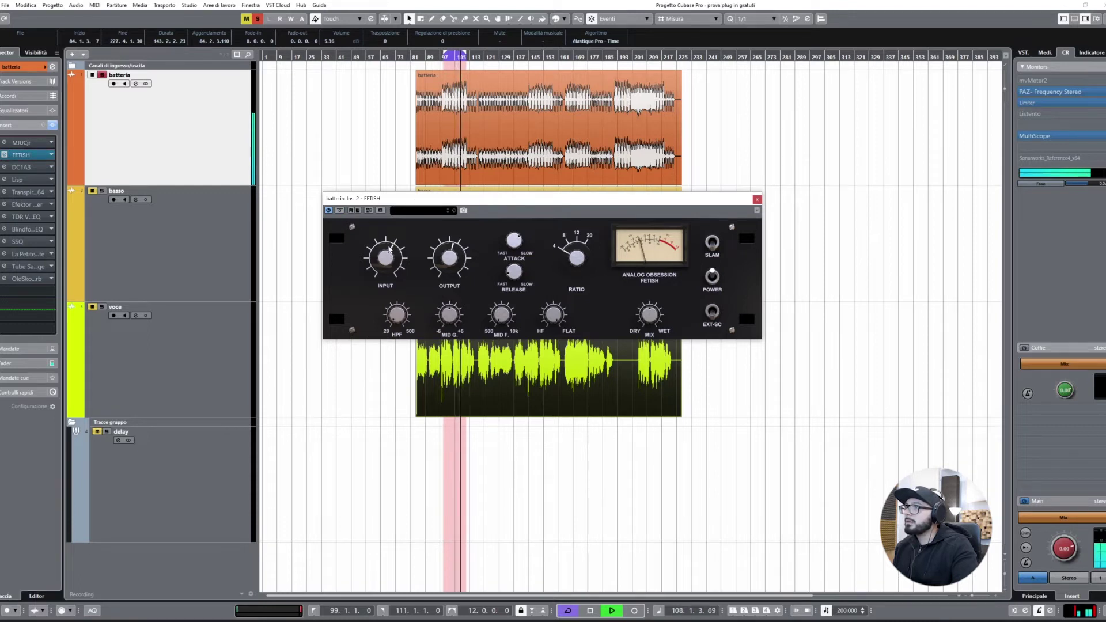
pyautogui.click(340, 210)
pyautogui.click(340, 211)
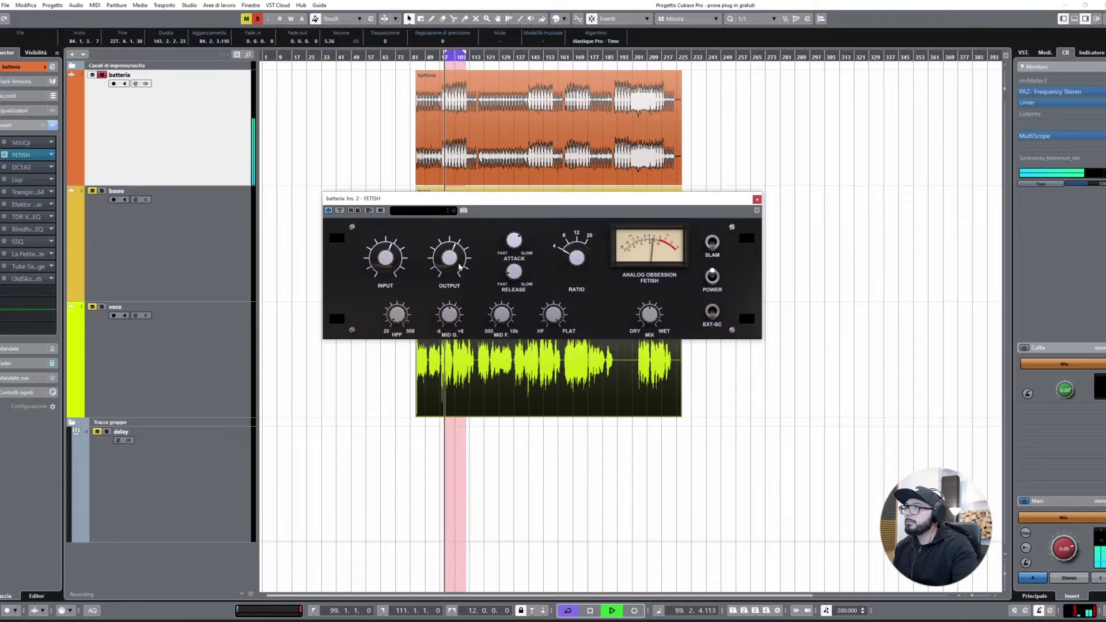
pyautogui.click(340, 210)
pyautogui.click(341, 210)
pyautogui.click(341, 211)
pyautogui.click(341, 211)
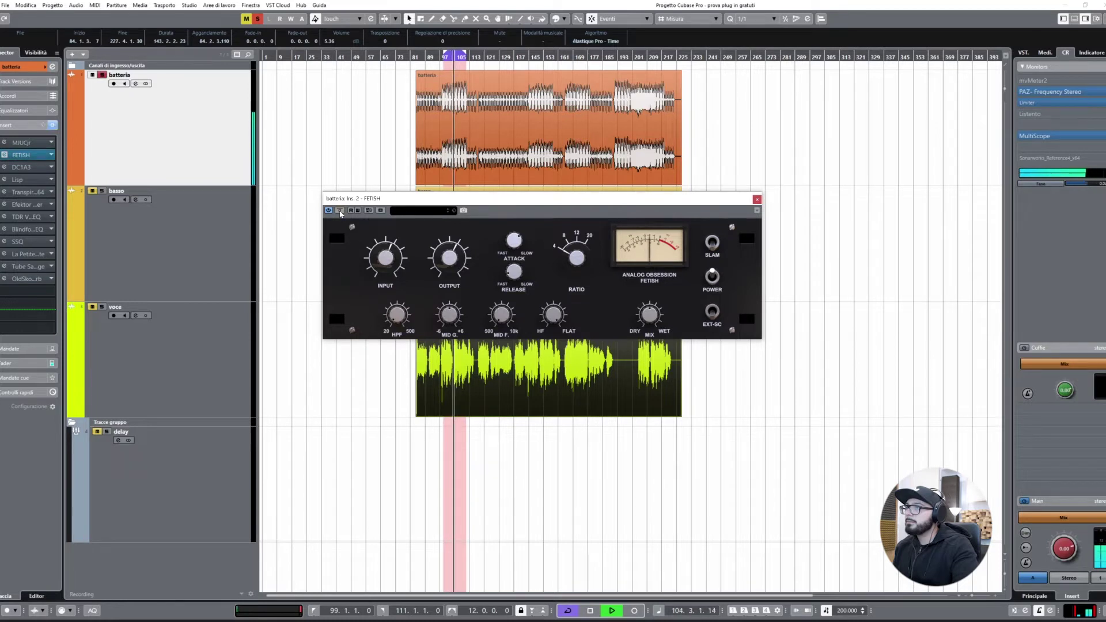
pyautogui.press('space')
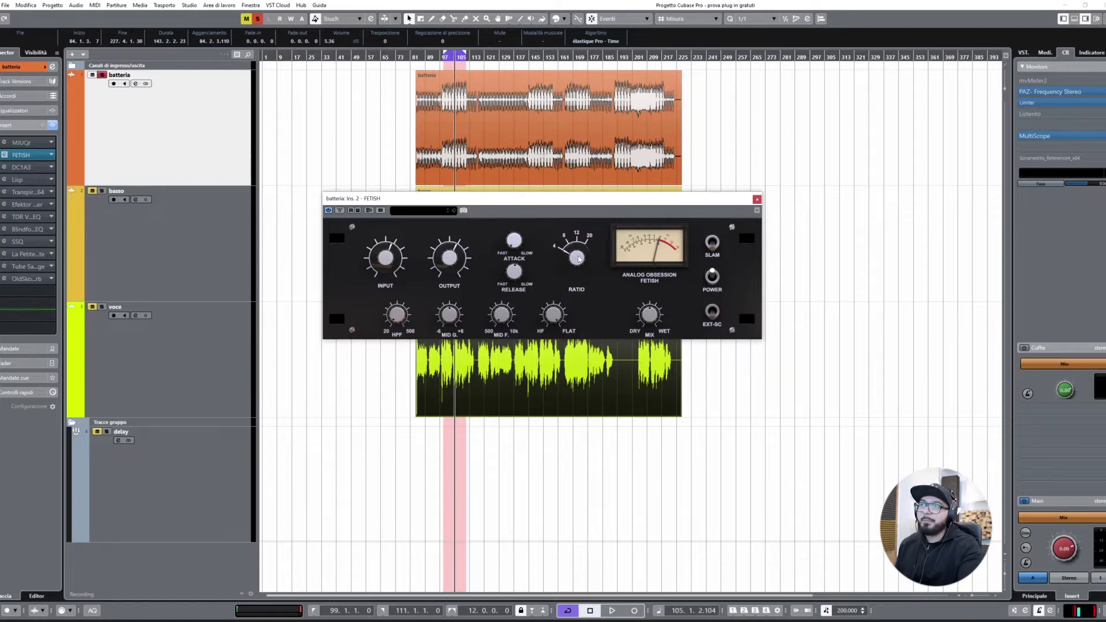
pyautogui.click(713, 248)
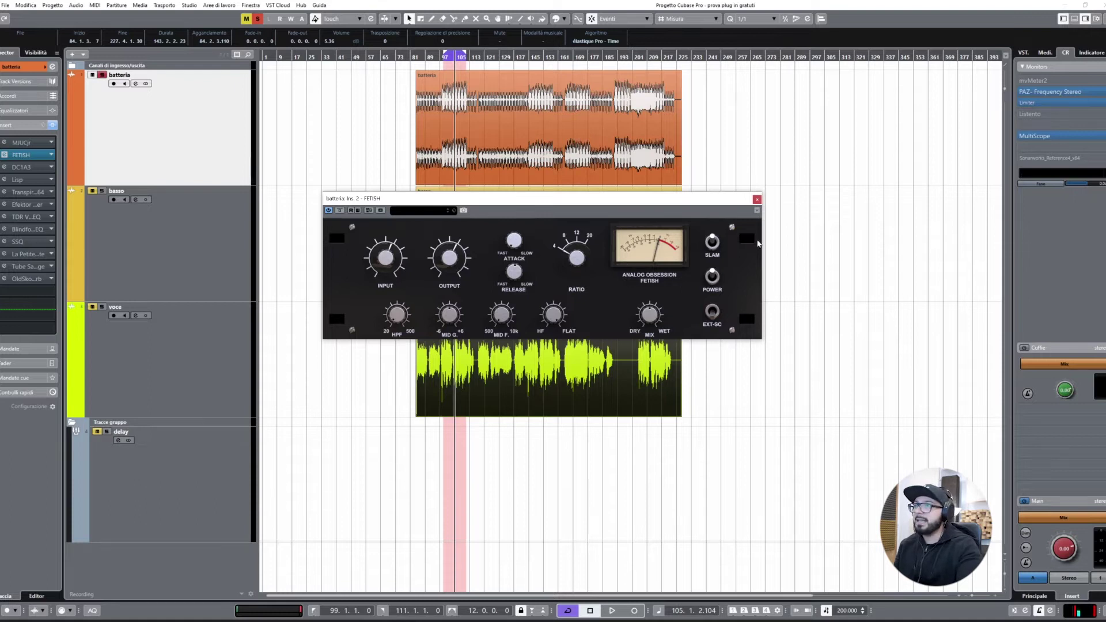
# Select the voce track and audition its FETISH compressor against the bypassed sound during playback
pyautogui.click(222, 345)
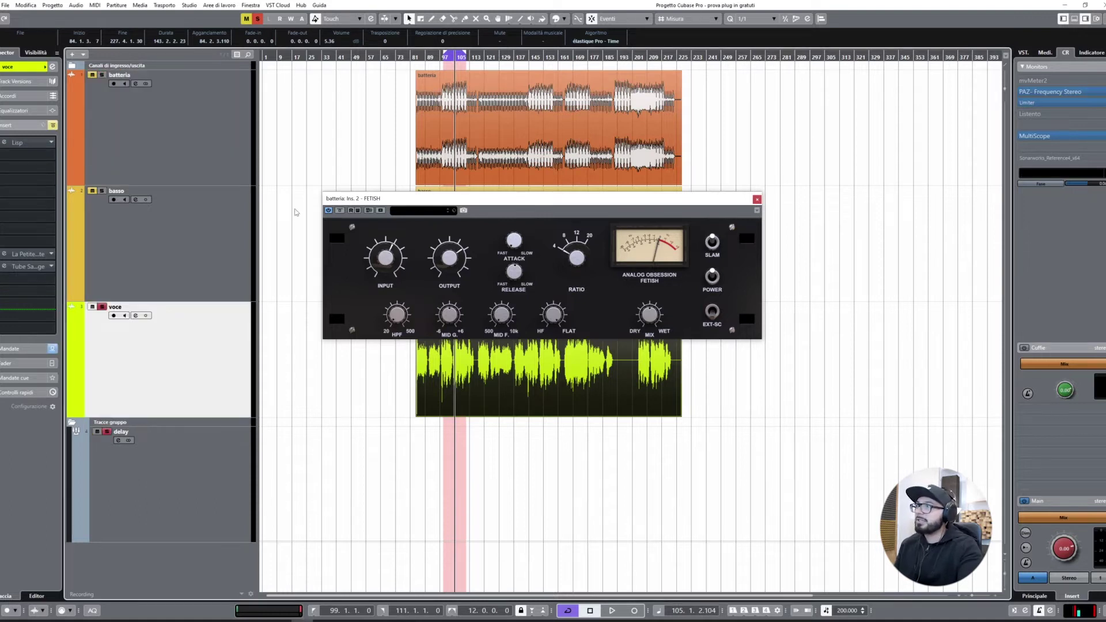
pyautogui.press('space')
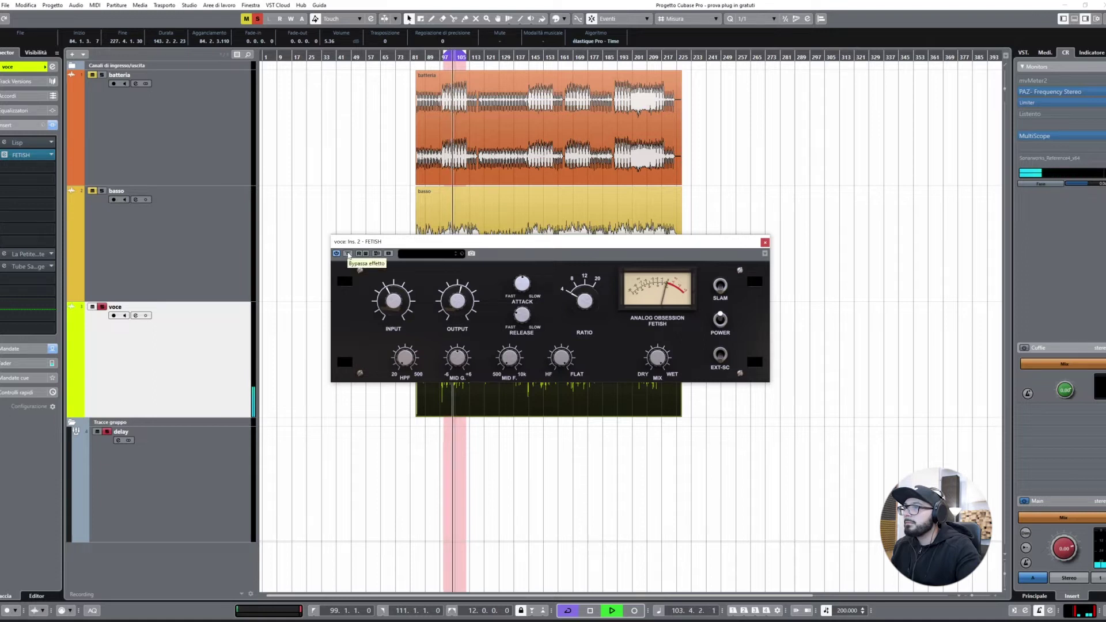
pyautogui.click(348, 254)
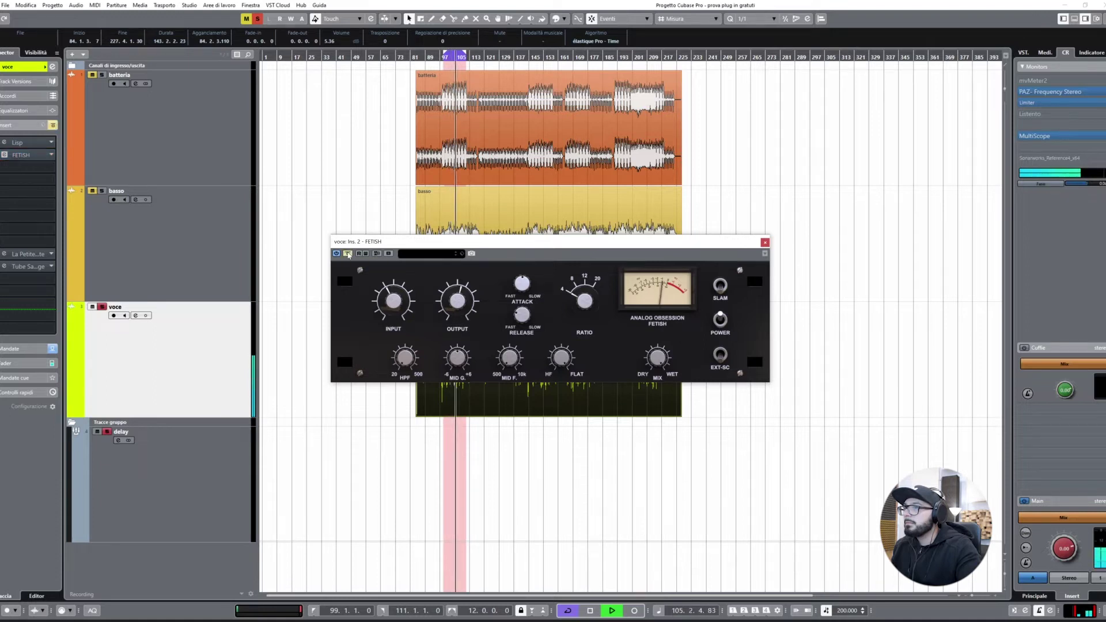
pyautogui.click(348, 254)
pyautogui.click(348, 254)
pyautogui.click(347, 254)
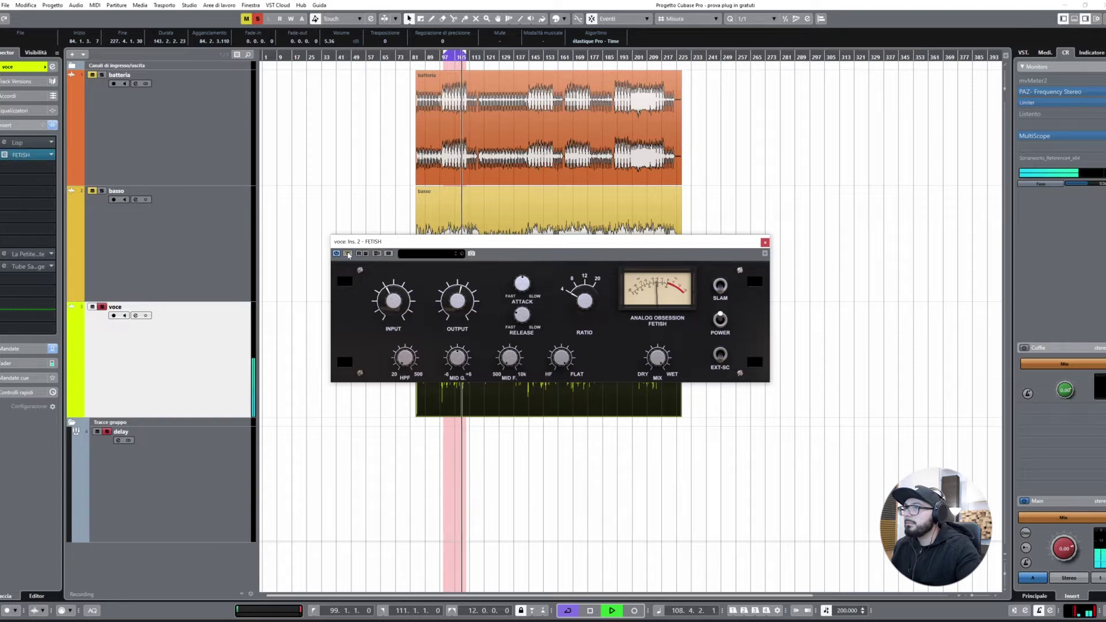
pyautogui.press('space')
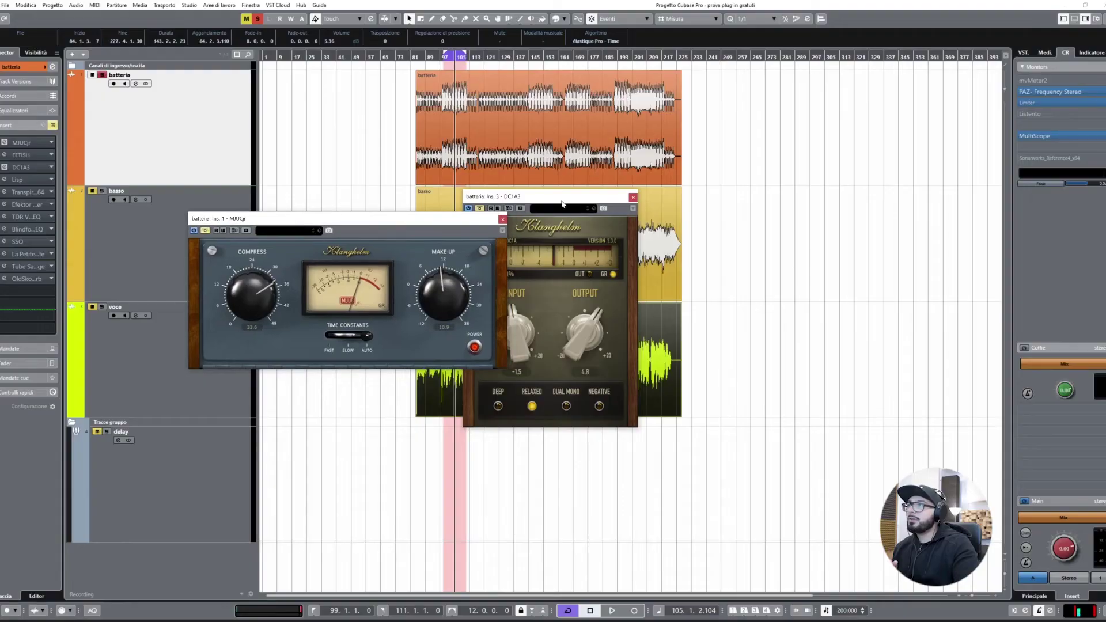
# Arrange the batteria track's MJUCjr and DC1A3 windows side by side without overlap
pyautogui.moveTo(544, 235); pyautogui.dragTo(696, 178)
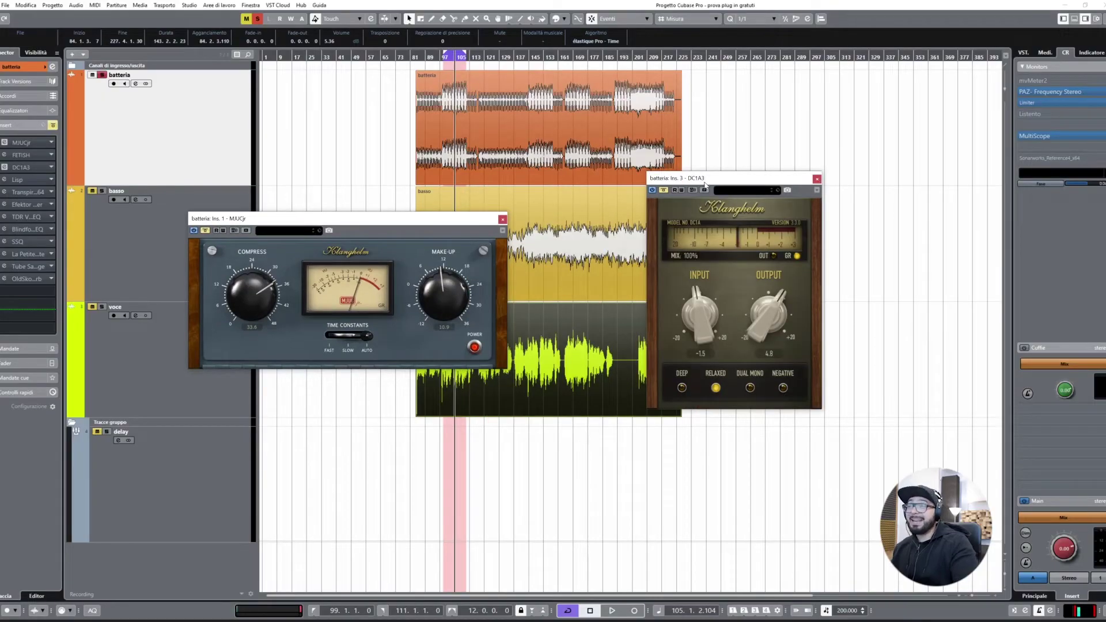
pyautogui.moveTo(254, 221); pyautogui.dragTo(327, 215)
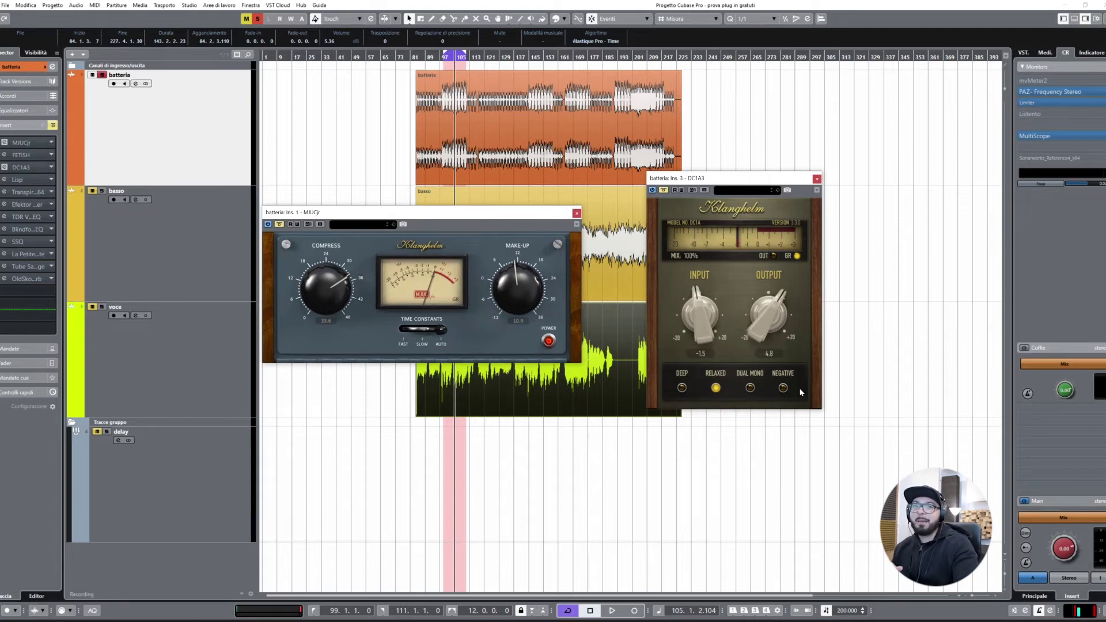
pyautogui.moveTo(502, 219); pyautogui.dragTo(517, 210)
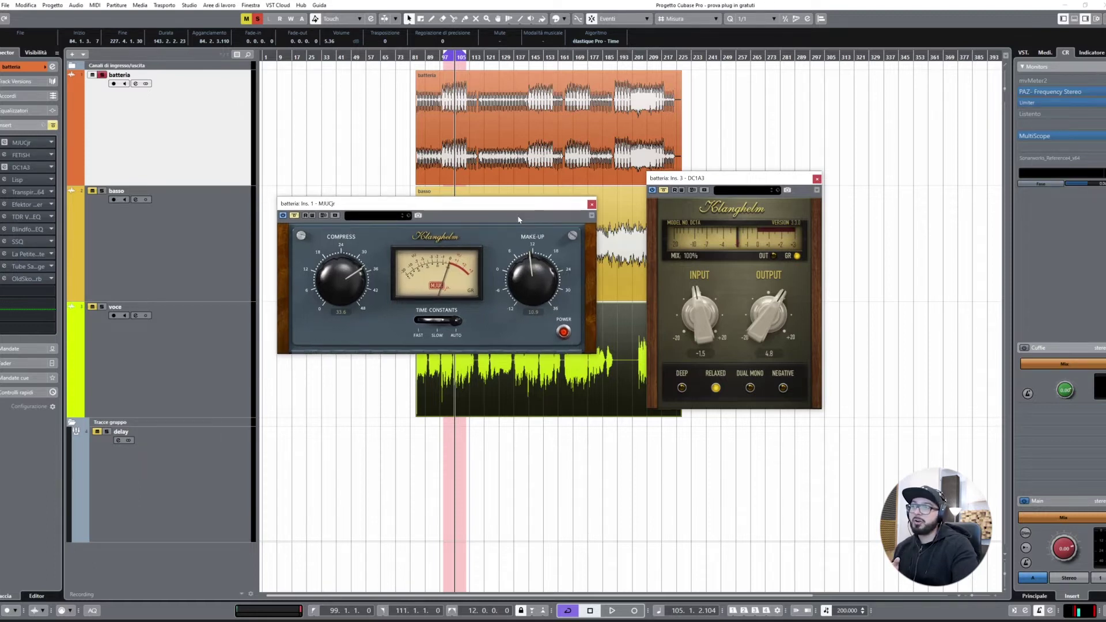
pyautogui.moveTo(511, 203)
pyautogui.mouseDown()
pyautogui.moveTo(486, 224)
pyautogui.moveTo(523, 191)
pyautogui.mouseUp()
pyautogui.moveTo(728, 181); pyautogui.dragTo(738, 177)
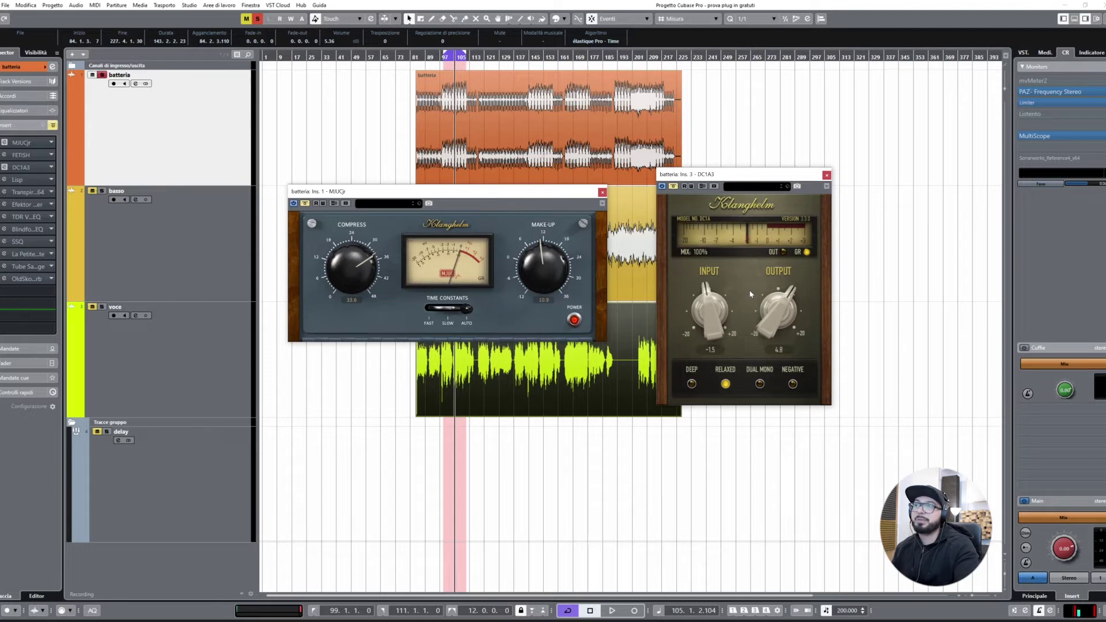
# Leave only DC1A3 open with Relaxed, Dual Mono and Negative enabled, and set its input to 5.0
pyautogui.click(725, 386)
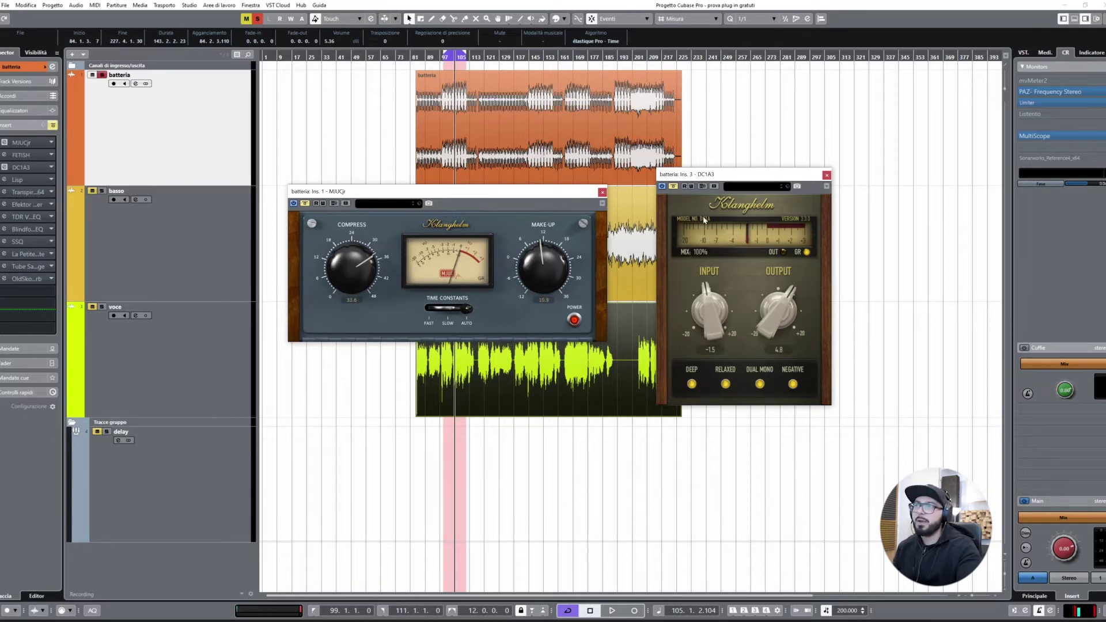
pyautogui.click(601, 191)
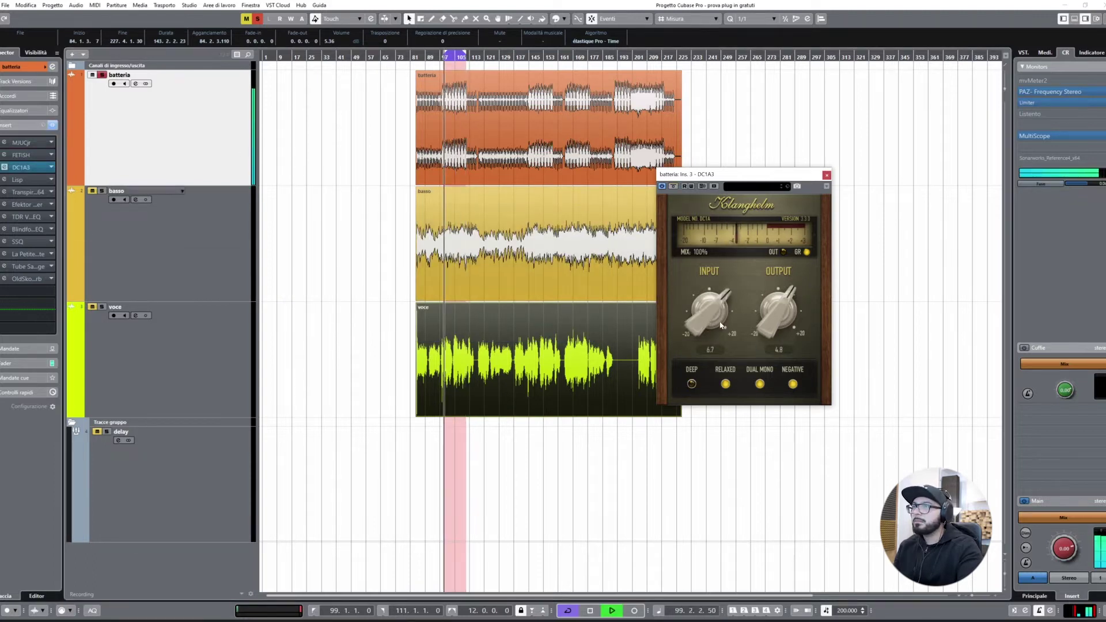
pyautogui.moveTo(720, 326); pyautogui.dragTo(720, 336)
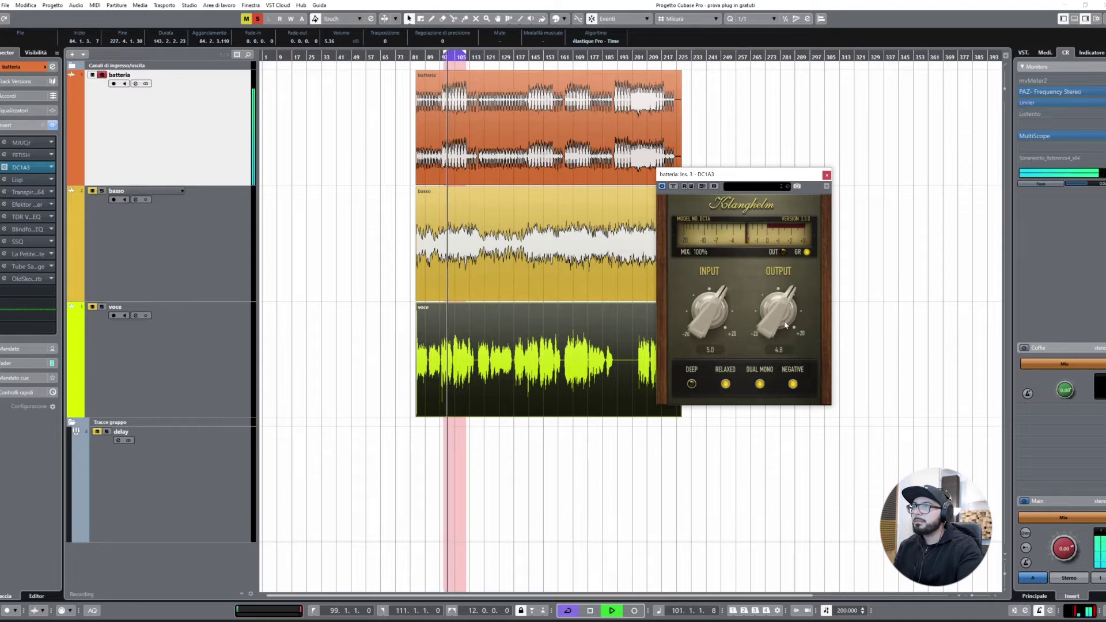
# Lower the DC1A3 output to -0.2 on the batteria track while comparing the processed drums with the bypassed sound
pyautogui.moveTo(785, 325); pyautogui.dragTo(793, 360)
pyautogui.click(673, 186)
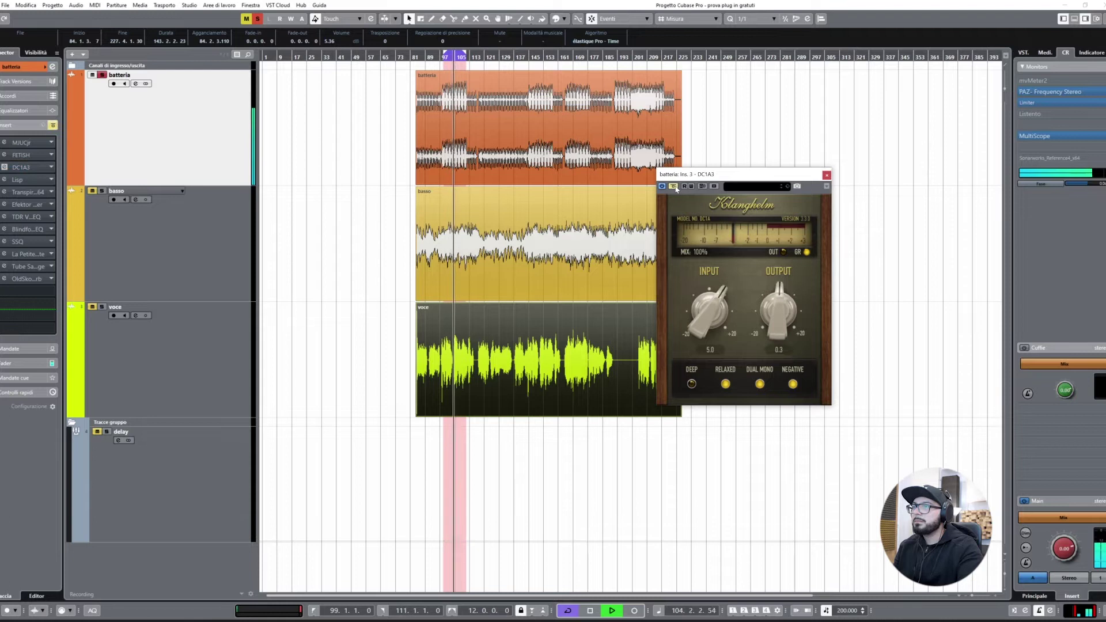
pyautogui.click(672, 186)
pyautogui.moveTo(771, 328); pyautogui.dragTo(771, 333)
# Switch DC1A3's Negative off, set its input to 0.5 and output to 4.1, and compare the result with bypass
pyautogui.click(793, 384)
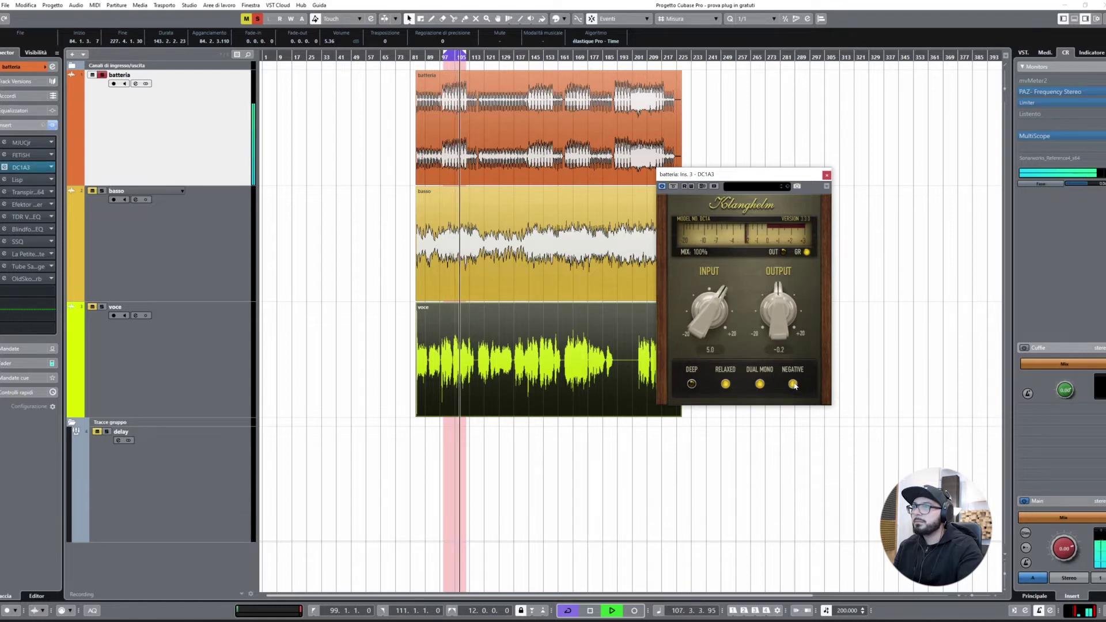
pyautogui.moveTo(720, 318); pyautogui.dragTo(728, 367)
pyautogui.moveTo(781, 323); pyautogui.dragTo(781, 285)
pyautogui.click(672, 186)
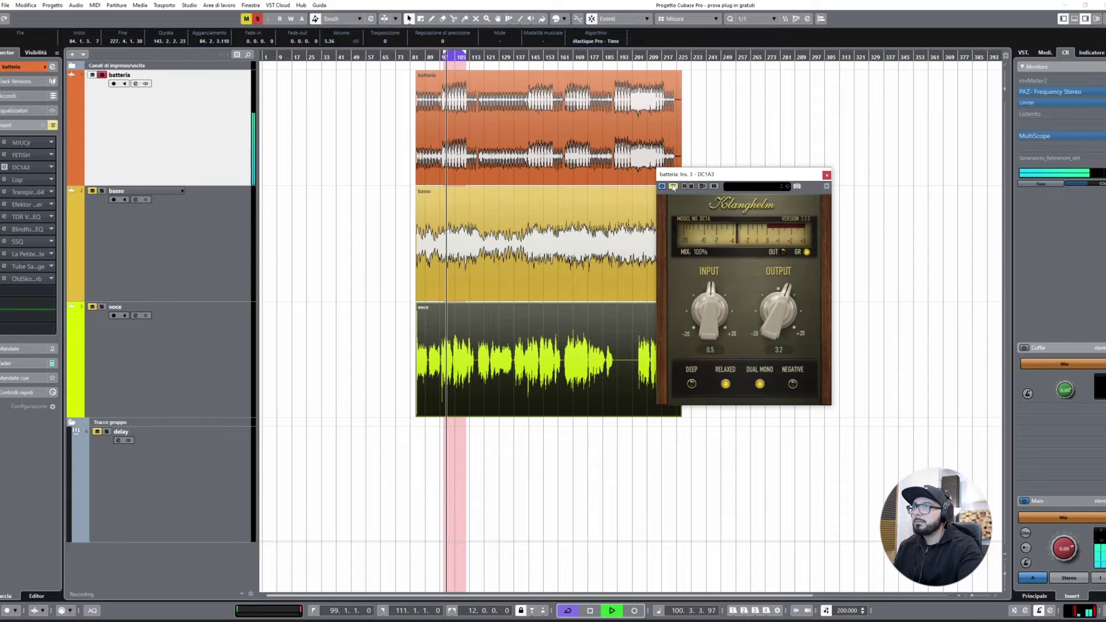
pyautogui.click(673, 186)
pyautogui.moveTo(780, 313); pyautogui.dragTo(780, 305)
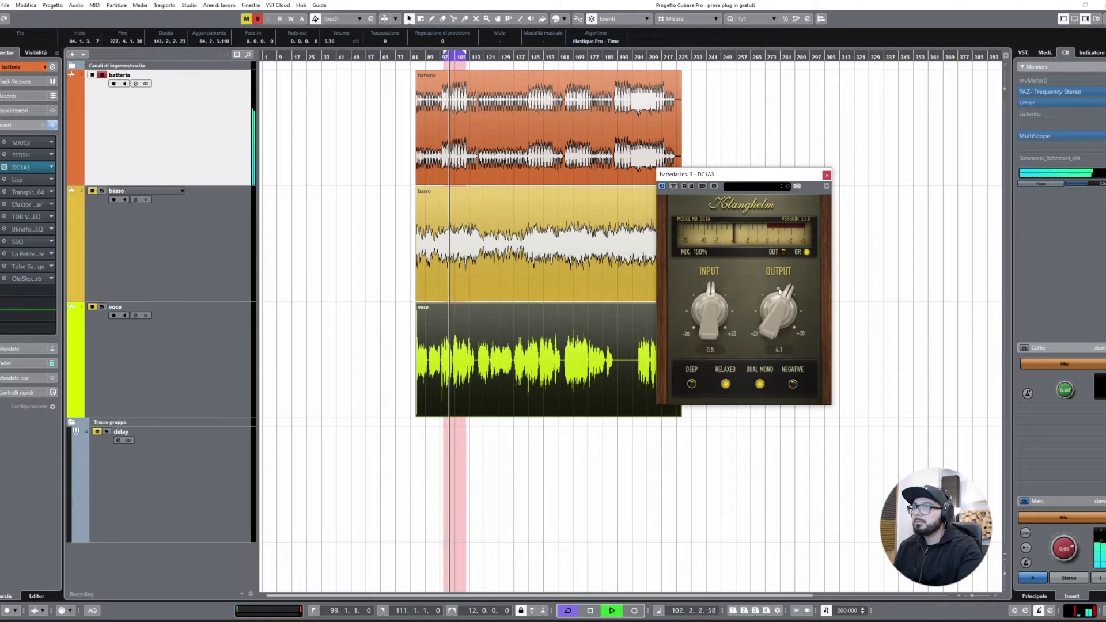
# Audition DC1A3's Negative and Relaxed modes on and off, set the output to 3.8, and stop playback
pyautogui.click(793, 384)
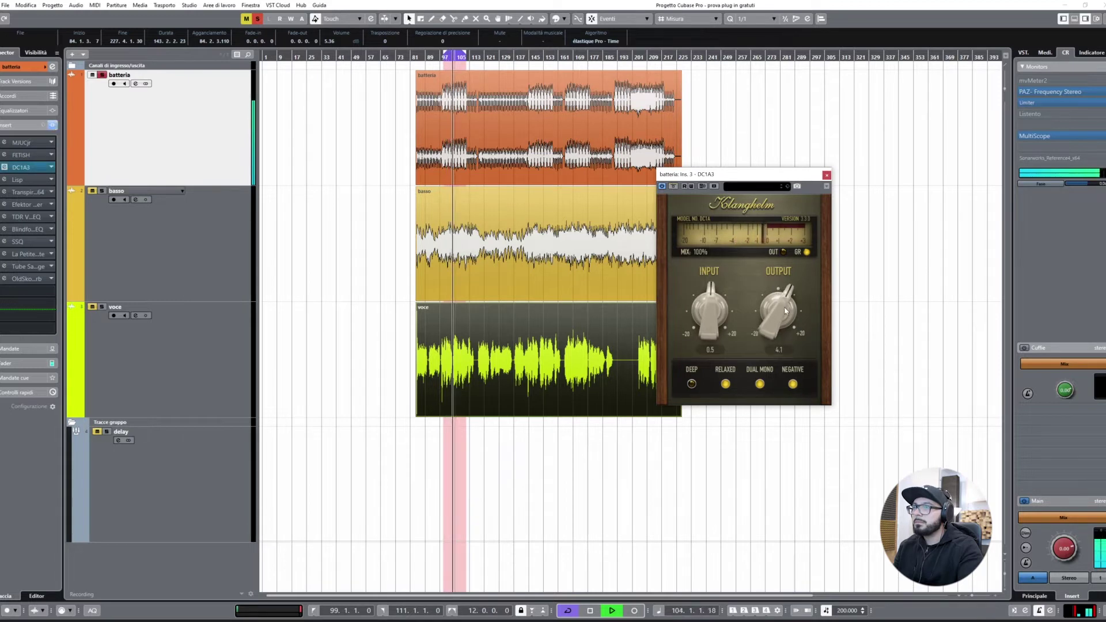
pyautogui.click(793, 384)
pyautogui.click(725, 384)
pyautogui.click(725, 384)
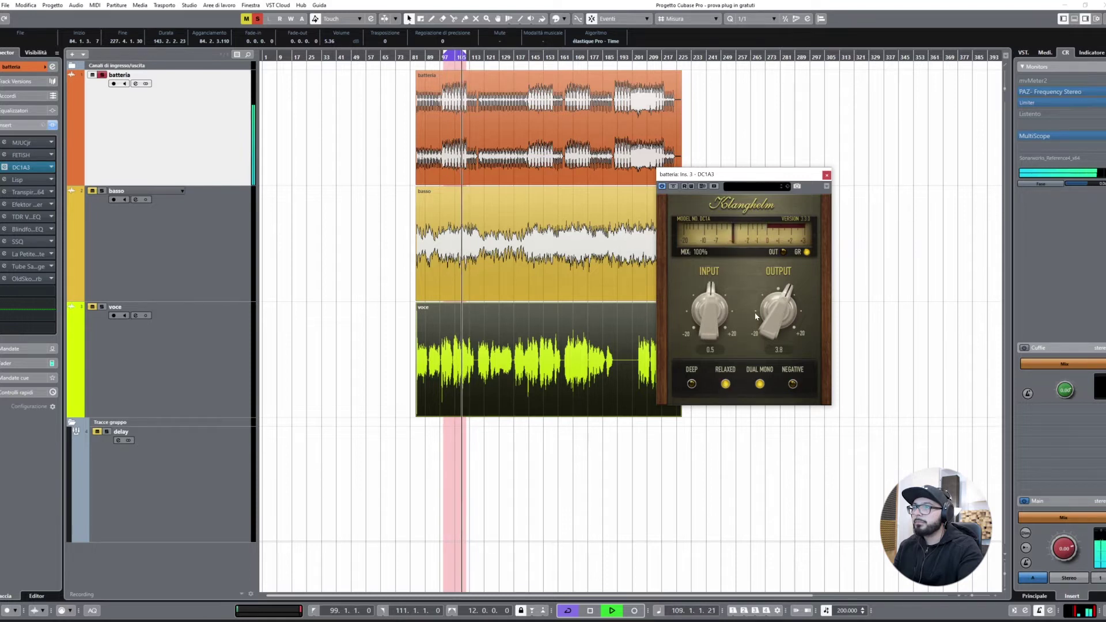
pyautogui.press('space')
# Show MJUCjr beside DC1A3 for comparison, and close DC1A3 with Negative enabled
pyautogui.click(22, 142)
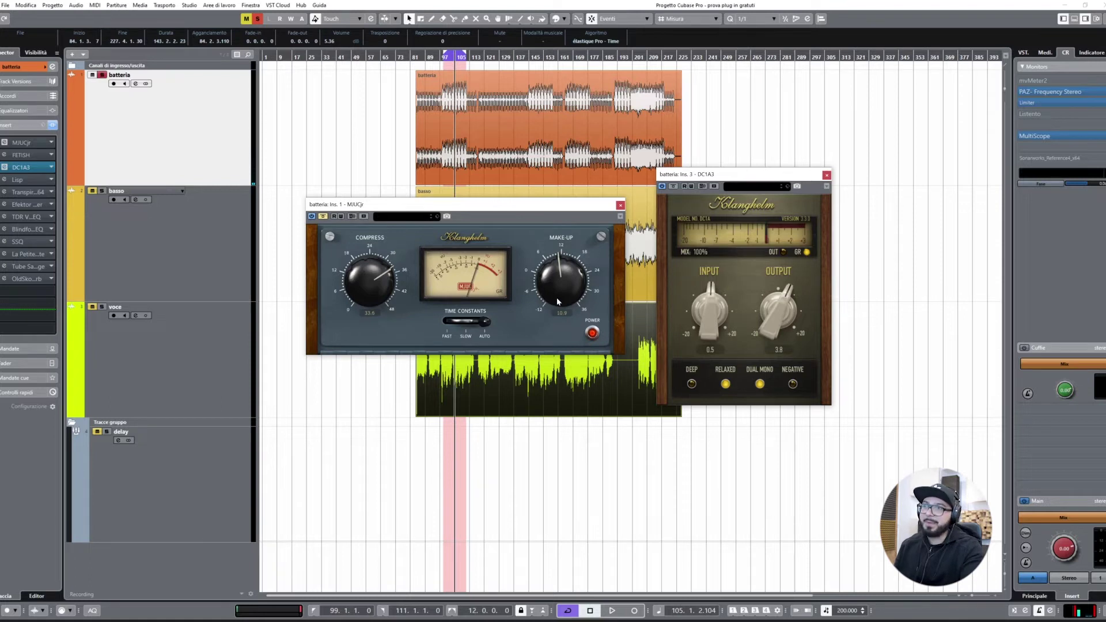
pyautogui.click(792, 385)
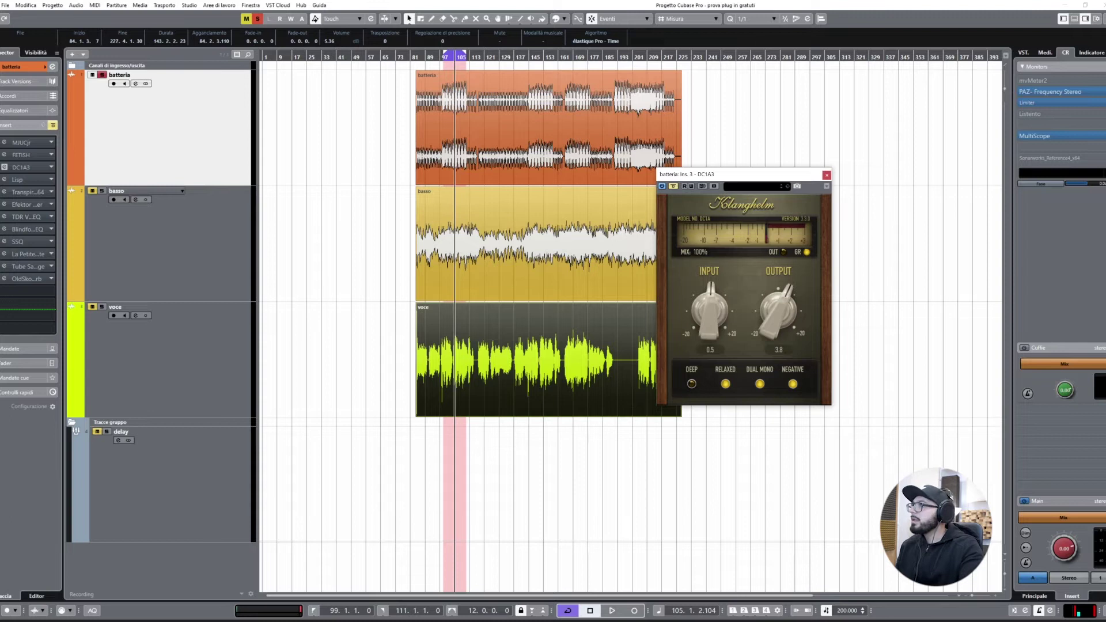
pyautogui.click(826, 175)
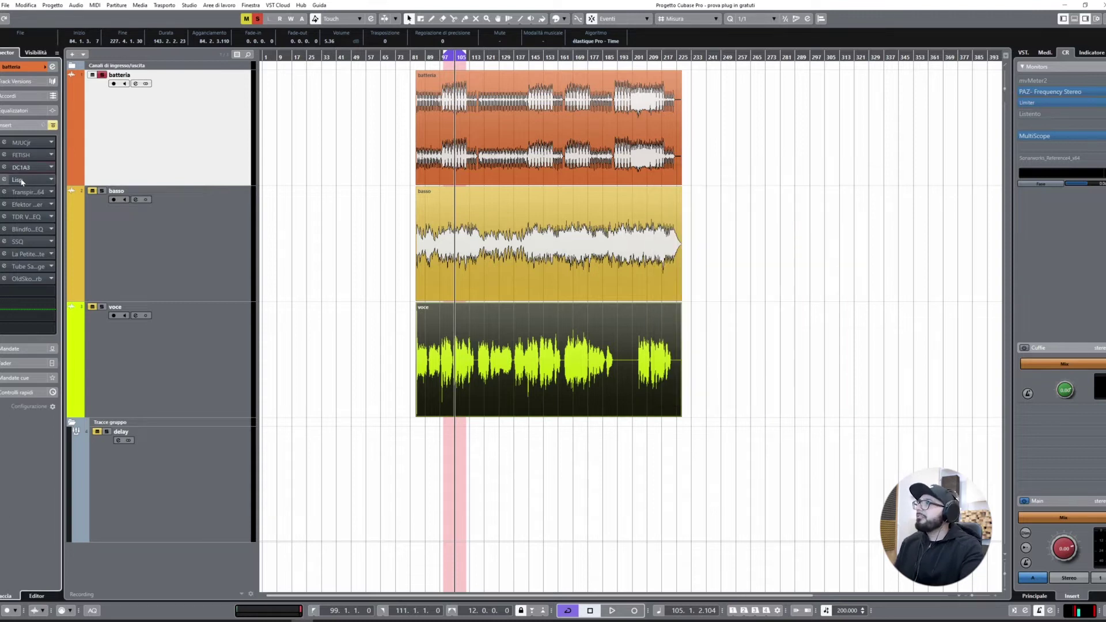
# Open the batteria track's Lisp de-esser and move its window off the vocal waveform's beginning
pyautogui.click(22, 181)
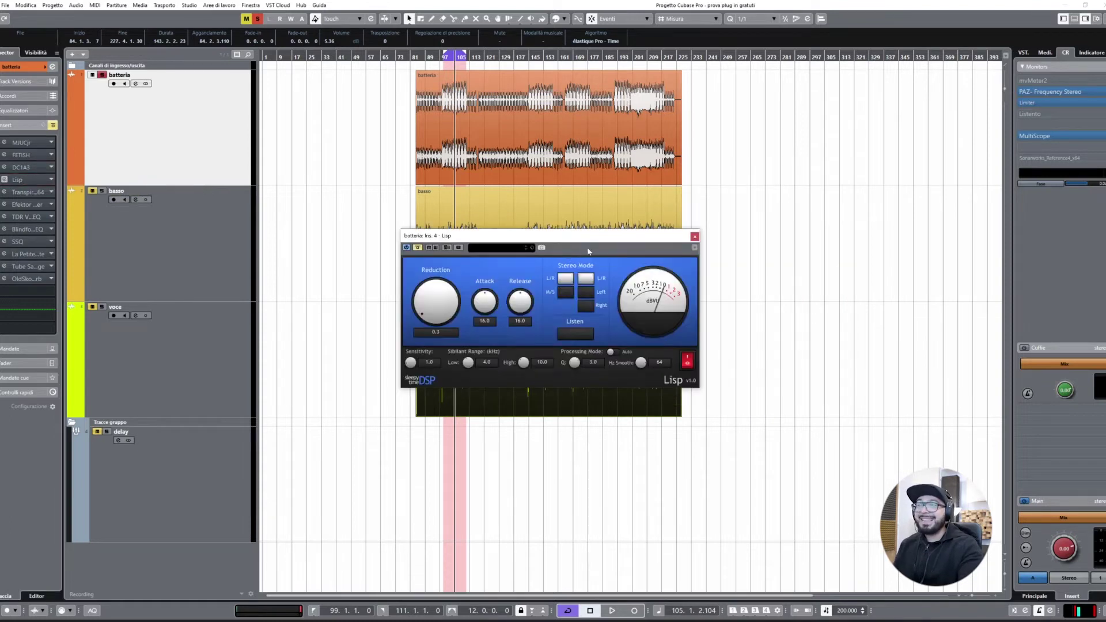
pyautogui.moveTo(698, 239); pyautogui.dragTo(787, 212)
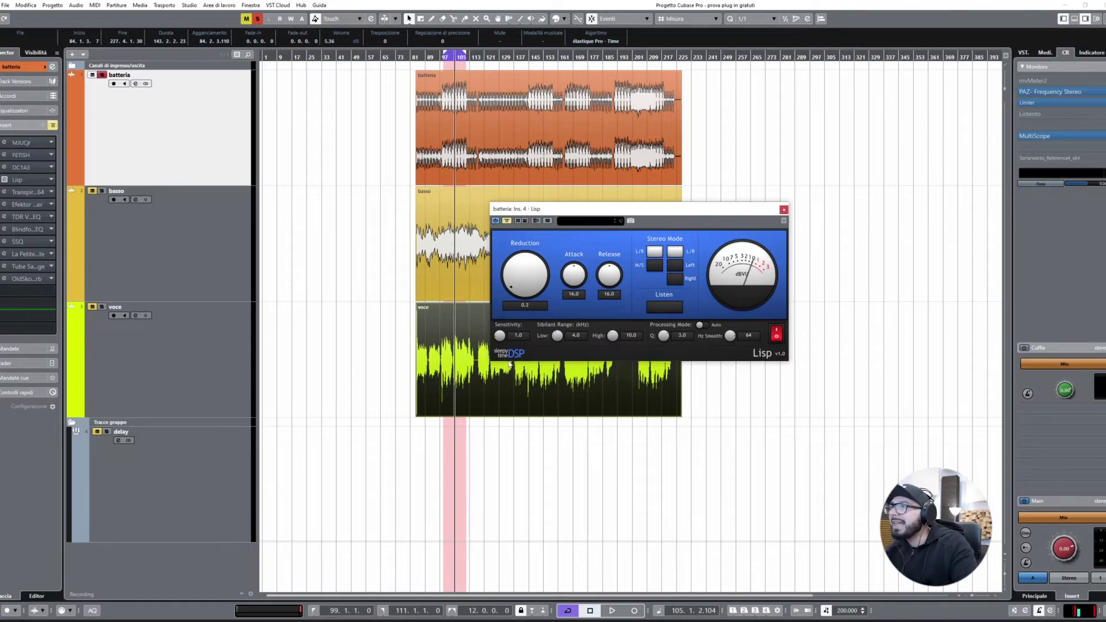
# Select the voce track, bypass its FETISH insert, and close the batteria track's Lisp window
pyautogui.click(182, 370)
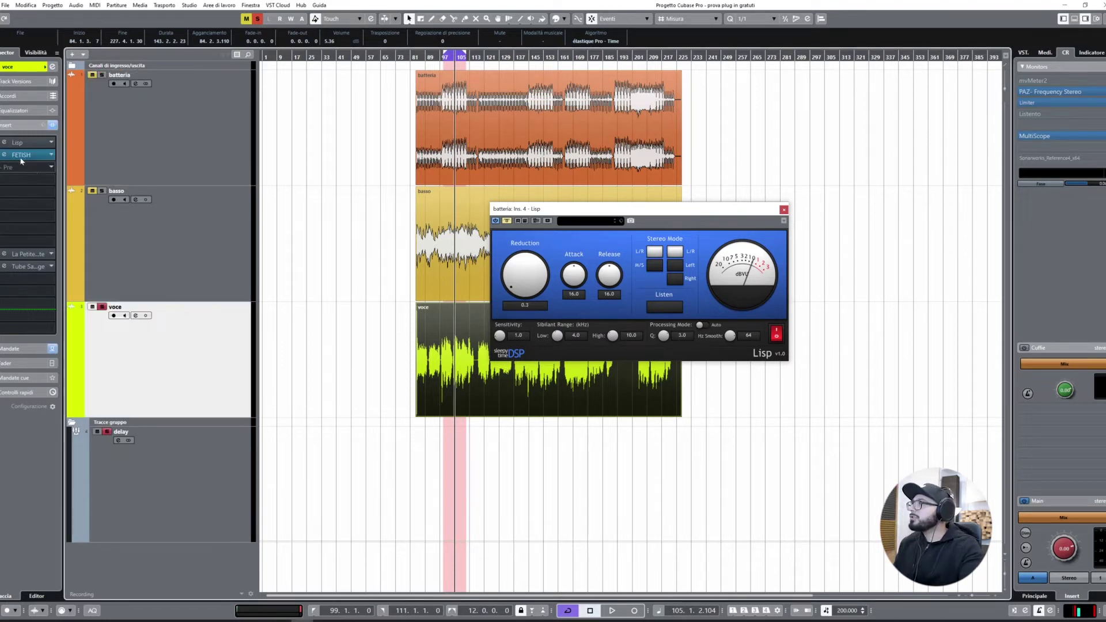
pyautogui.click(2, 155)
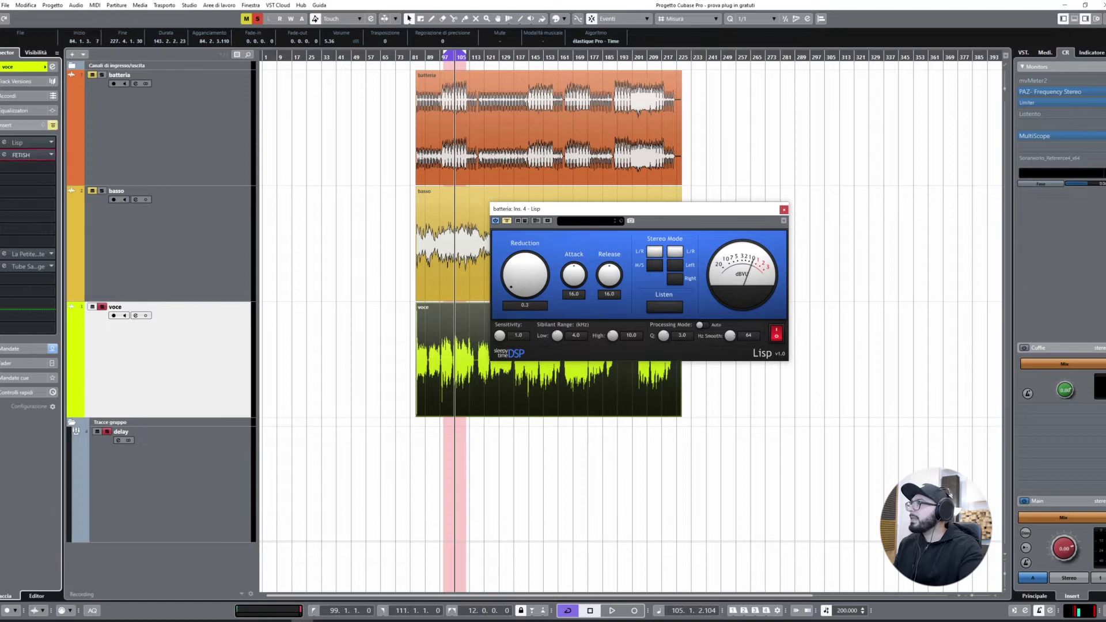
pyautogui.click(784, 209)
# Play the voce track through its own Lisp de-esser and set the reduction to 13.8
pyautogui.press('space')
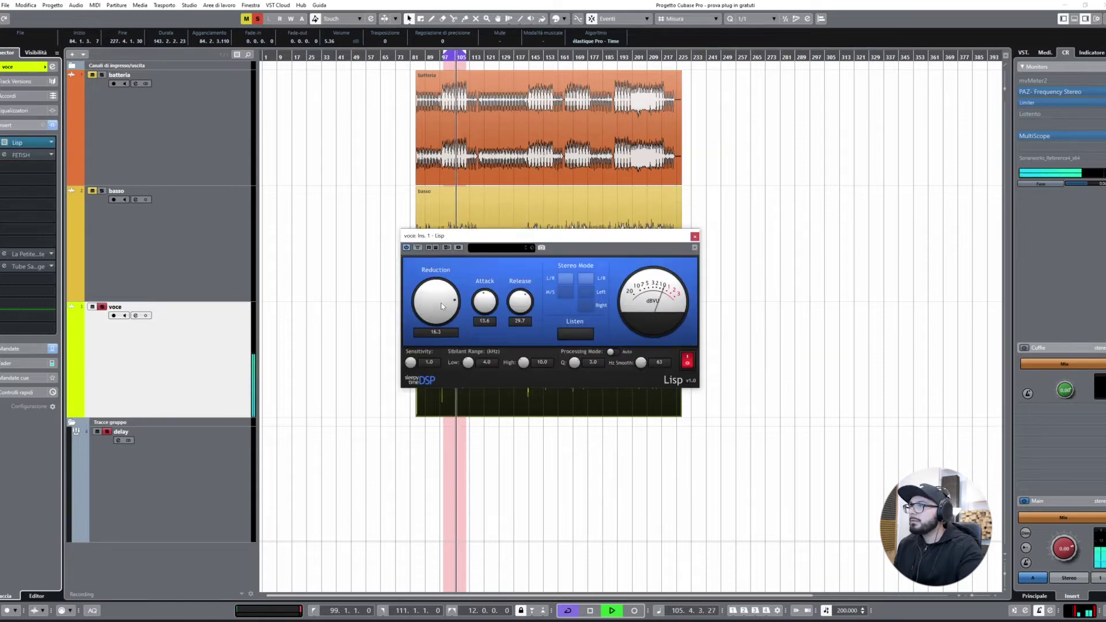
pyautogui.moveTo(441, 305); pyautogui.dragTo(435, 296)
pyautogui.moveTo(421, 189); pyautogui.dragTo(544, 297)
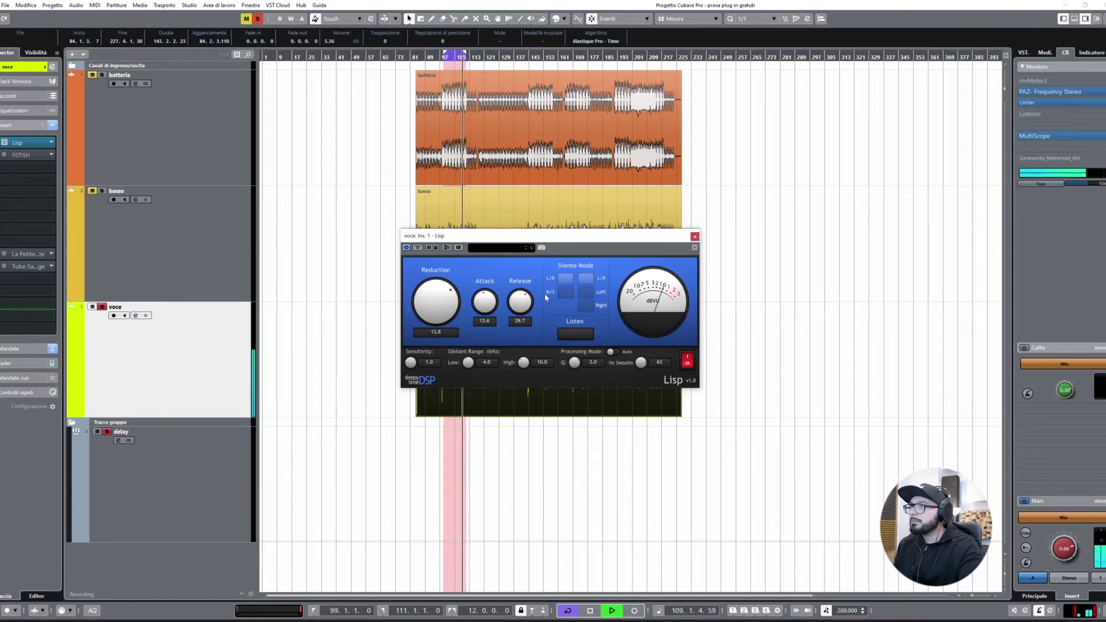
# Monitor the sibilance with Lisp's Listen mode while setting attack to 13.4 and release to 3.2, and stop playback with Listen off
pyautogui.click(575, 333)
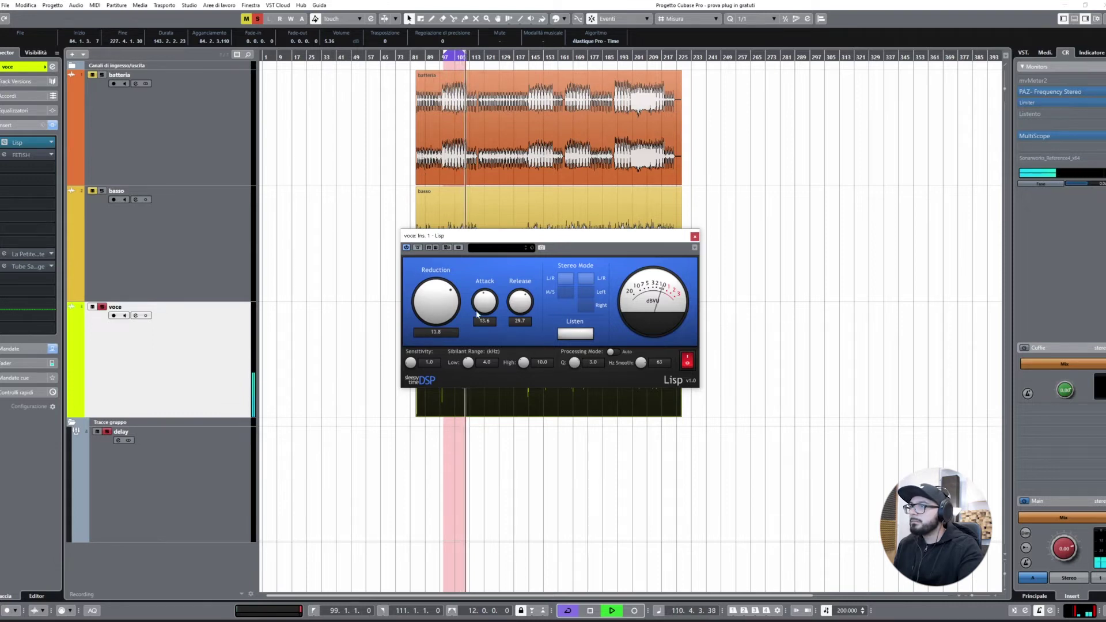
pyautogui.moveTo(489, 306); pyautogui.dragTo(474, 262)
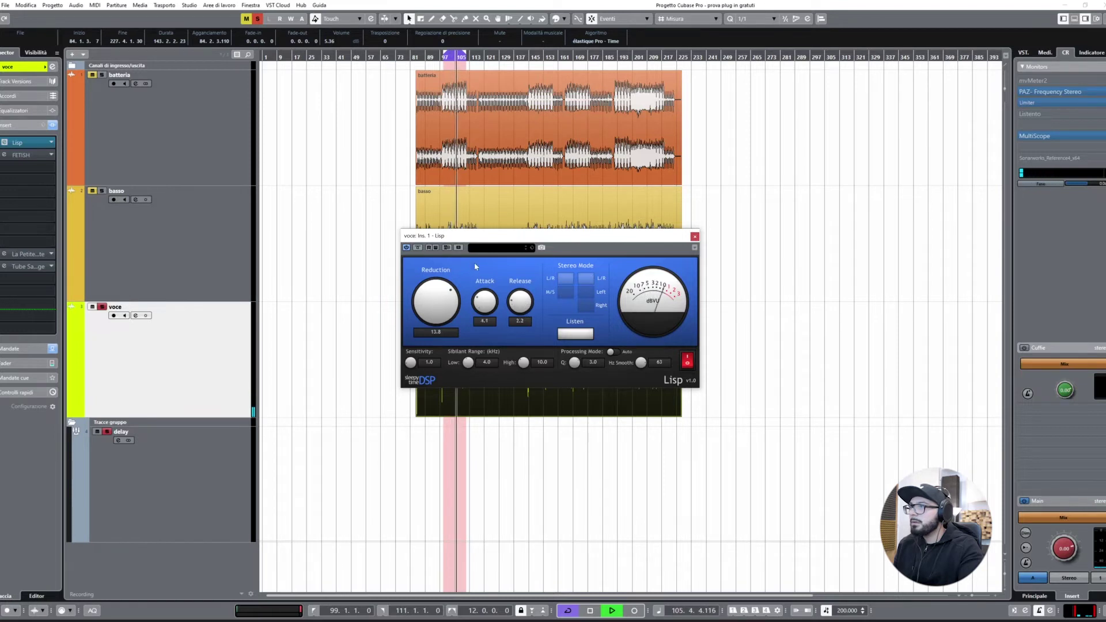
pyautogui.click(586, 335)
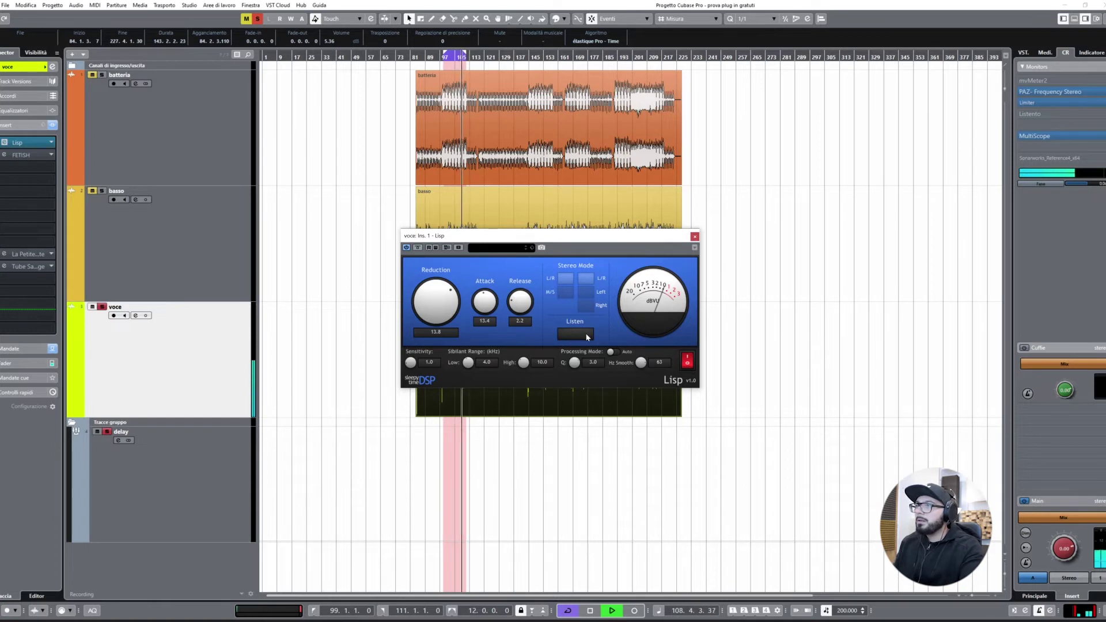
pyautogui.press('space')
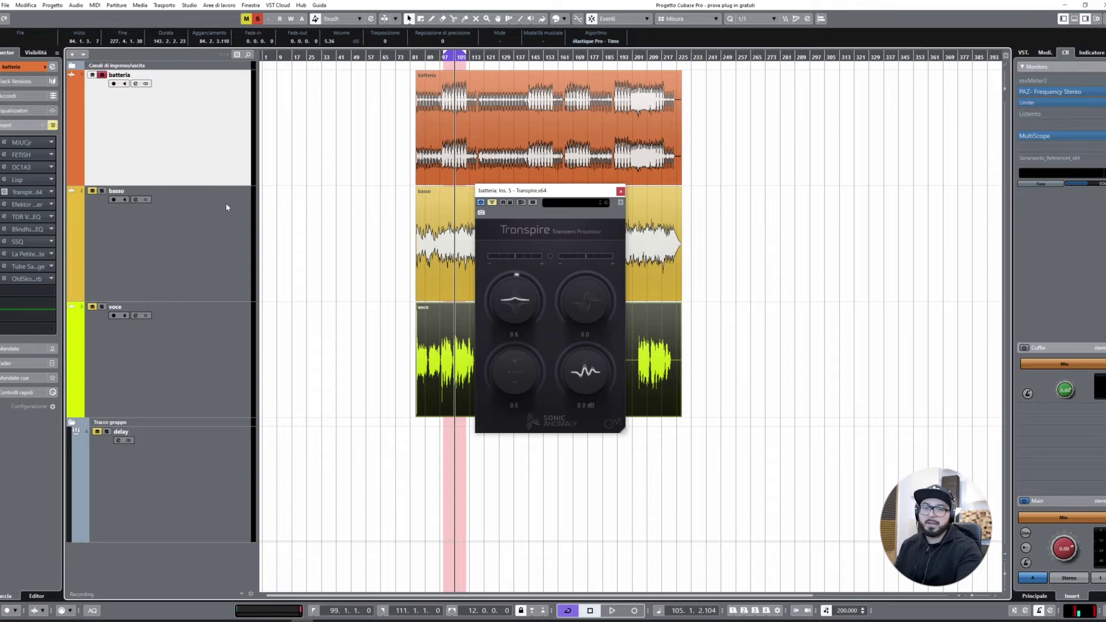
# Play the batteria track with Transpire enabled, set attack to 5.4 and sustain to -3.0, and raise the dotted lower-left control
pyautogui.press('space')
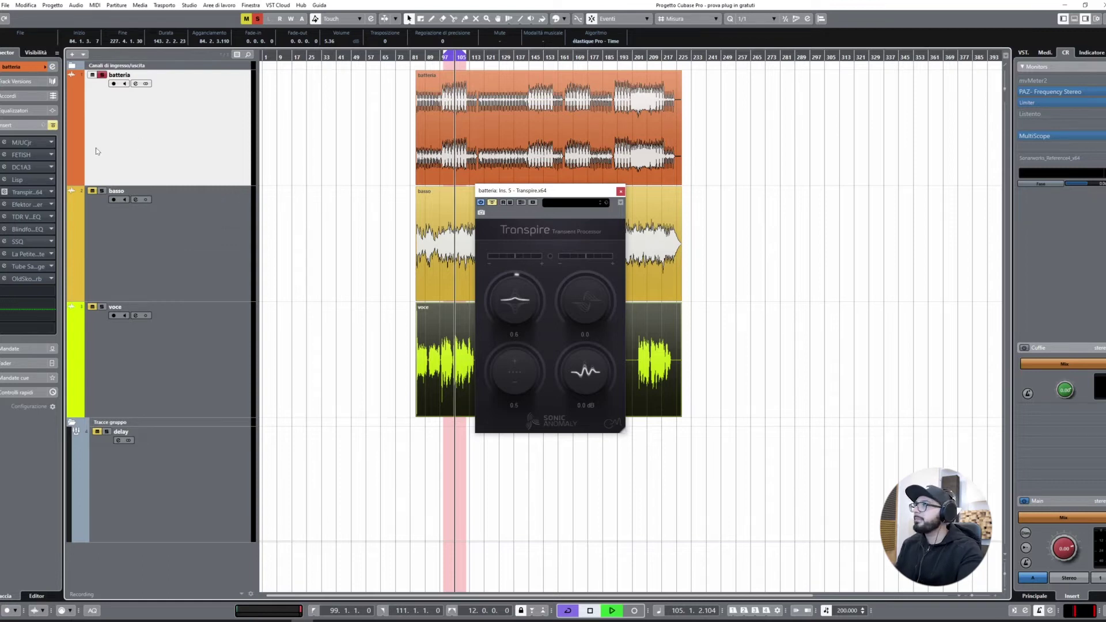
pyautogui.click(4, 193)
pyautogui.moveTo(515, 297); pyautogui.dragTo(507, 234)
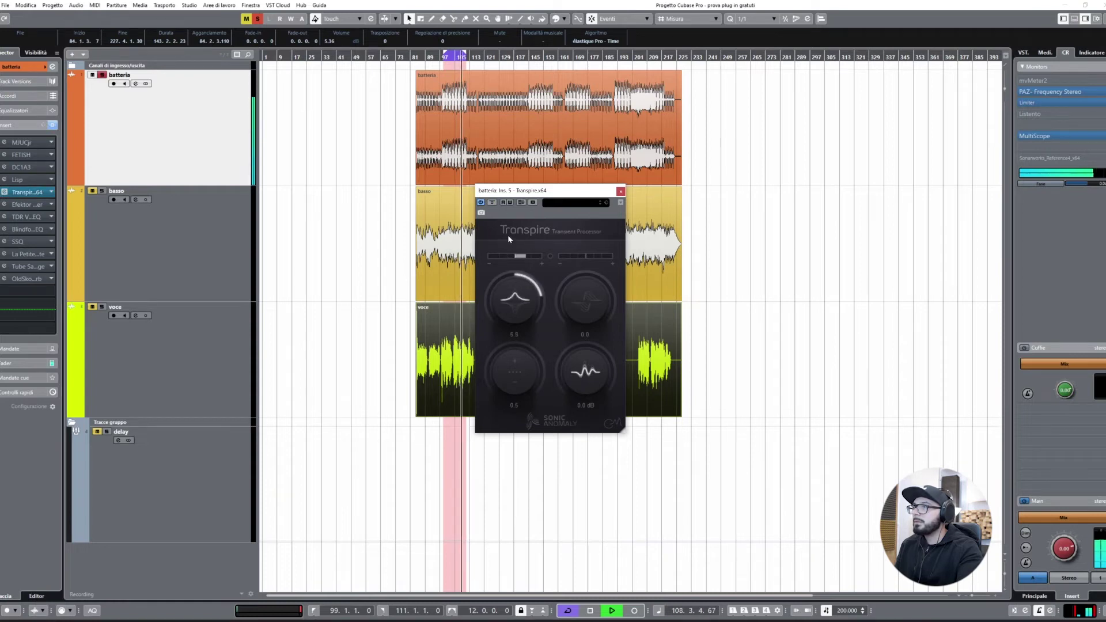
pyautogui.moveTo(585, 292)
pyautogui.mouseDown()
pyautogui.moveTo(592, 341)
pyautogui.moveTo(585, 219)
pyautogui.moveTo(602, 299)
pyautogui.mouseUp()
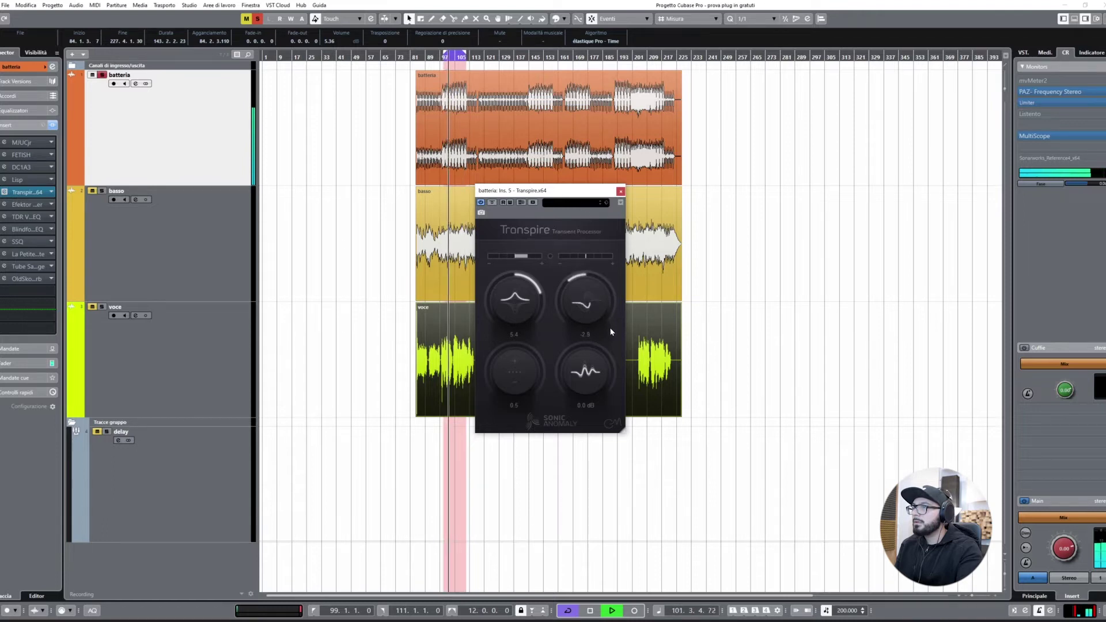
pyautogui.moveTo(526, 371); pyautogui.dragTo(504, 167)
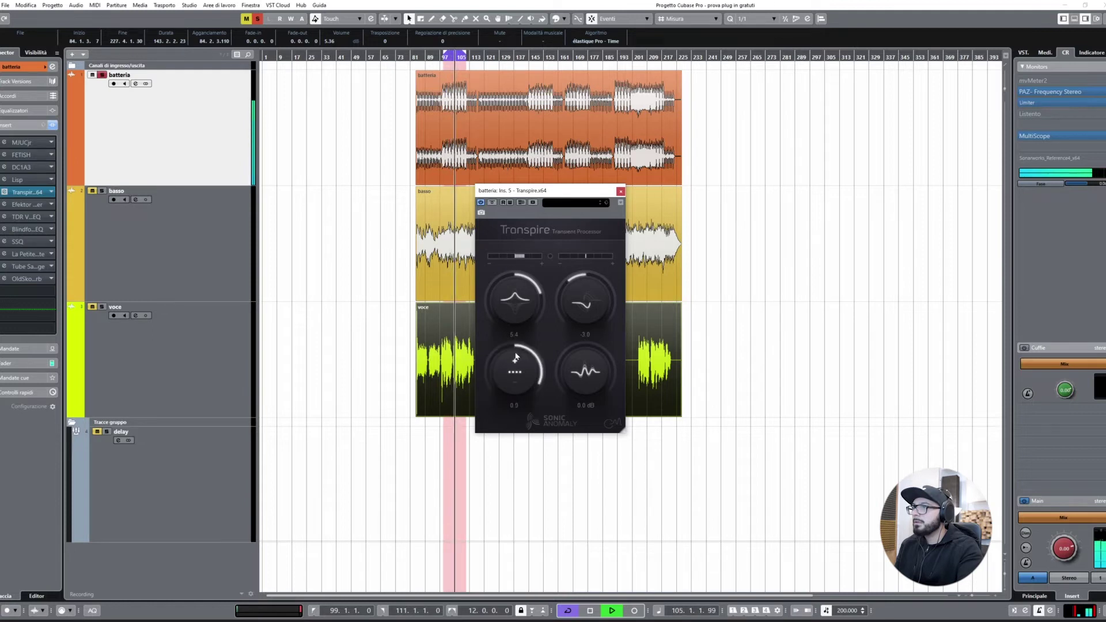
# Set Transpire's attack to 7.2, sustain to -4.3, dotted control to 1.0 and output to 1.7 dB, and stop playback
pyautogui.moveTo(525, 303); pyautogui.dragTo(572, 313)
pyautogui.moveTo(530, 372); pyautogui.dragTo(492, 386)
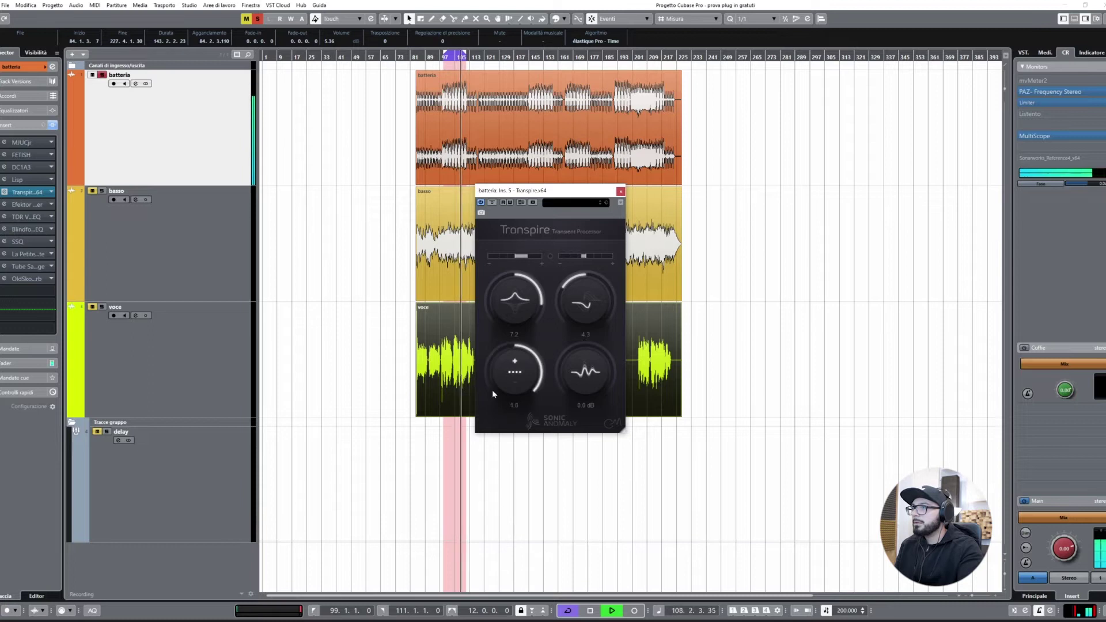
pyautogui.moveTo(588, 370)
pyautogui.mouseDown()
pyautogui.moveTo(590, 341)
pyautogui.moveTo(590, 359)
pyautogui.mouseUp()
pyautogui.press('space')
# With playback stopped, set Transpire's attack to 6.2, sustain to 1.0, dotted control to 0.3 and output to 2.6 dB
pyautogui.moveTo(529, 302); pyautogui.dragTo(587, 308)
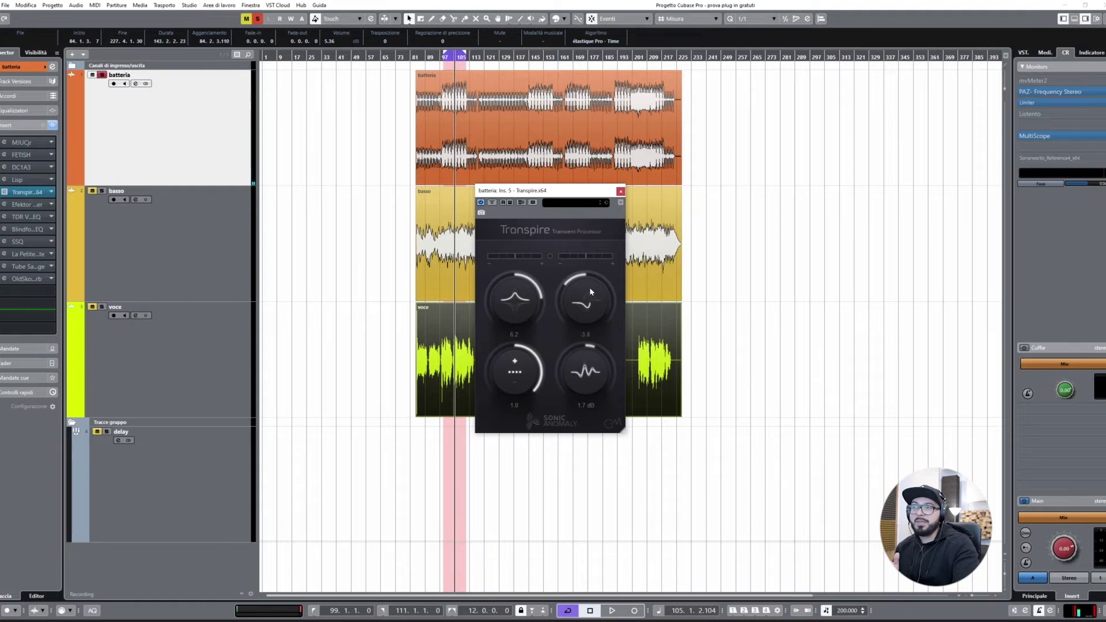
pyautogui.moveTo(591, 305); pyautogui.dragTo(599, 236)
pyautogui.moveTo(525, 424); pyautogui.dragTo(541, 551)
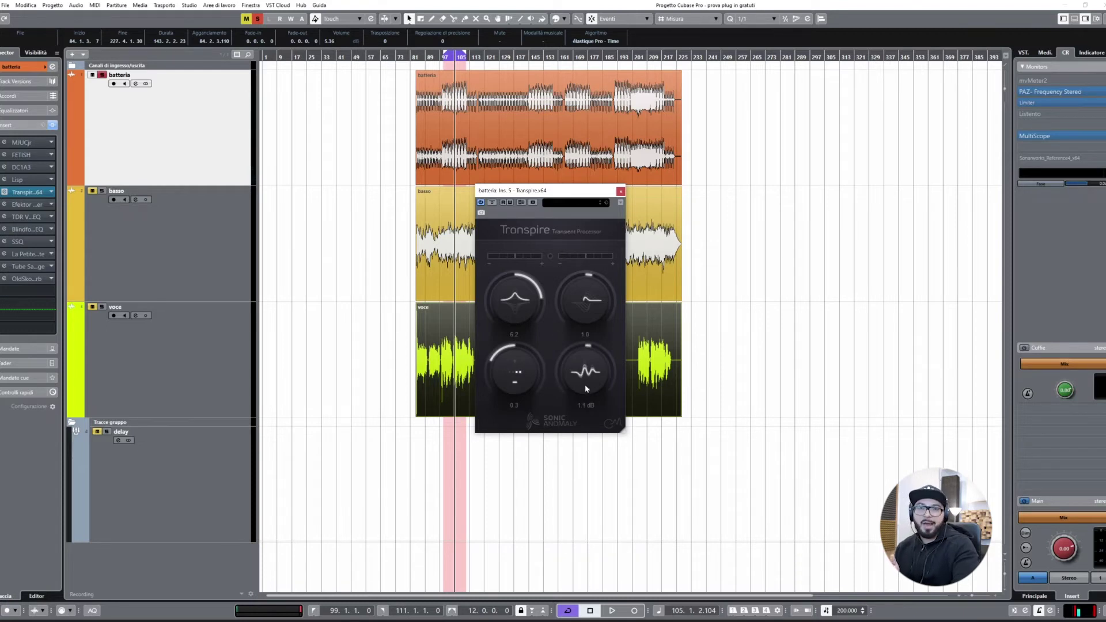
pyautogui.moveTo(585, 385)
pyautogui.mouseDown()
pyautogui.moveTo(591, 439)
pyautogui.moveTo(599, 377)
pyautogui.mouseUp()
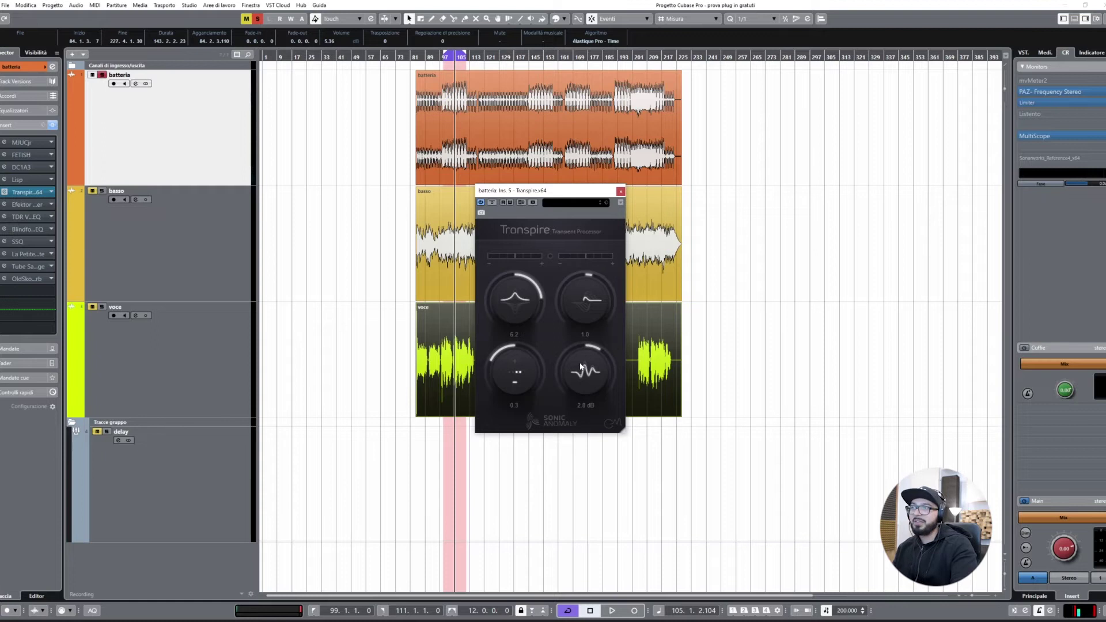
# Bypass Transpire on the batteria track and activate the Efektor Silencer gate during playback
pyautogui.click(5, 204)
pyautogui.click(2, 193)
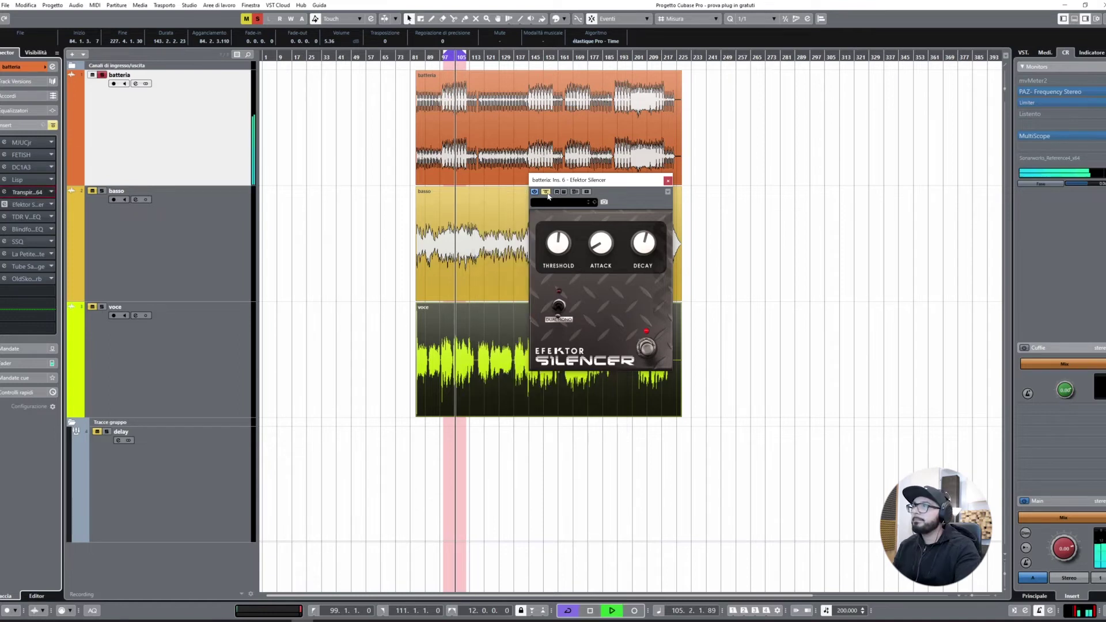
pyautogui.click(546, 192)
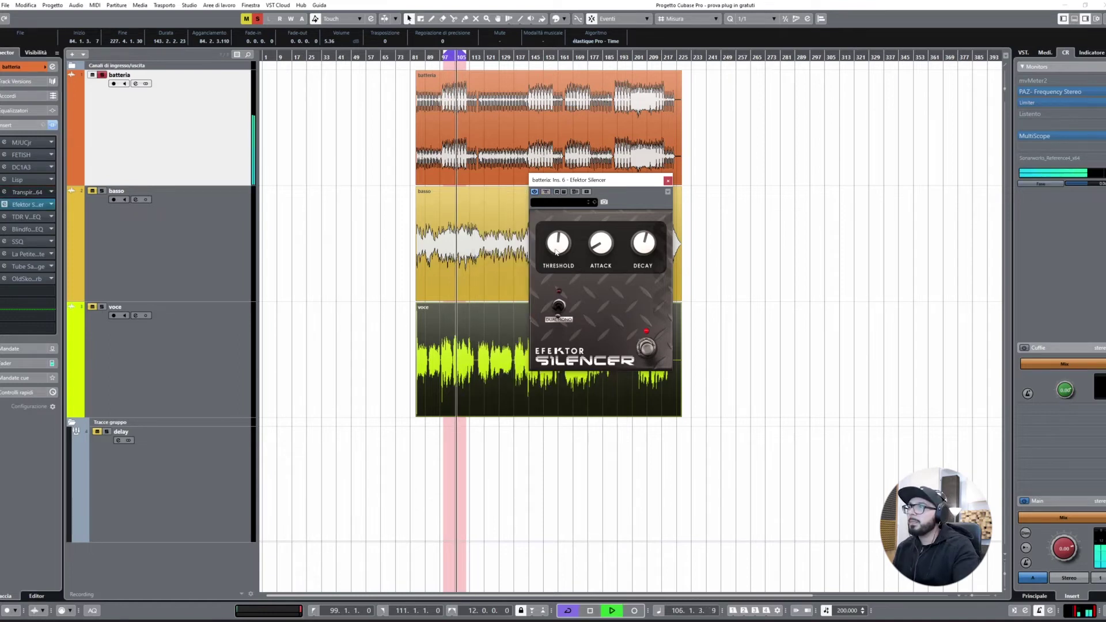
# Set the Silencer's threshold to about -26 dB, adjust its attack and decay, and stop playback
pyautogui.moveTo(557, 249); pyautogui.dragTo(557, 180)
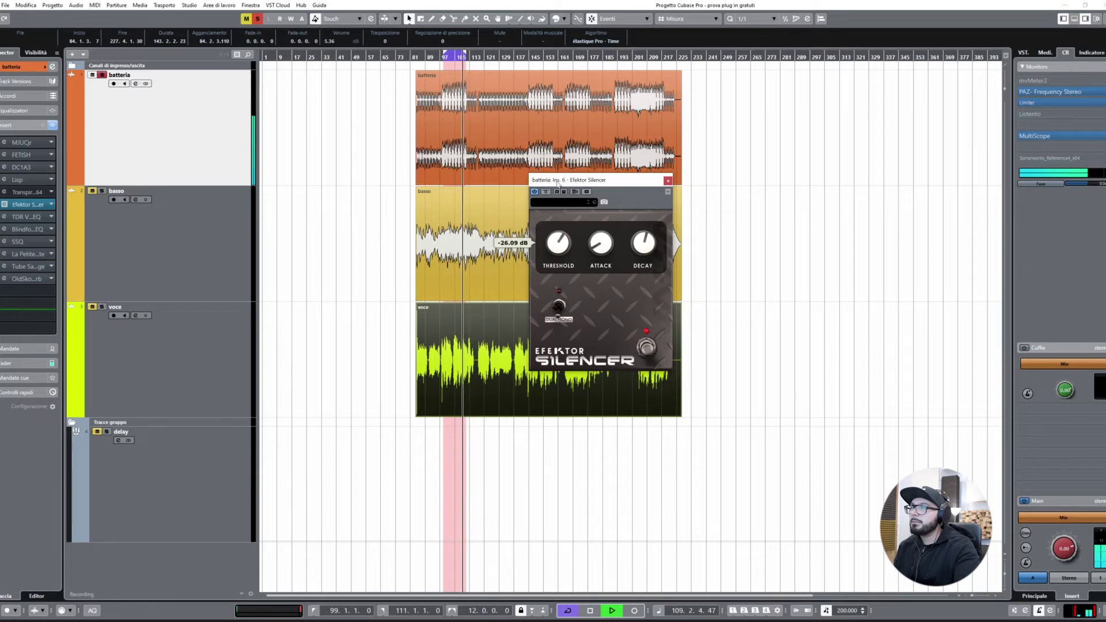
pyautogui.moveTo(600, 245); pyautogui.dragTo(609, 216)
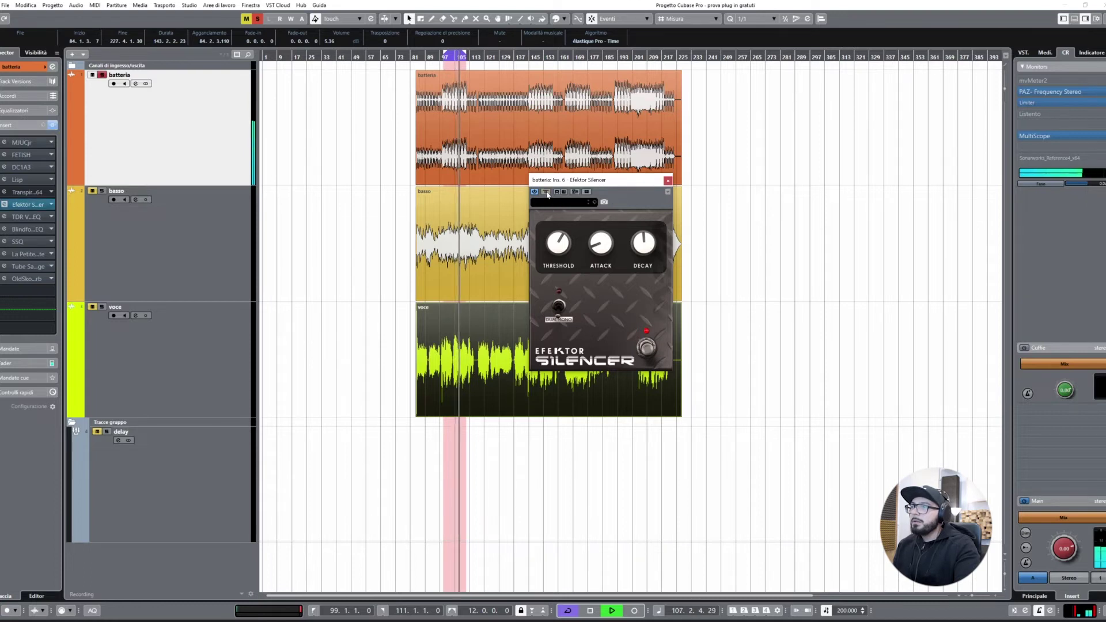
pyautogui.press('space')
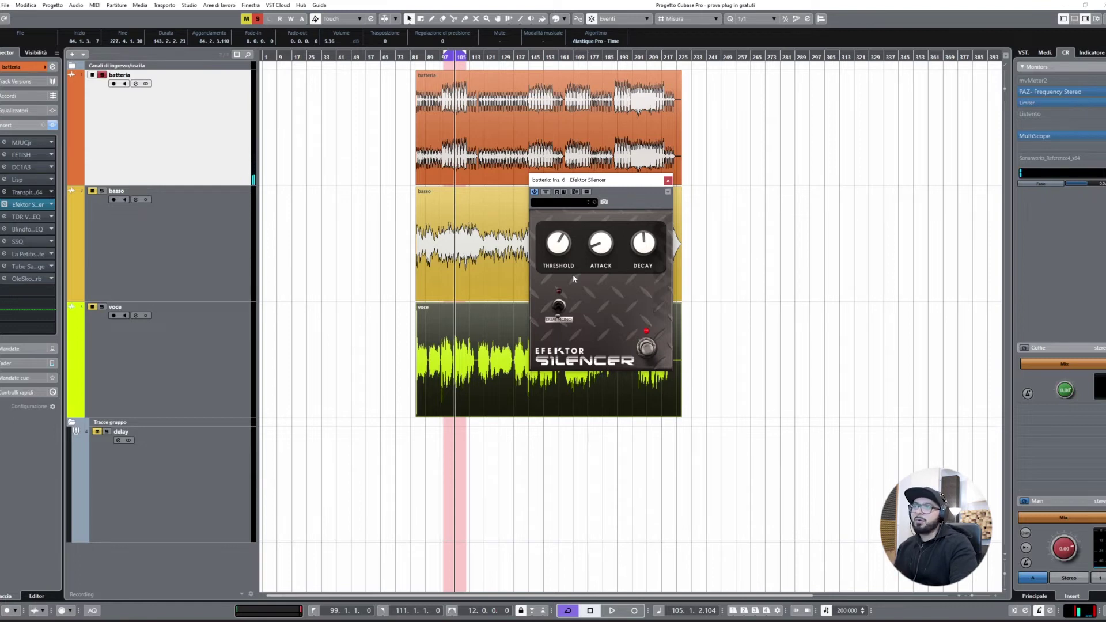
pyautogui.moveTo(596, 247); pyautogui.dragTo(595, 243)
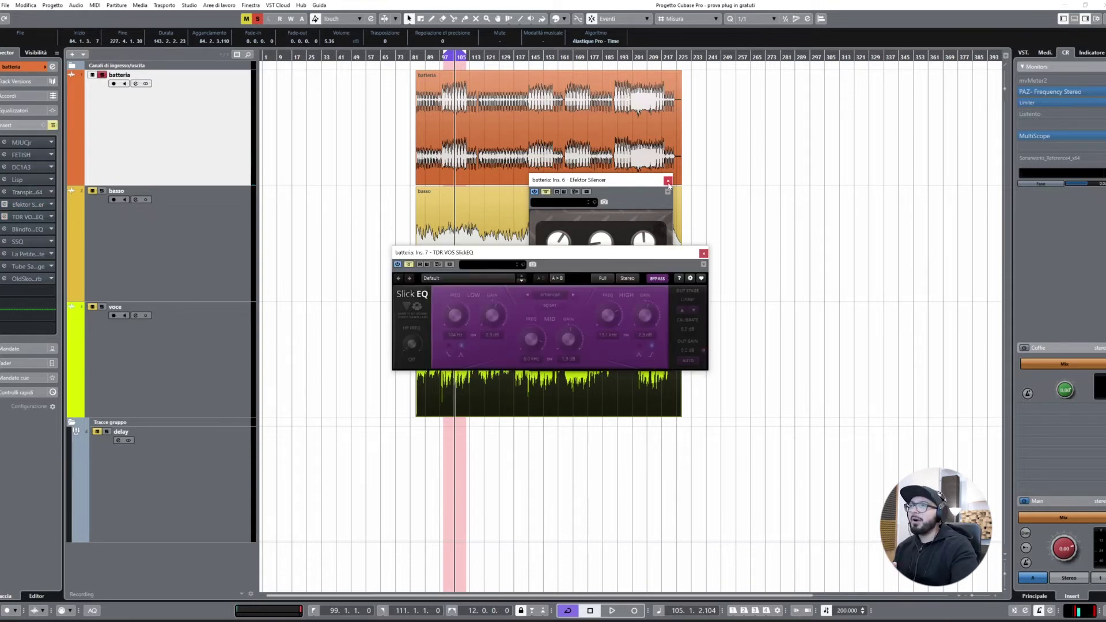
# Close the Efektor Silencer window and activate TDR VOS SlickEQ on the batteria track
pyautogui.click(667, 181)
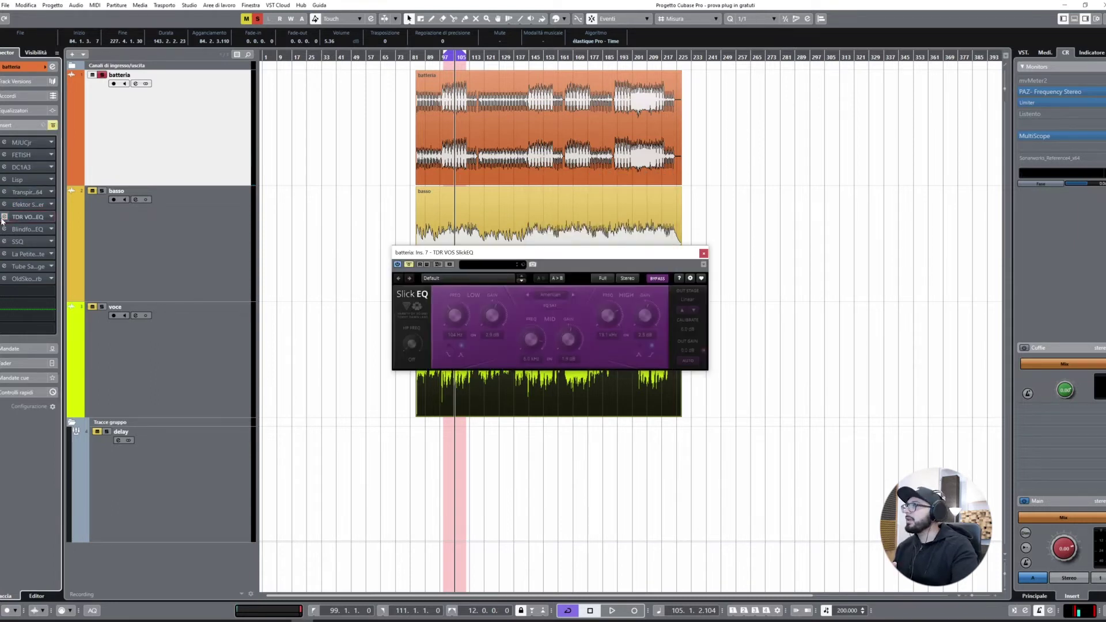
pyautogui.click(408, 263)
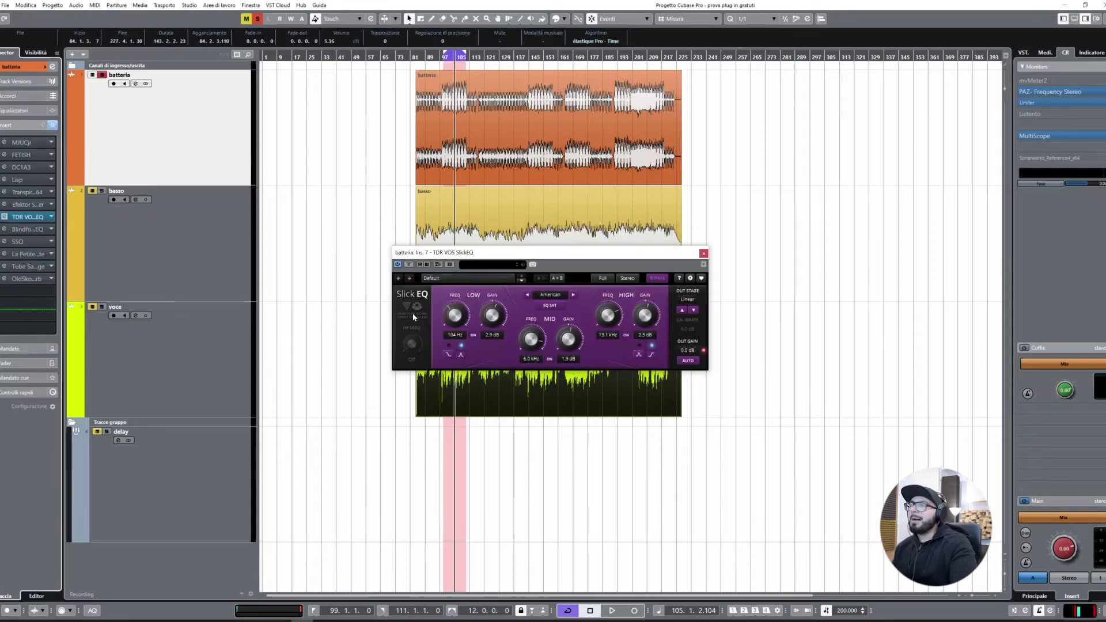
# Cycle SlickEQ through the British, German and Soviet EQ models and return it to American
pyautogui.click(572, 295)
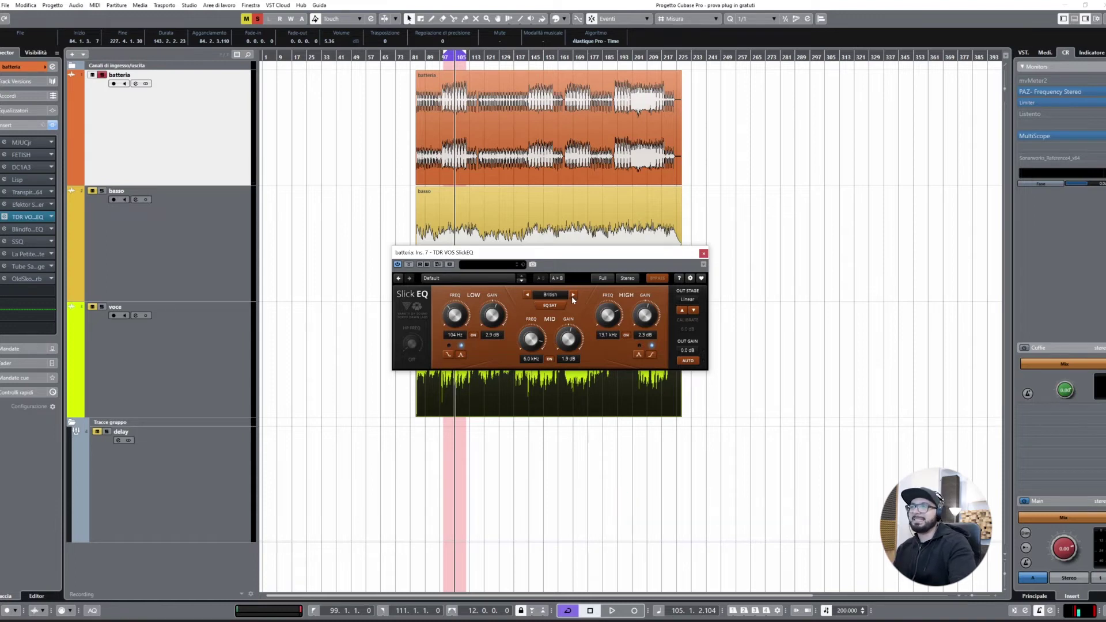
pyautogui.click(576, 295)
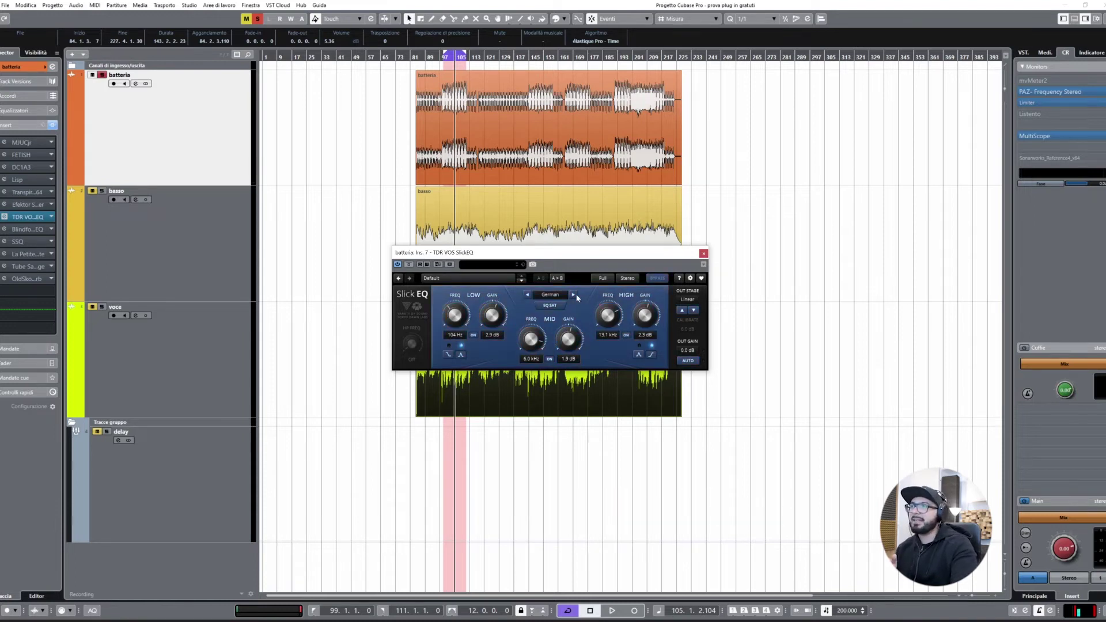
pyautogui.click(573, 295)
pyautogui.click(574, 295)
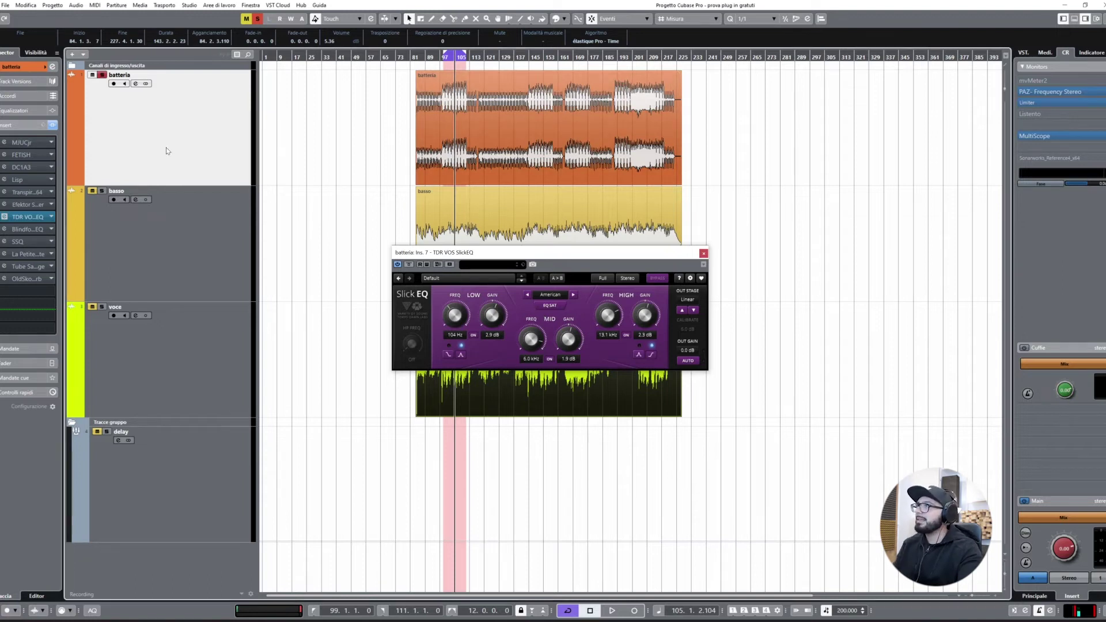
# Play the batteria track and set SlickEQ's mid gain to 2.5 dB and high gain to 11.3 dB
pyautogui.press('space')
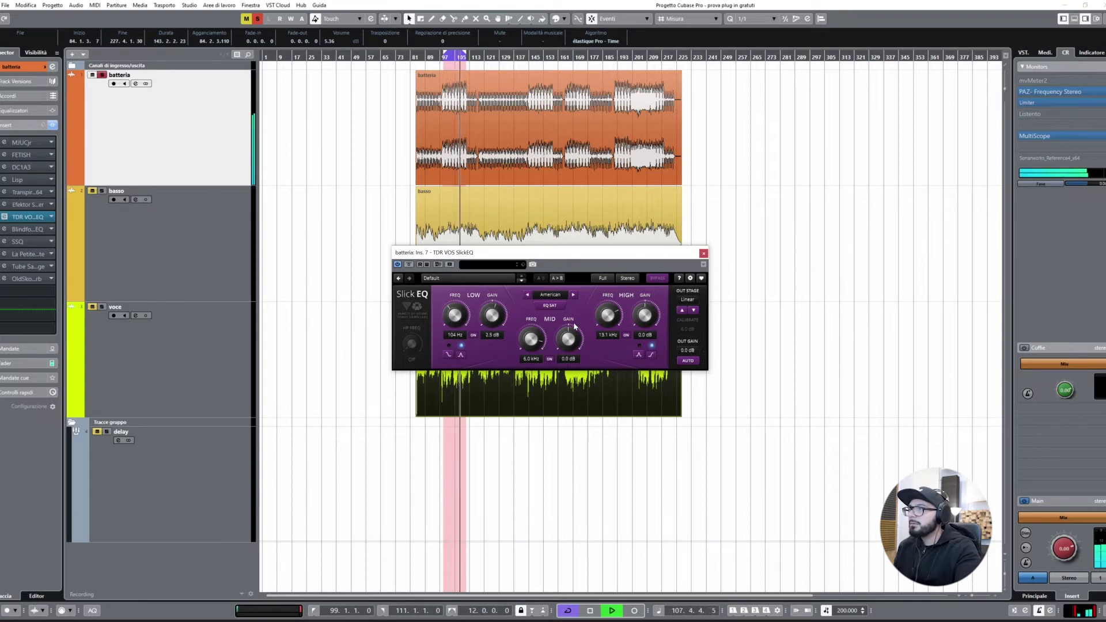
pyautogui.moveTo(570, 339); pyautogui.dragTo(569, 322)
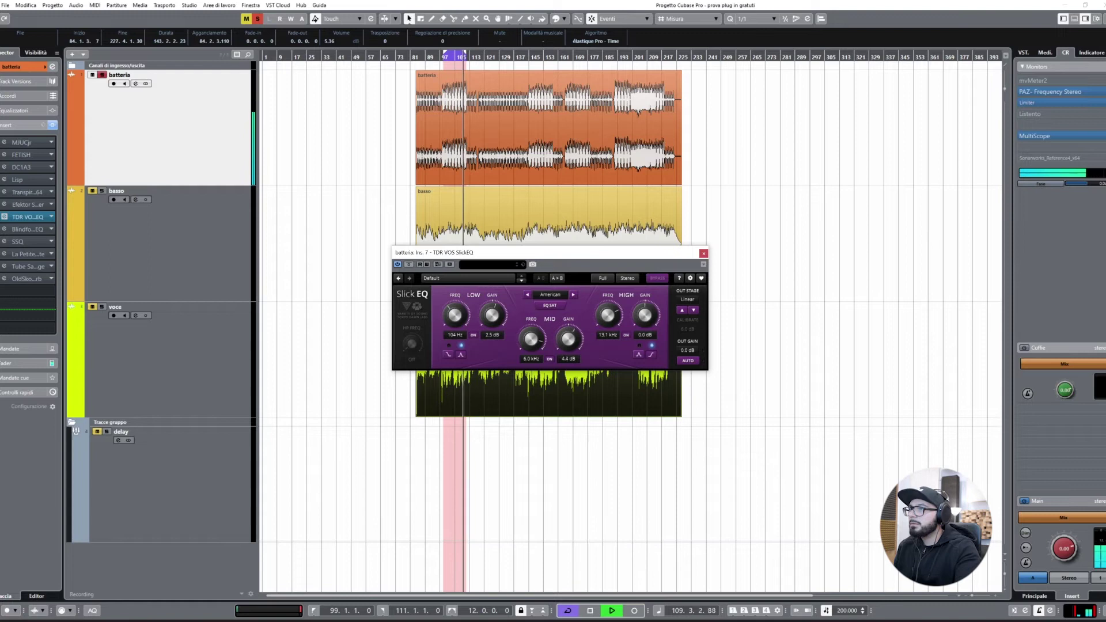
pyautogui.moveTo(644, 314); pyautogui.dragTo(644, 278)
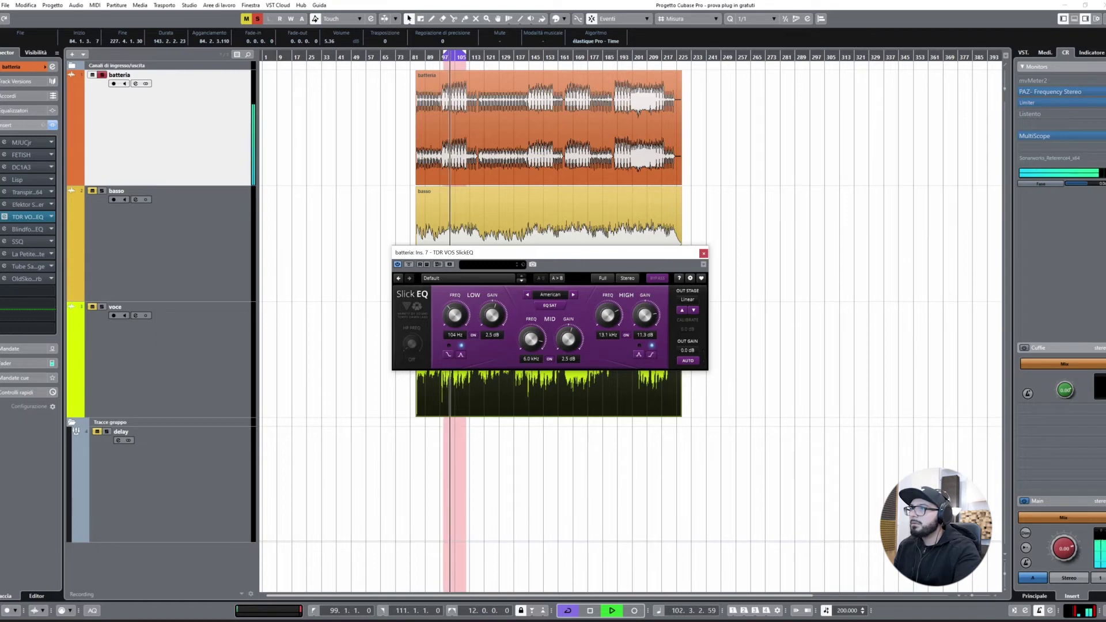
# During playback, compare SlickEQ active and bypassed, and audition the British, German and Soviet models before returning to American
pyautogui.click(410, 264)
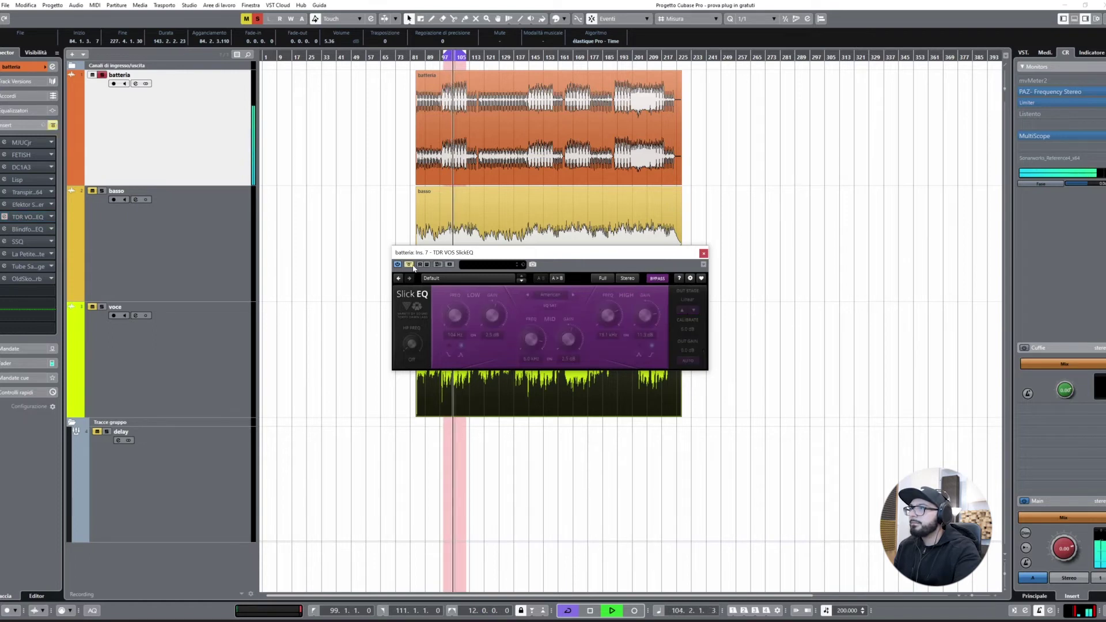
pyautogui.click(410, 264)
pyautogui.click(574, 294)
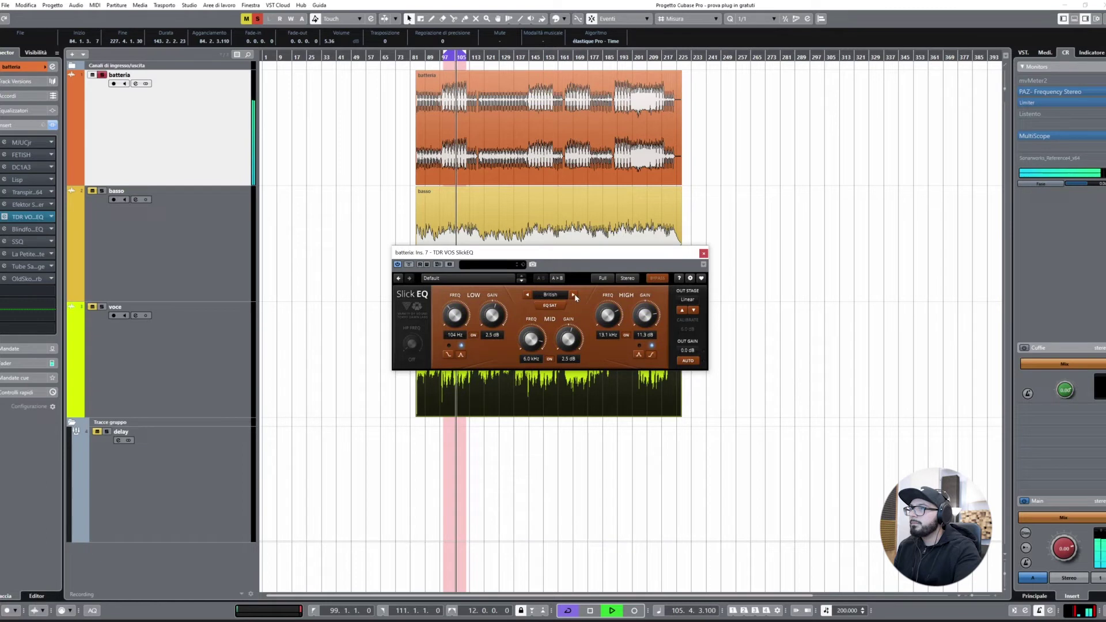
pyautogui.click(574, 295)
pyautogui.click(574, 294)
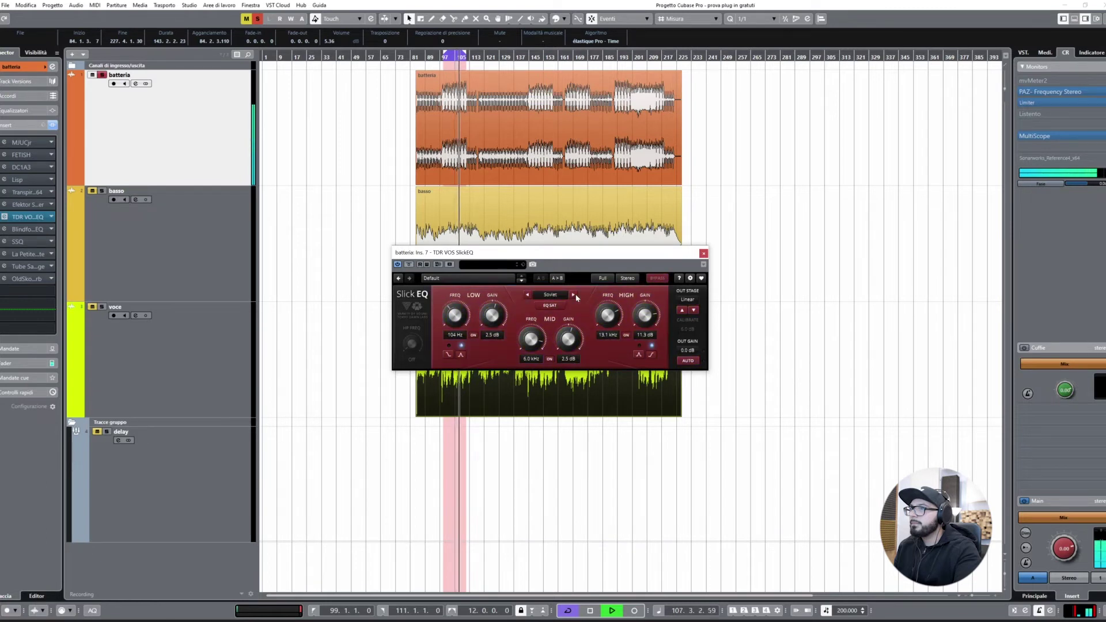
pyautogui.click(574, 295)
pyautogui.click(410, 264)
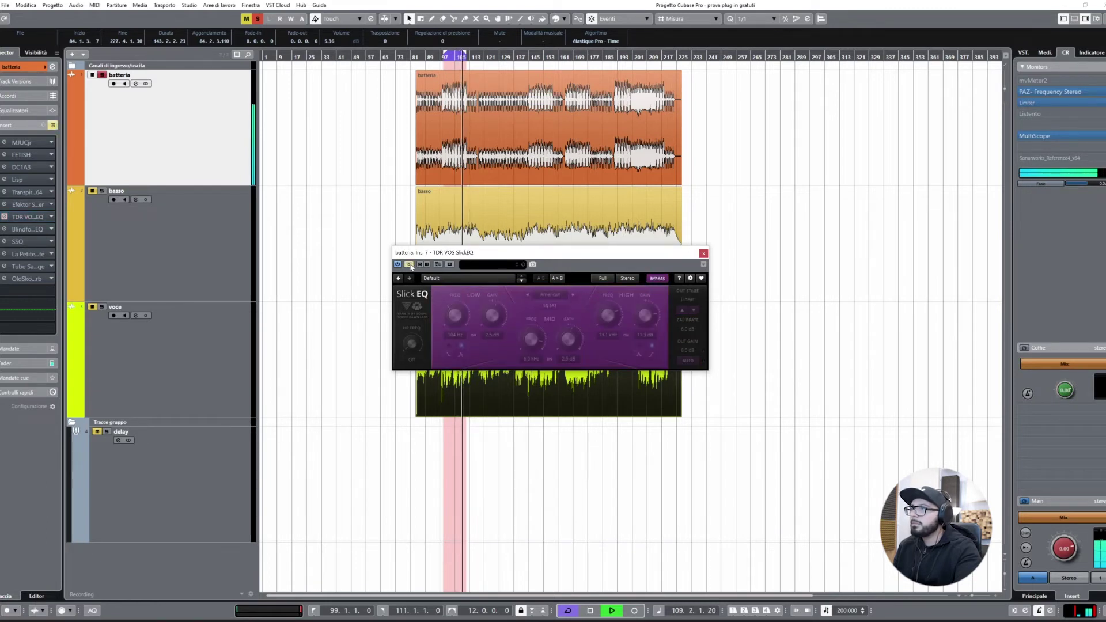
pyautogui.click(409, 265)
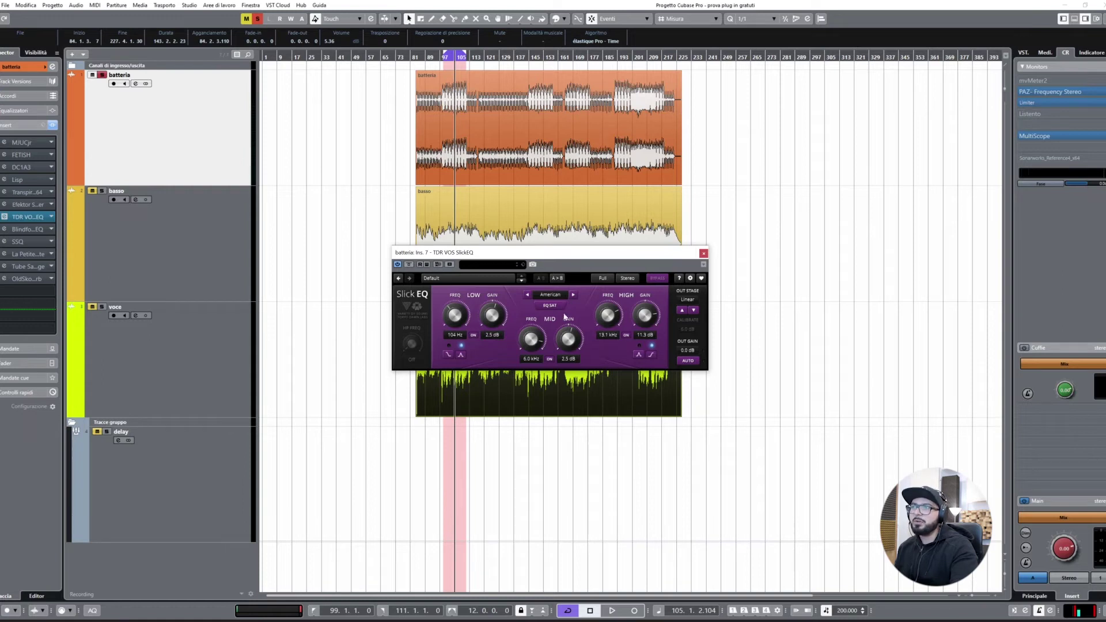
# Close SlickEQ, open Blindfold EQ and SSQ on the batteria track, and arrange their two windows side by side
pyautogui.click(627, 279)
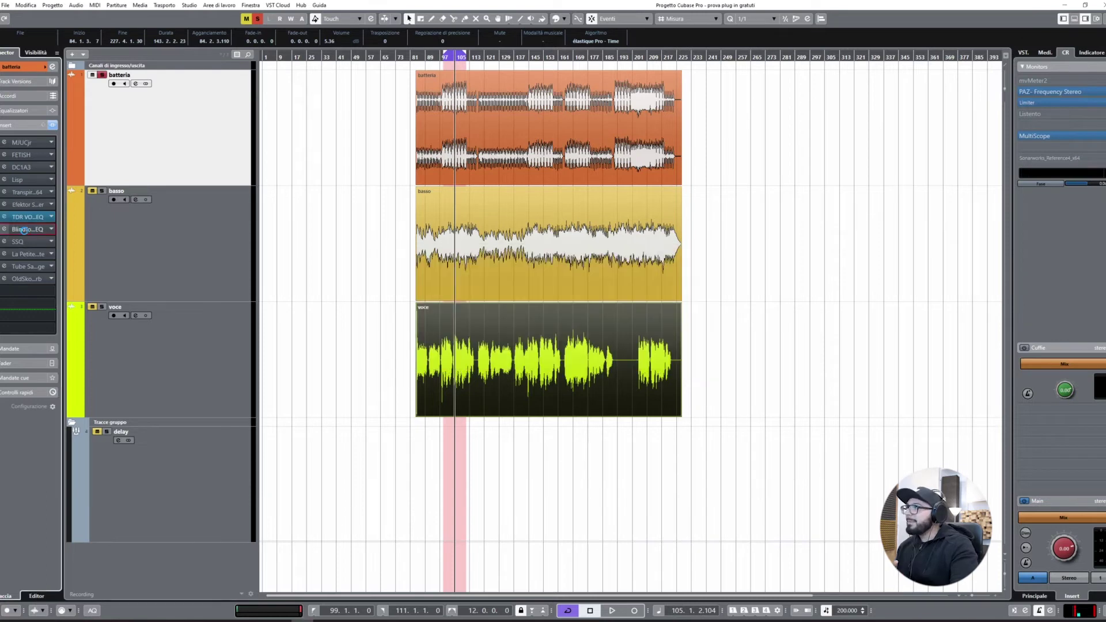
pyautogui.click(21, 229)
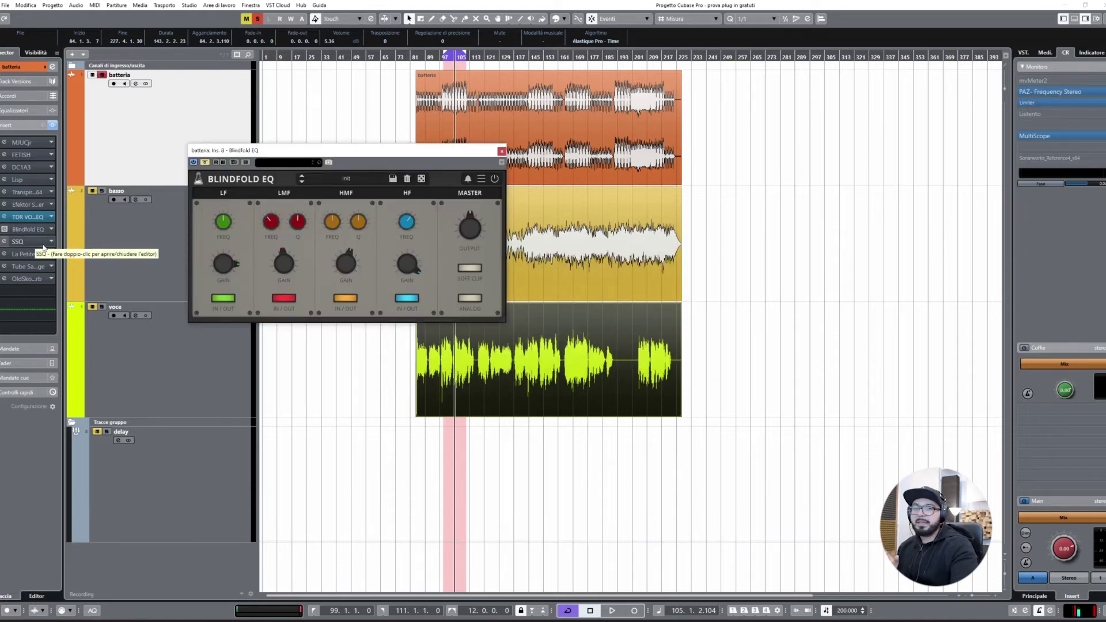
pyautogui.click(45, 246)
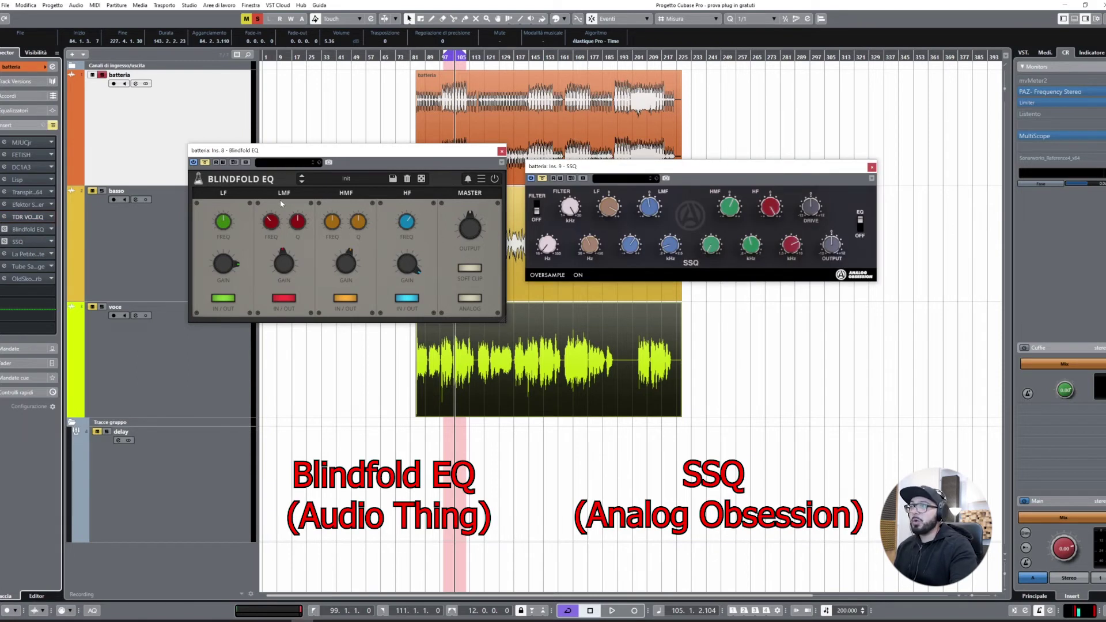
pyautogui.moveTo(735, 163); pyautogui.dragTo(724, 184)
pyautogui.moveTo(389, 153); pyautogui.dragTo(371, 153)
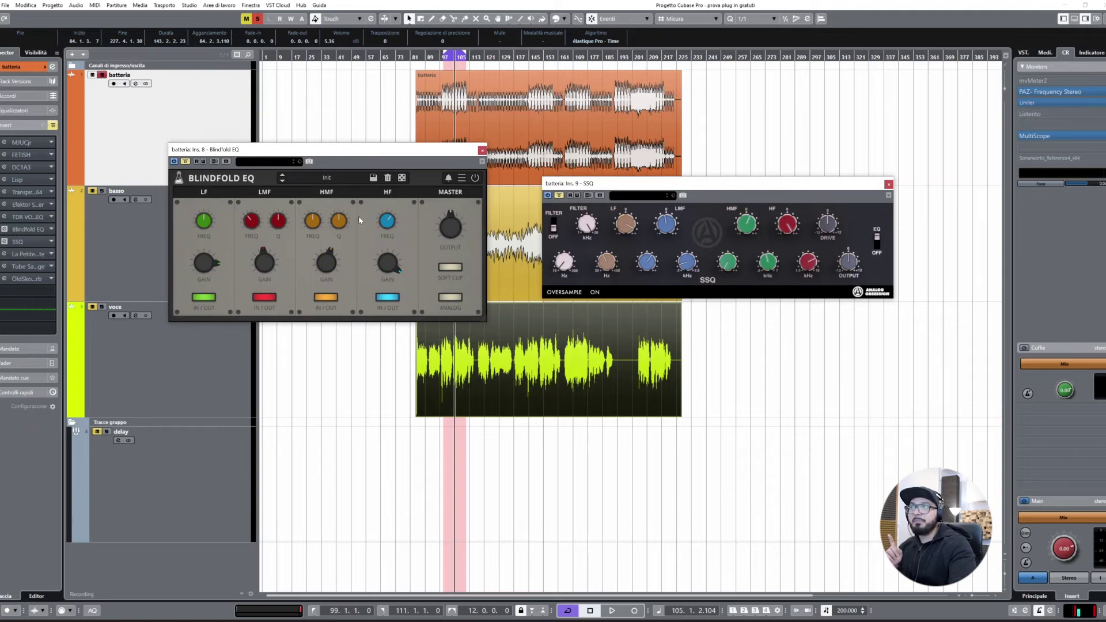
pyautogui.moveTo(380, 150); pyautogui.dragTo(402, 153)
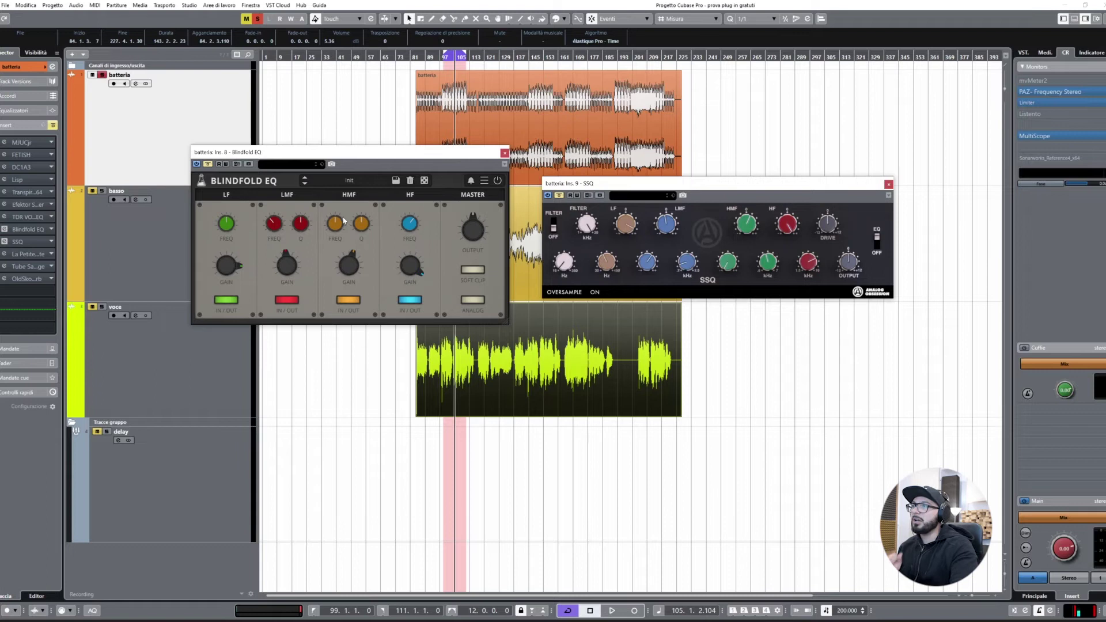
# Play the batteria track with Blindfold EQ active, boost its LF and HF gains, and adjust the mid-band gains
pyautogui.press('space')
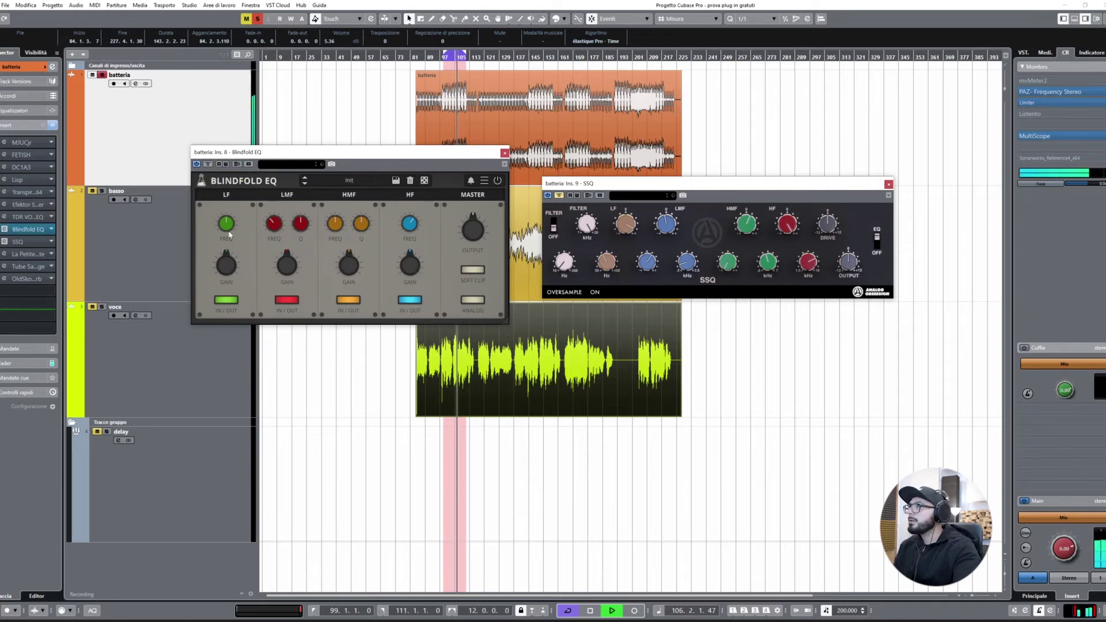
pyautogui.moveTo(227, 263); pyautogui.dragTo(225, 239)
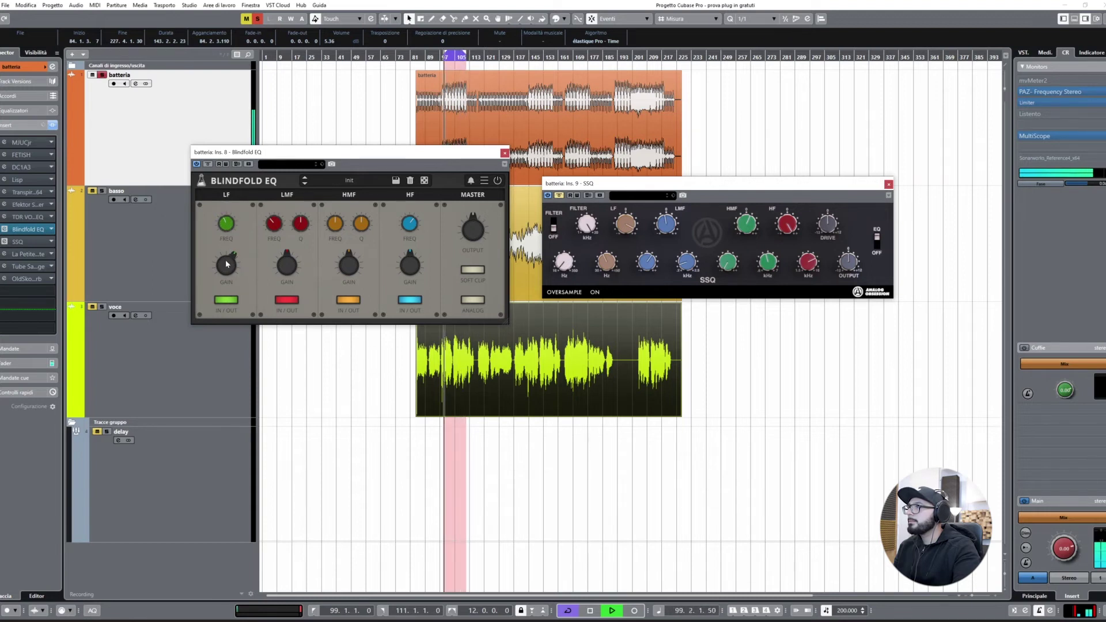
pyautogui.moveTo(284, 261); pyautogui.dragTo(350, 252)
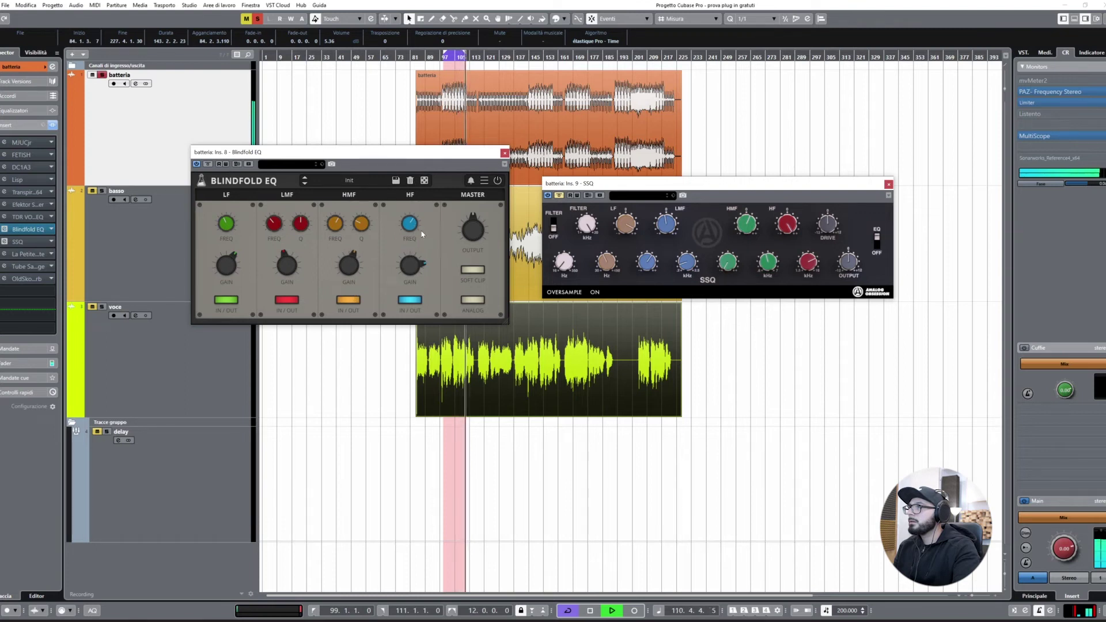
# Toggle Blindfold EQ's bypass repeatedly during playback to compare the processed and dry drums
pyautogui.click(209, 165)
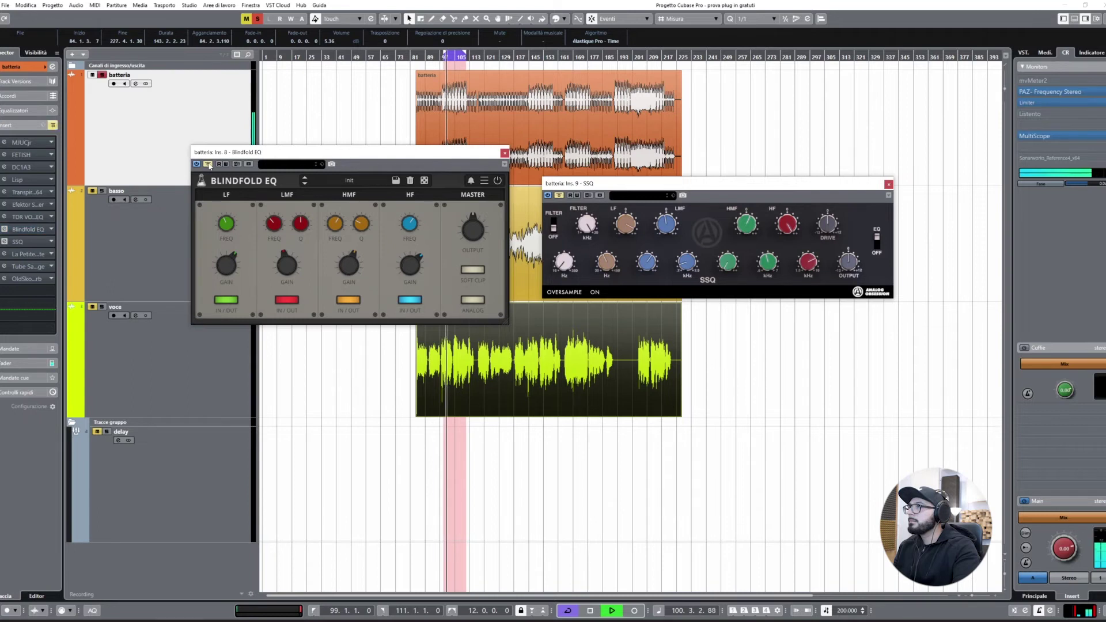
pyautogui.click(209, 165)
pyautogui.click(209, 166)
pyautogui.click(209, 165)
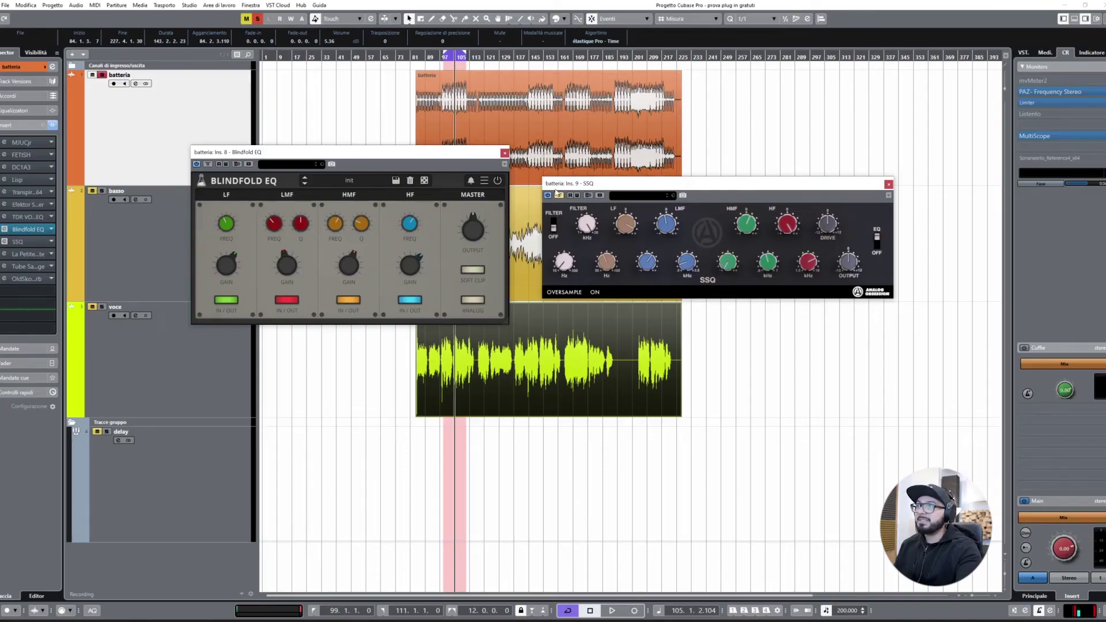
# With Blindfold EQ bypassed, boost SSQ's LF and HF gains, compare SSQ active and bypassed during playback, and stop
pyautogui.click(626, 226)
pyautogui.press('space')
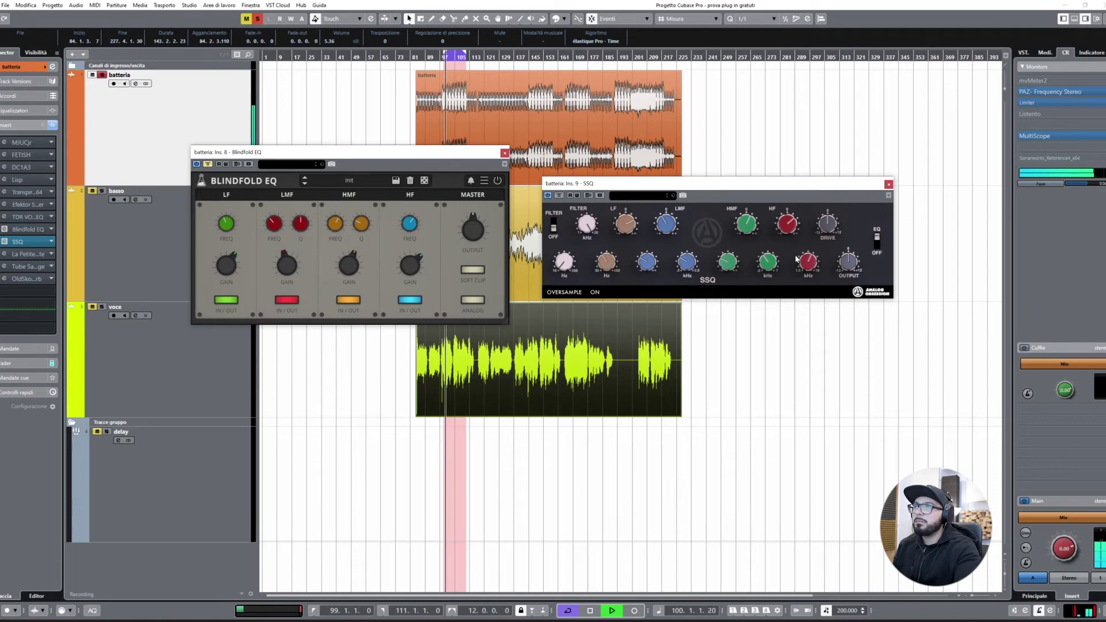
pyautogui.click(558, 196)
pyautogui.click(558, 196)
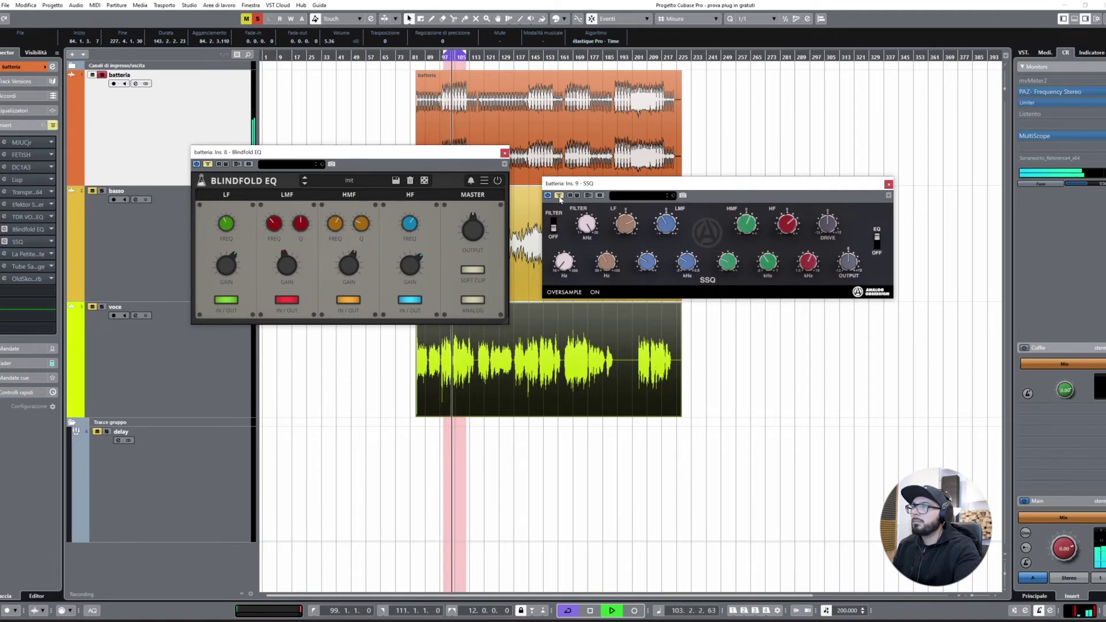
pyautogui.click(558, 196)
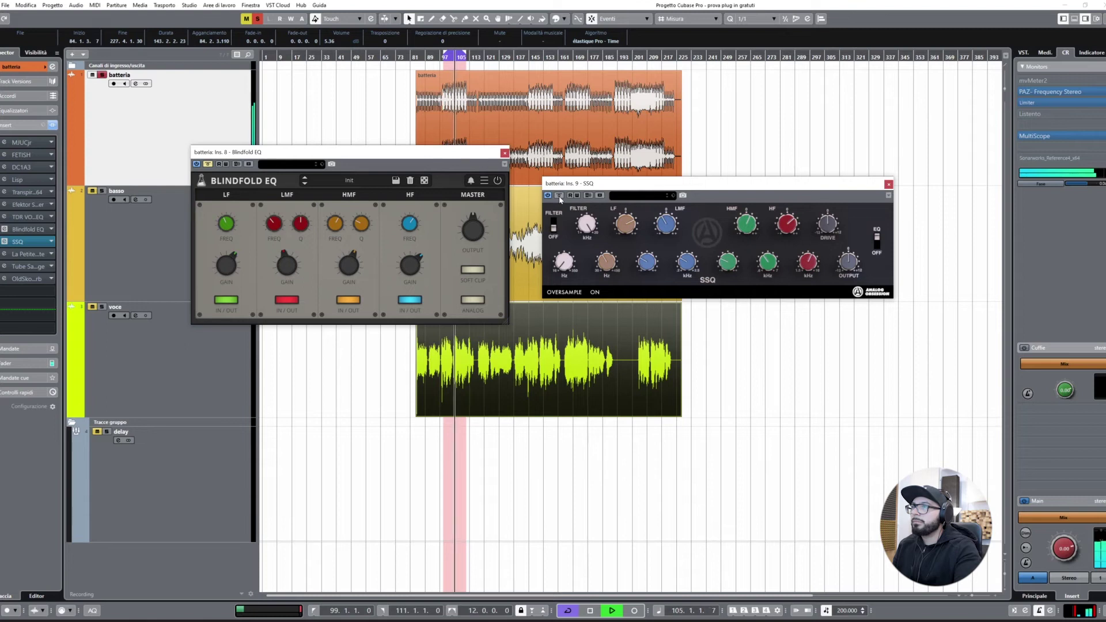
pyautogui.press('space')
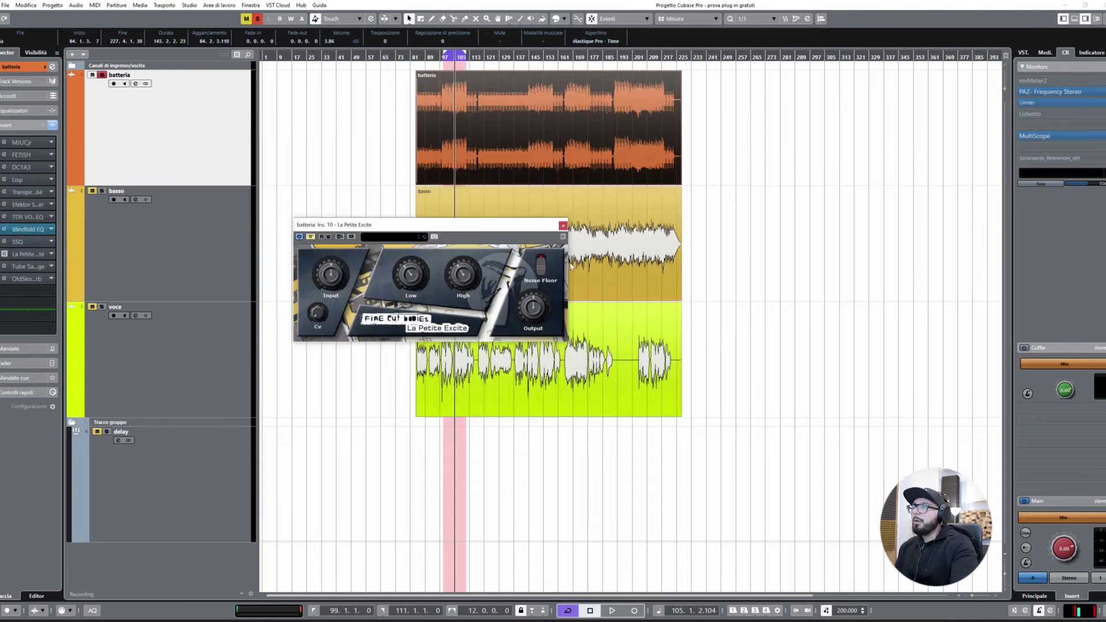
# Open Tube Saturator Vintage on the batteria track and arrange it side by side with La Petite Excite
pyautogui.moveTo(540, 228); pyautogui.dragTo(584, 204)
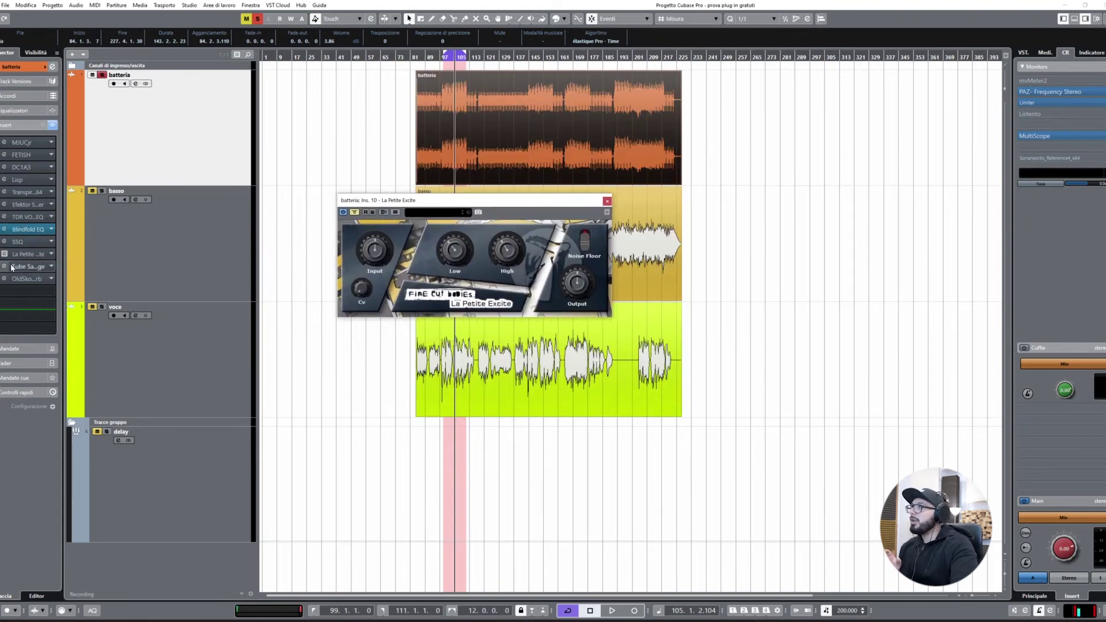
pyautogui.click(32, 269)
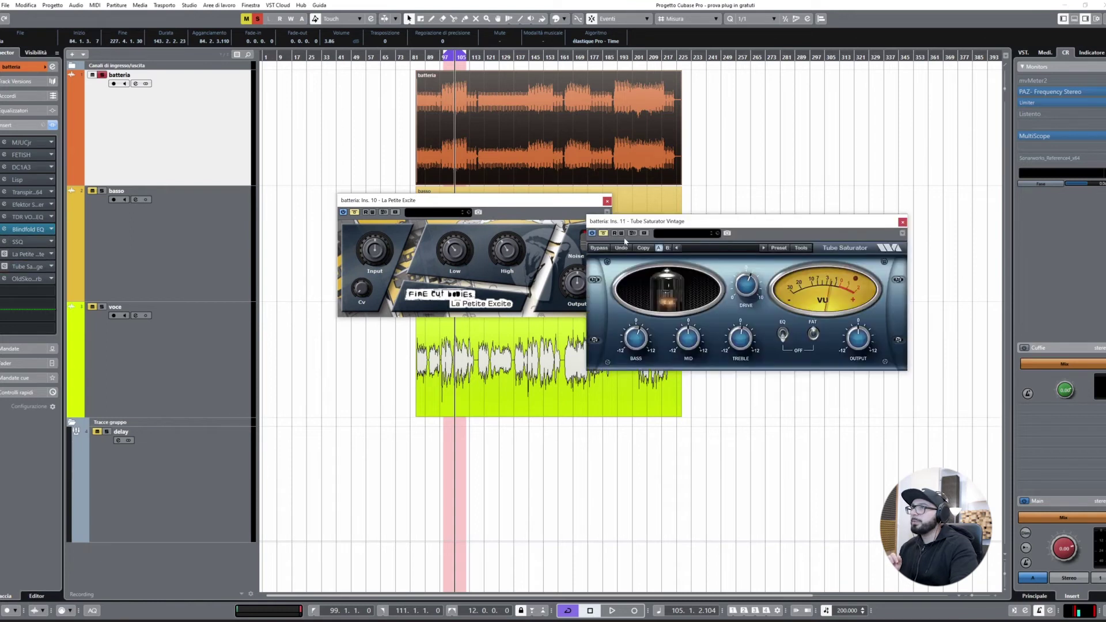
pyautogui.moveTo(705, 219); pyautogui.dragTo(752, 167)
pyautogui.moveTo(473, 204); pyautogui.dragTo(444, 182)
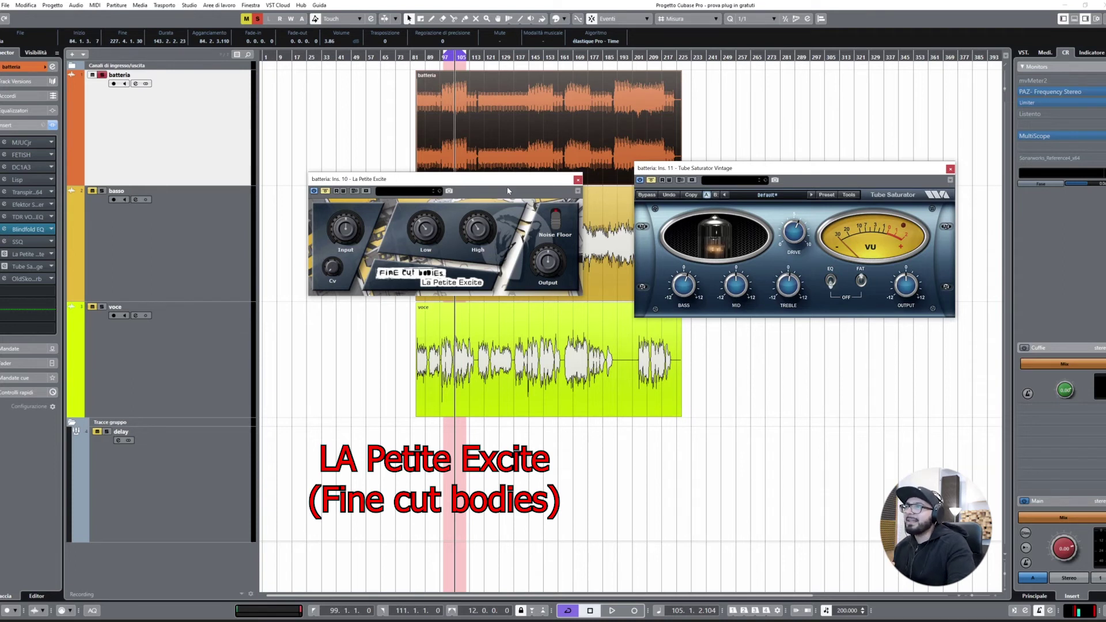
pyautogui.moveTo(507, 190); pyautogui.dragTo(522, 194)
# Play the batteria track with La Petite Excite active, raise Low to 3.00, boost High, and stop playback
pyautogui.press('space')
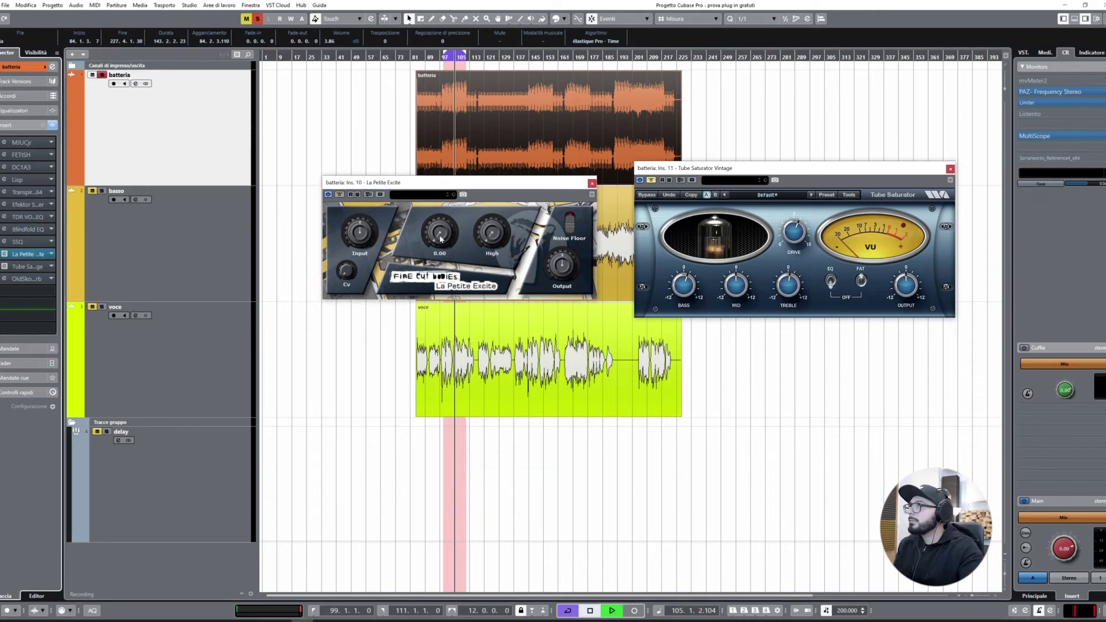
pyautogui.moveTo(441, 239); pyautogui.dragTo(415, 192)
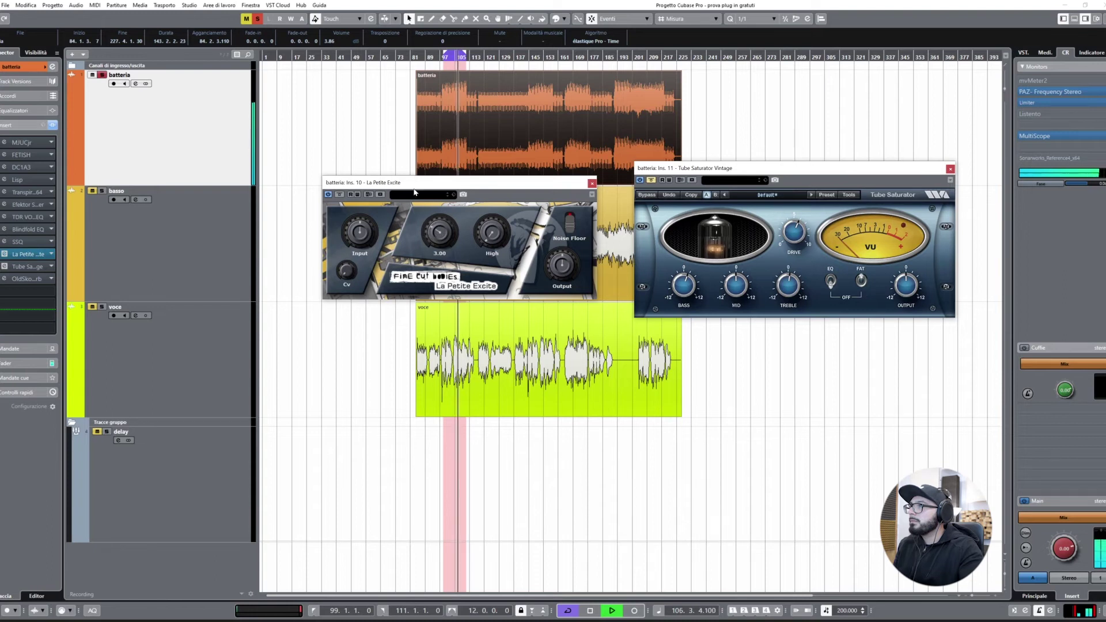
pyautogui.moveTo(491, 232); pyautogui.dragTo(469, 190)
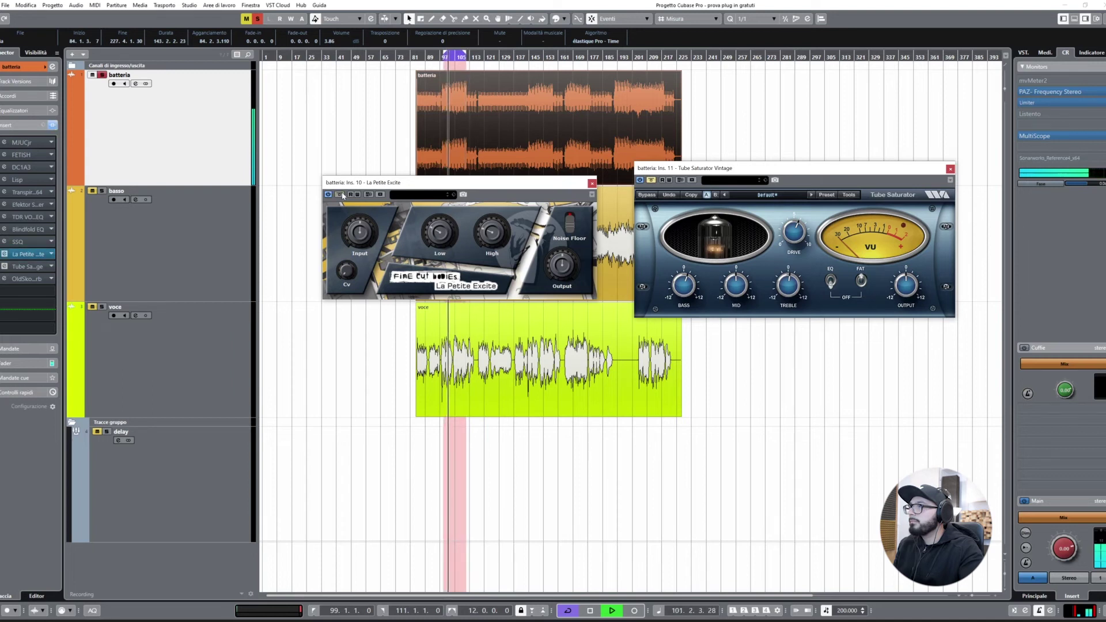
pyautogui.press('space')
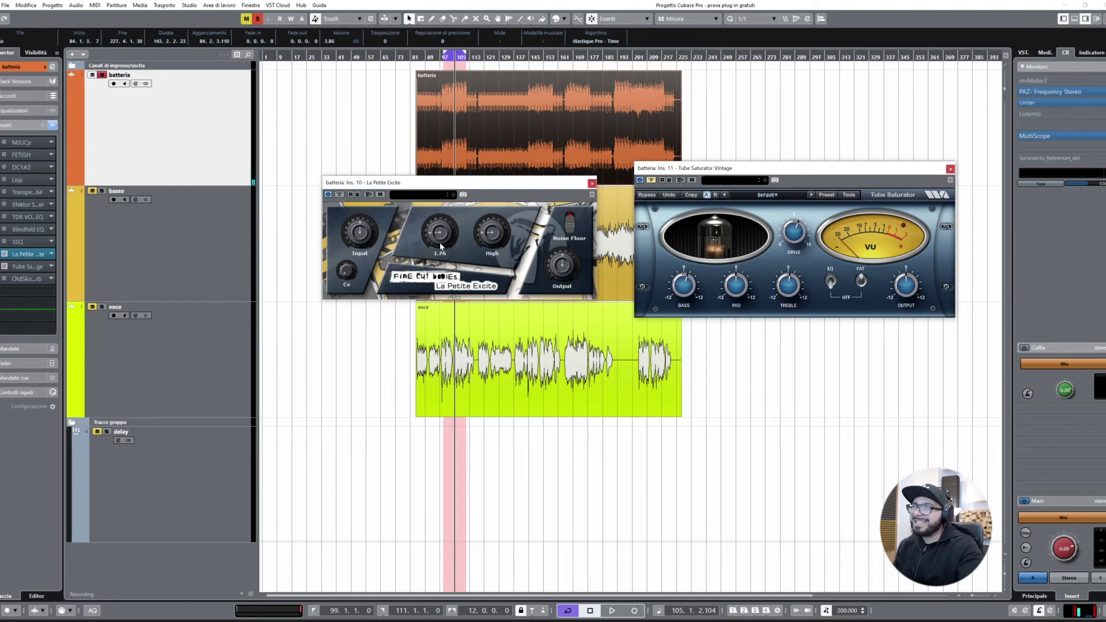
# Play the basso track through La Petite Excite, raise Low to about 2.33, boost High, and bypass the plug-in for comparison
pyautogui.click(186, 239)
pyautogui.press('space')
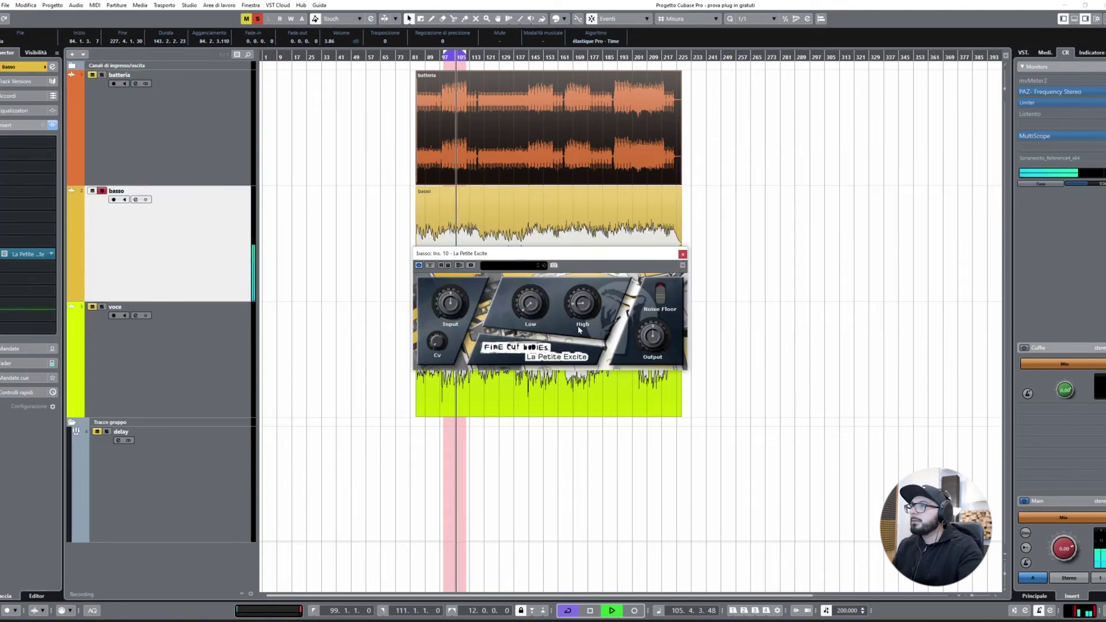
pyautogui.moveTo(528, 306); pyautogui.dragTo(521, 265)
pyautogui.moveTo(582, 302)
pyautogui.mouseDown()
pyautogui.moveTo(570, 242)
pyautogui.moveTo(573, 284)
pyautogui.mouseUp()
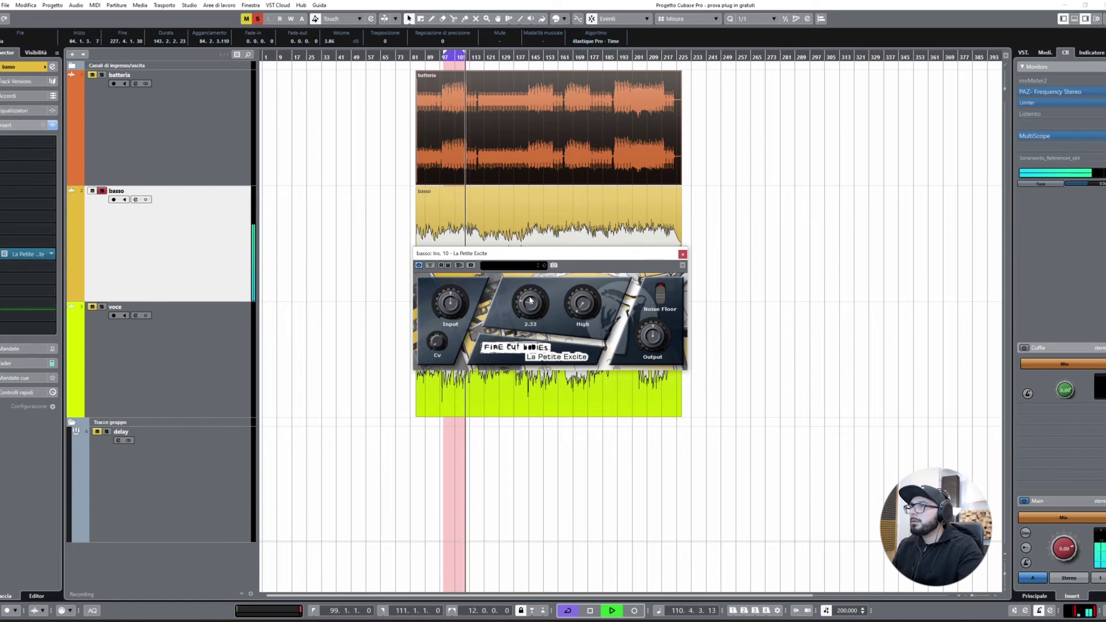
pyautogui.click(430, 265)
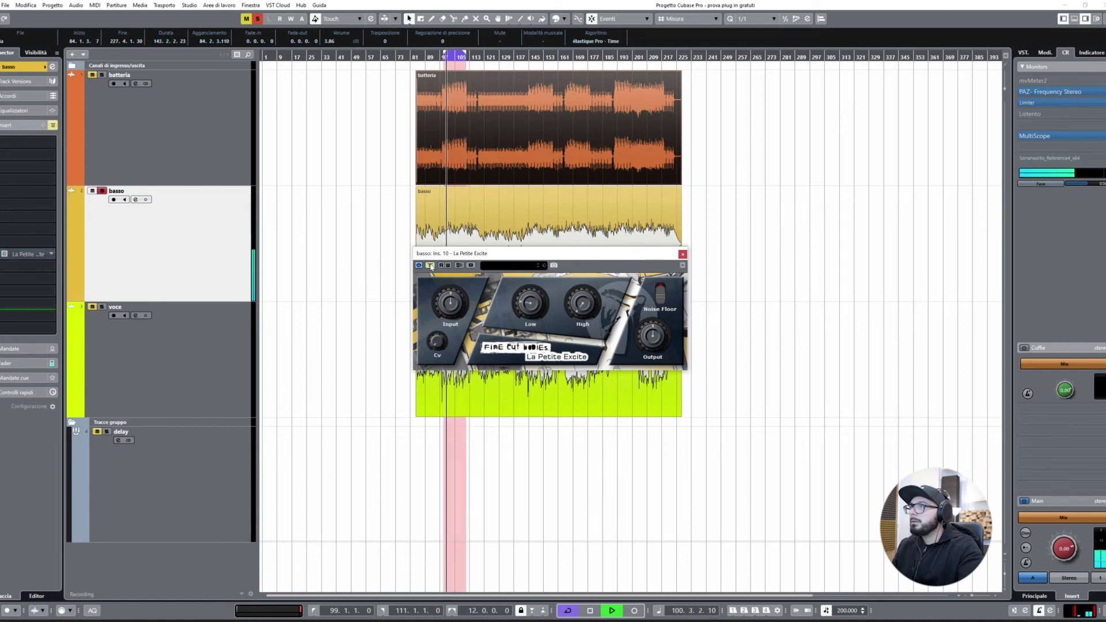
# Reactivate La Petite Excite on the basso track, fine-tune its Low control, stop playback, and close the plug-in
pyautogui.click(431, 265)
pyautogui.moveTo(537, 311); pyautogui.dragTo(538, 313)
pyautogui.press('space')
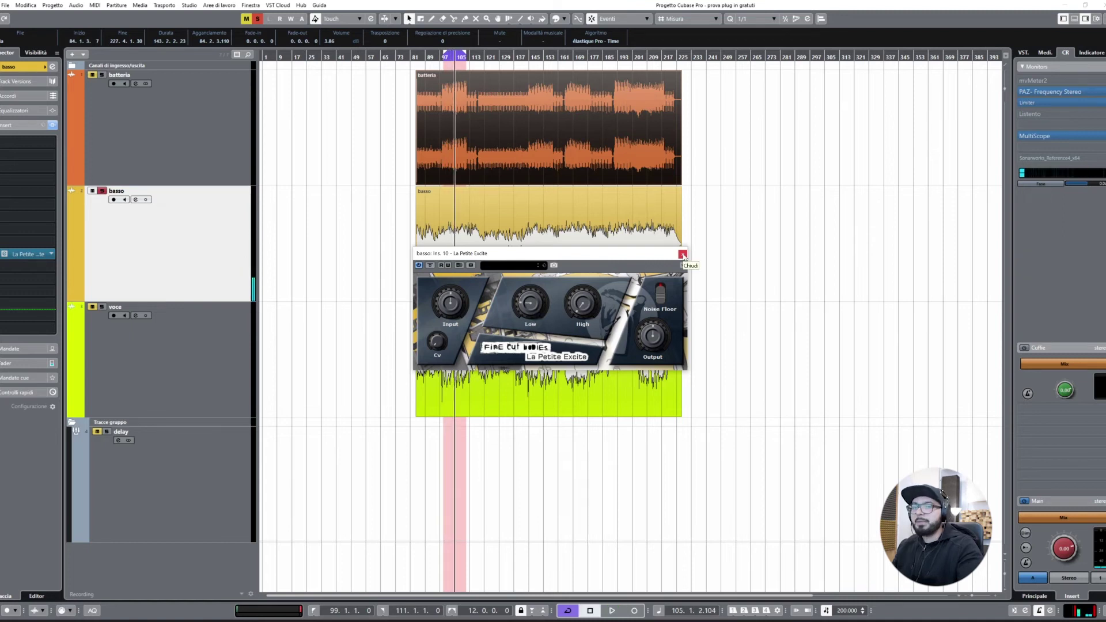
pyautogui.click(682, 254)
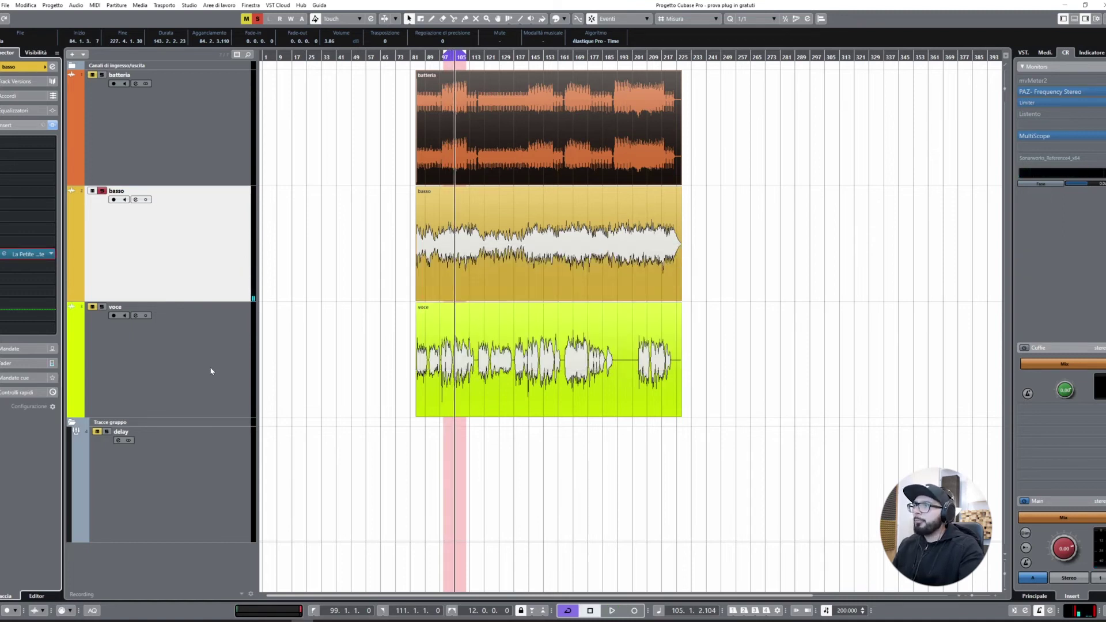
# Play the voce track through La Petite Excite, set High to about 1.85, adjust Low, stop playback, and close the plug-in
pyautogui.click(212, 369)
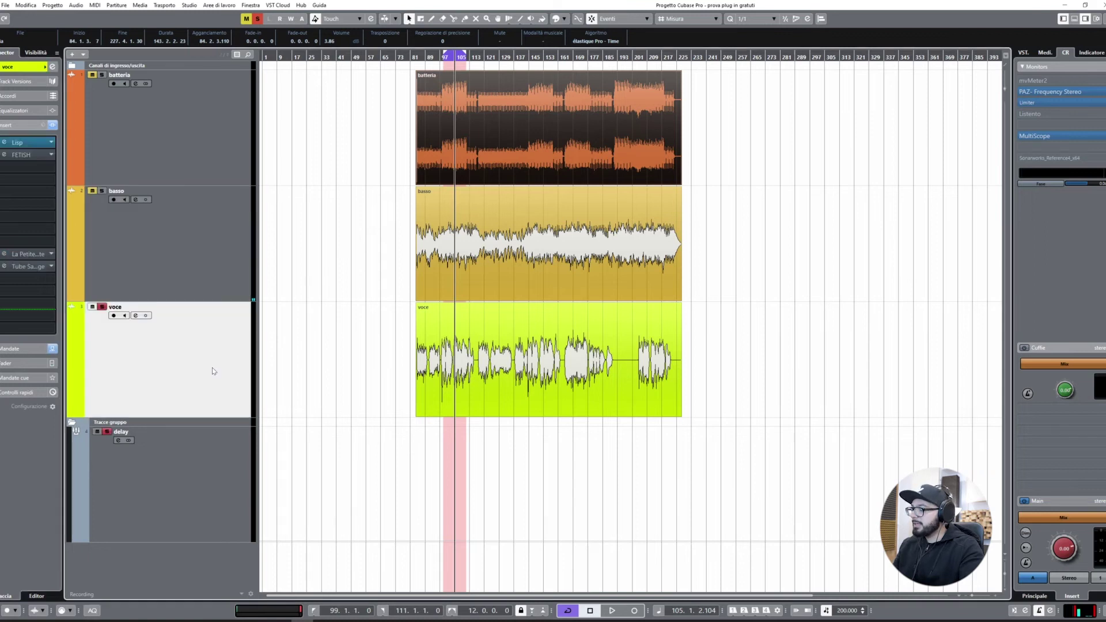
pyautogui.press('space')
pyautogui.moveTo(583, 304); pyautogui.dragTo(576, 260)
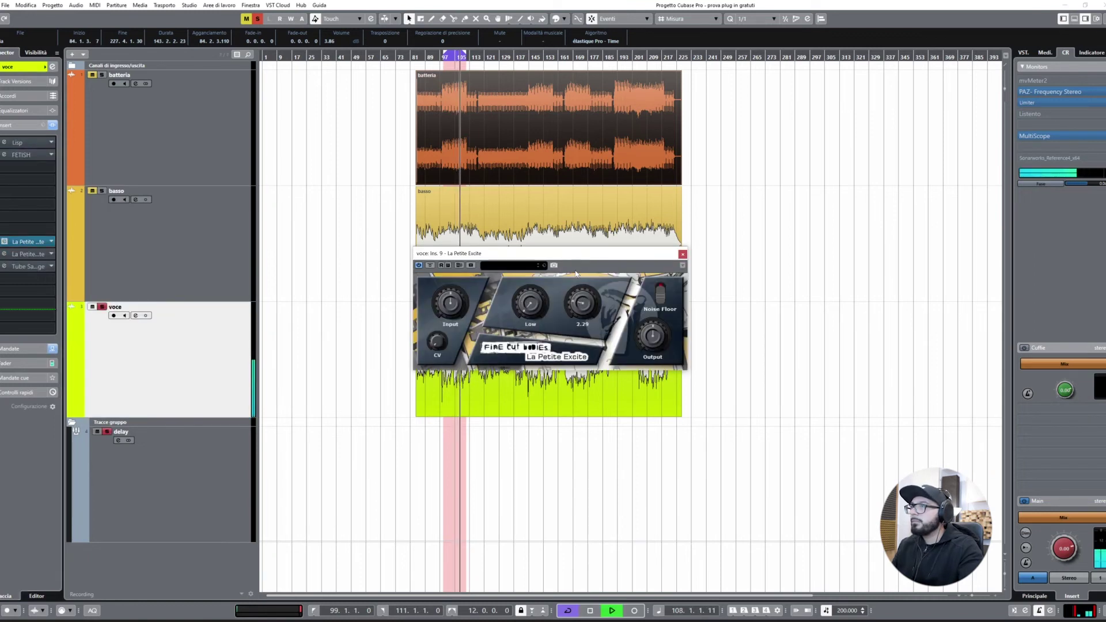
pyautogui.moveTo(530, 304)
pyautogui.mouseDown()
pyautogui.moveTo(532, 274)
pyautogui.moveTo(534, 311)
pyautogui.mouseUp()
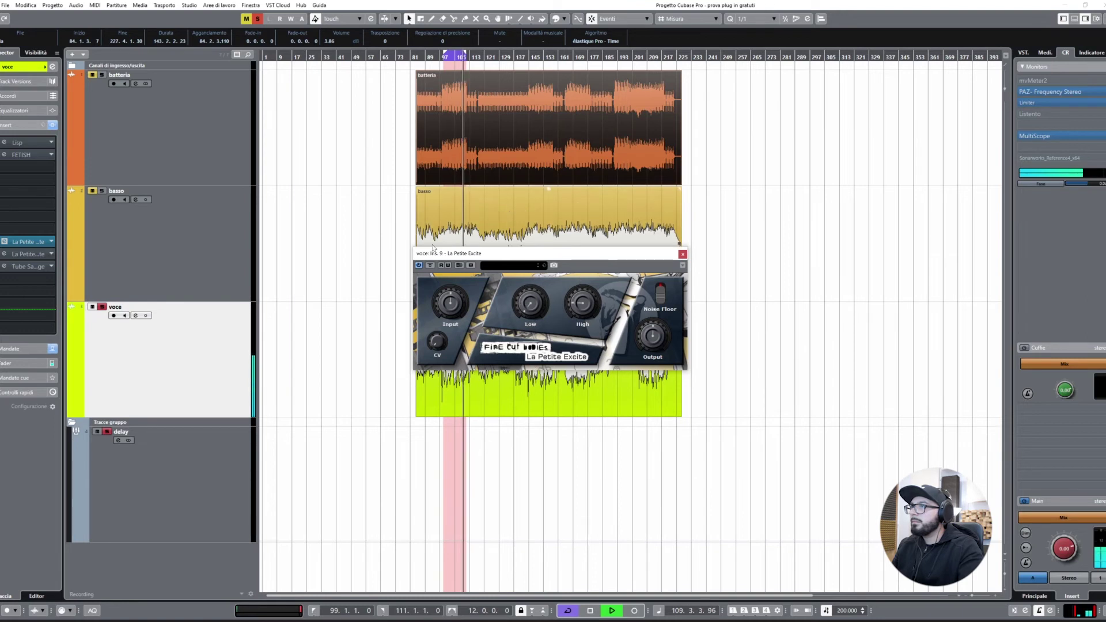
pyautogui.moveTo(572, 307)
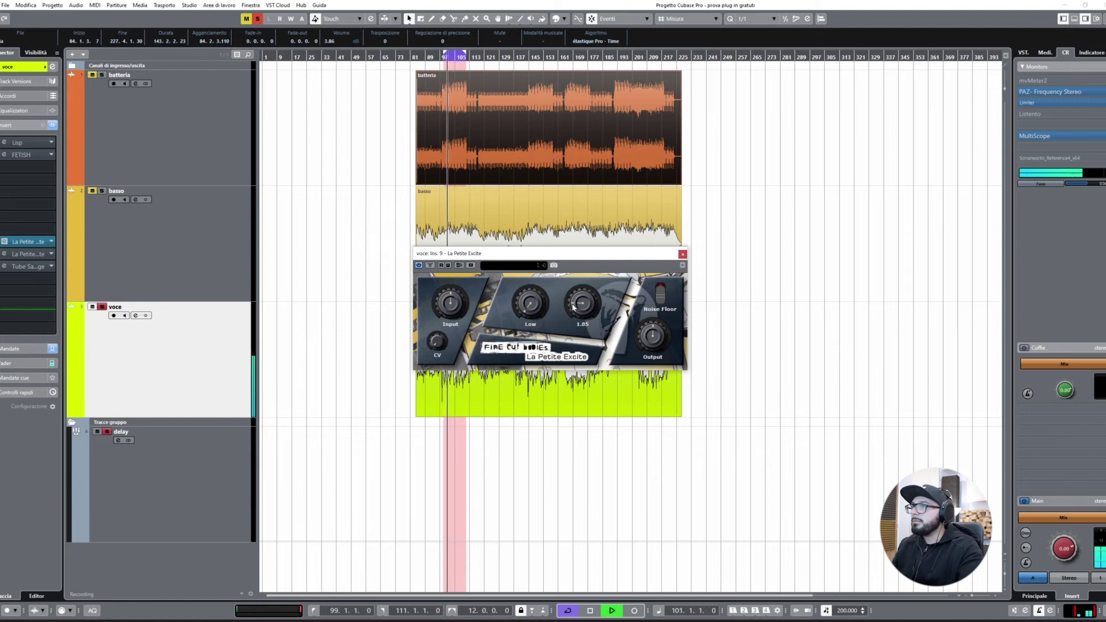
pyautogui.press('space')
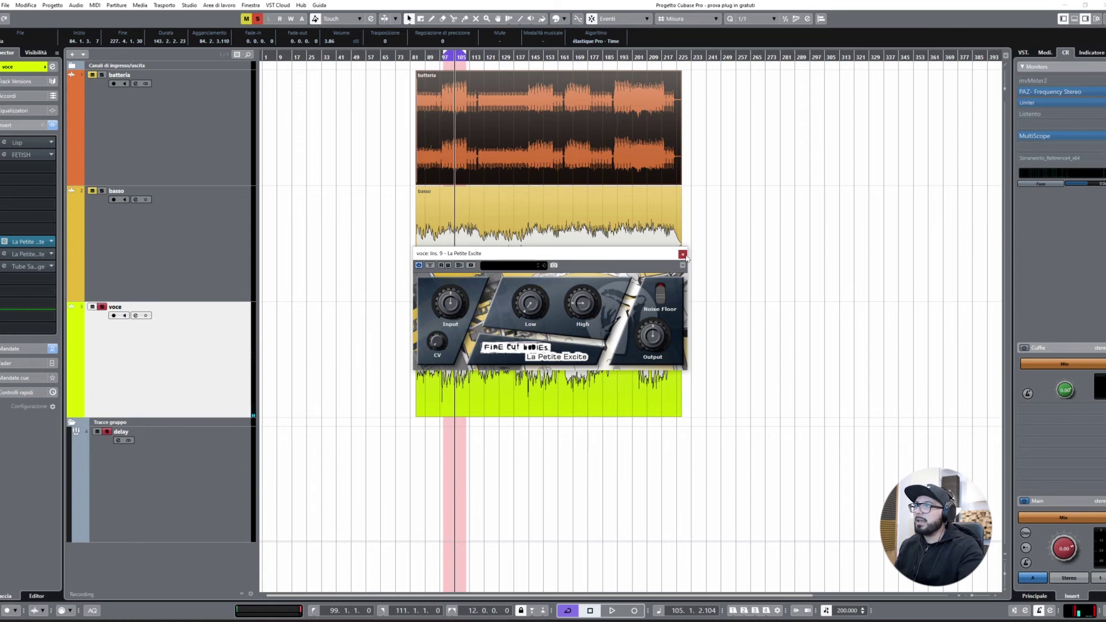
pyautogui.click(682, 254)
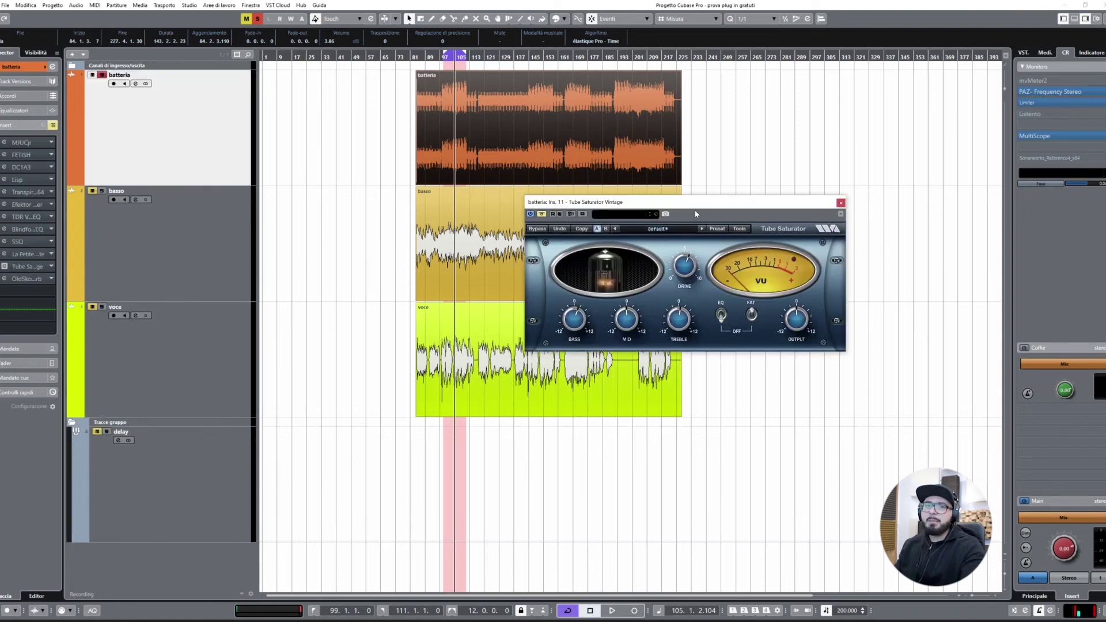
# Reposition Tube Saturator Vintage on the batteria track, activate it during playback, and set Drive to about 6.0
pyautogui.moveTo(697, 211); pyautogui.dragTo(630, 243)
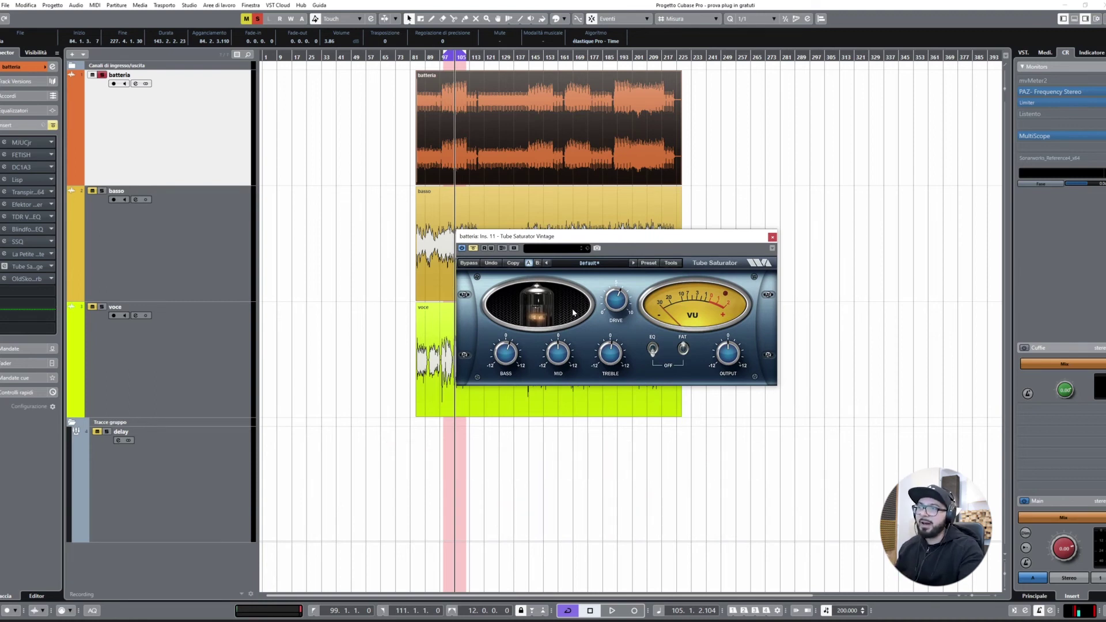
pyautogui.press('space')
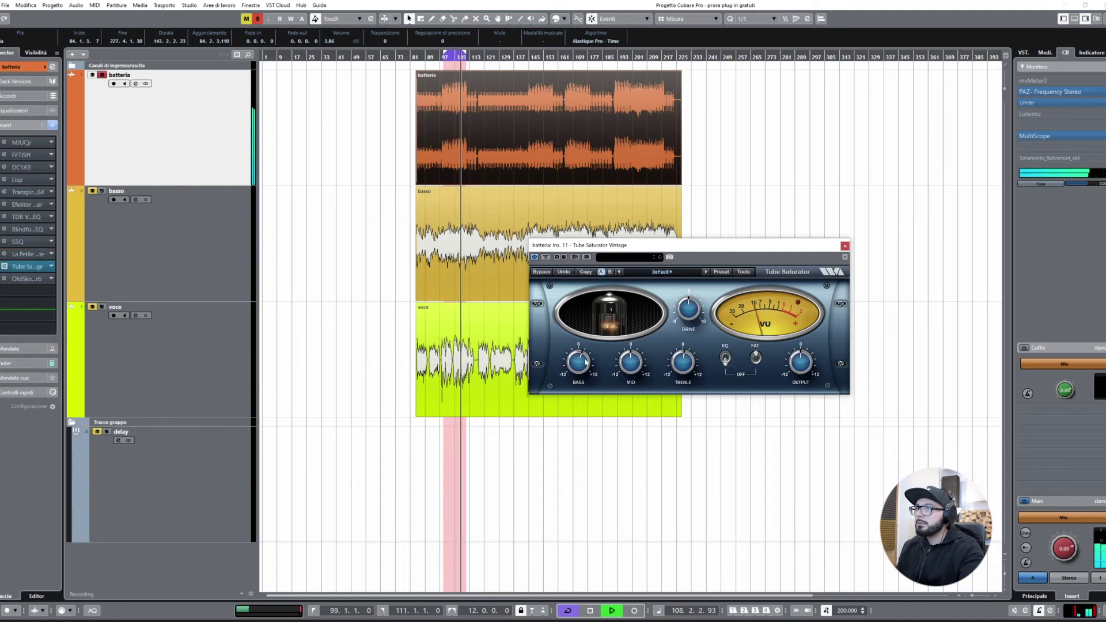
pyautogui.moveTo(690, 318); pyautogui.dragTo(689, 294)
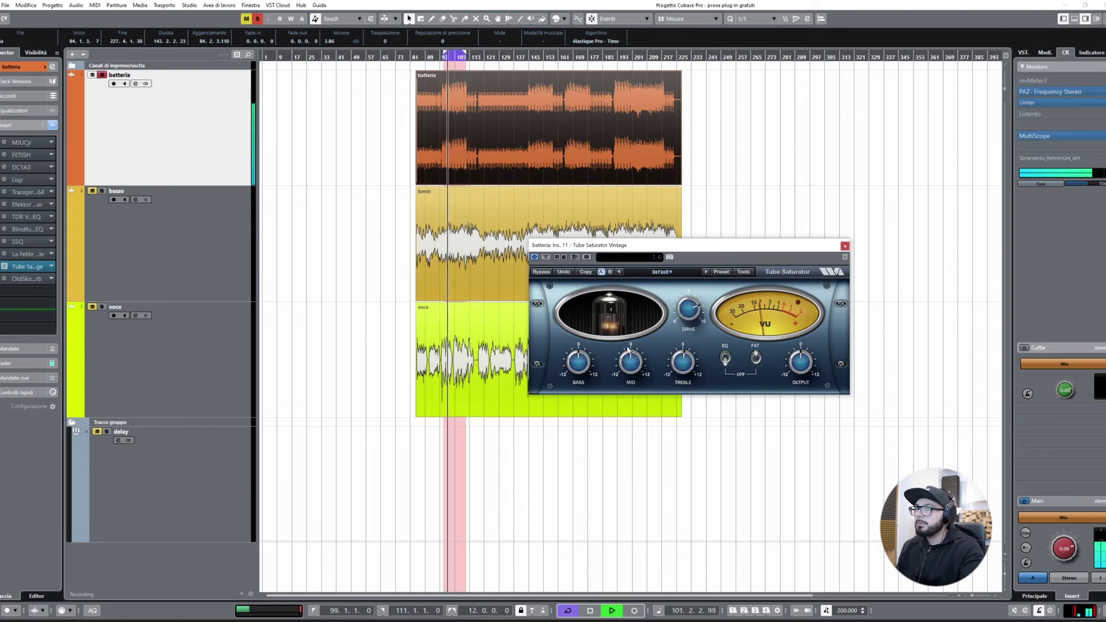
pyautogui.moveTo(688, 312); pyautogui.dragTo(695, 351)
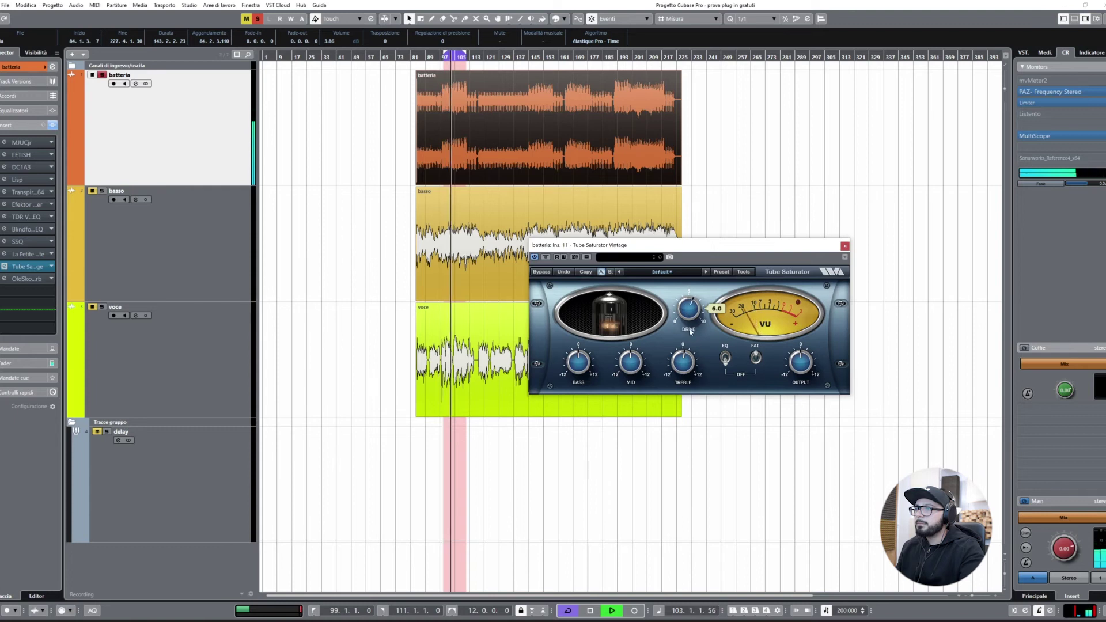
# Raise Tube Saturator's Bass to about 9.4 dB and boost its Treble and Mid controls during playback
pyautogui.moveTo(581, 355)
pyautogui.moveTo(581, 349); pyautogui.dragTo(591, 310)
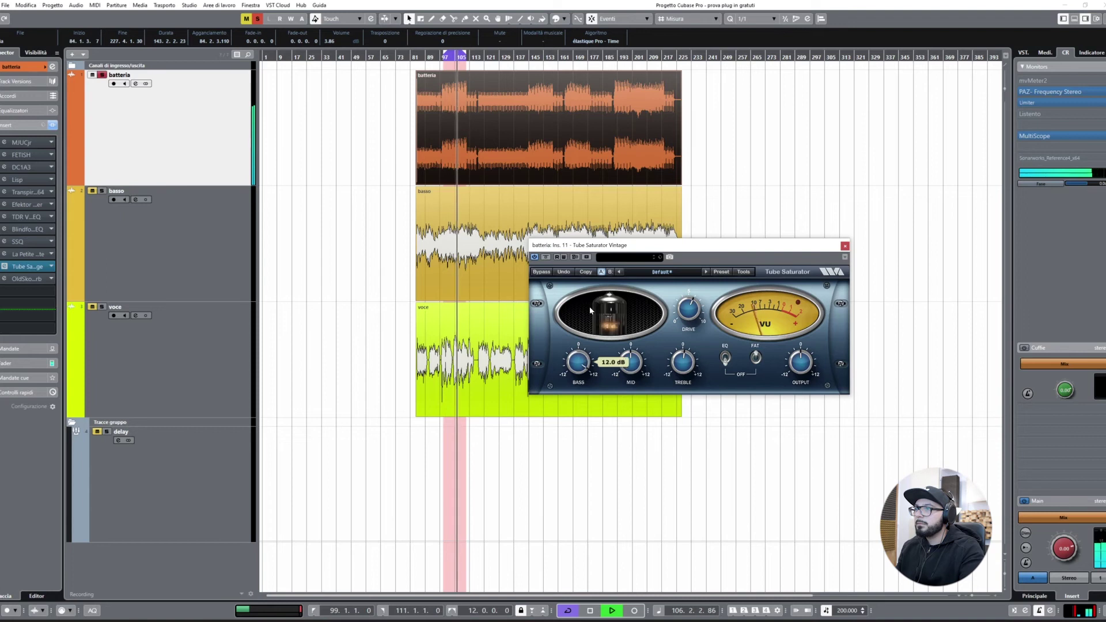
pyautogui.moveTo(584, 373)
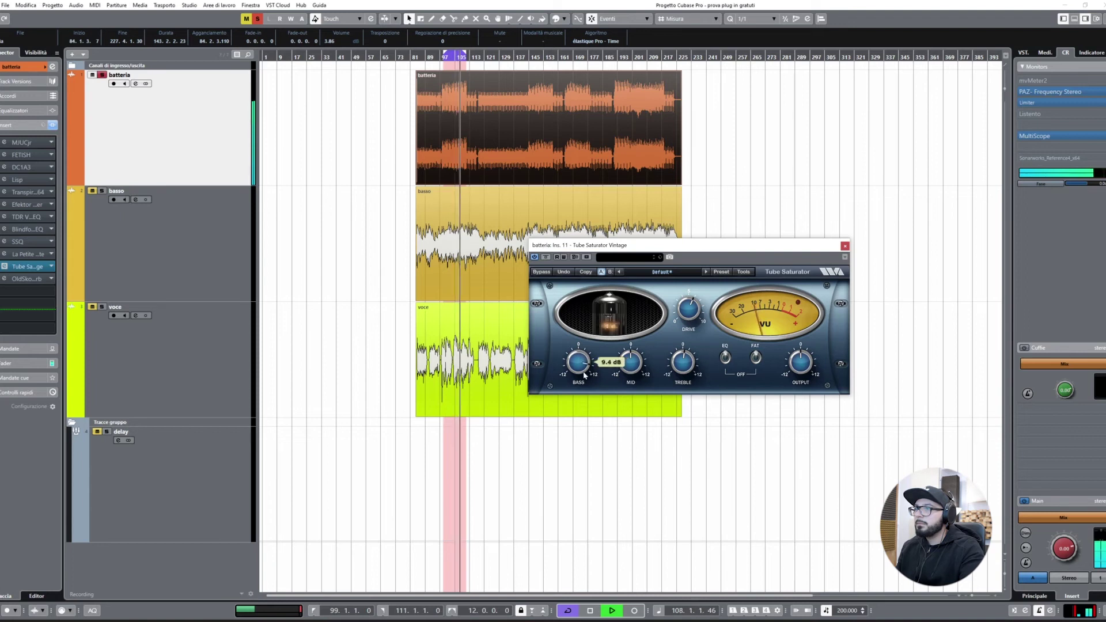
pyautogui.moveTo(682, 358); pyautogui.dragTo(683, 329)
pyautogui.moveTo(631, 361); pyautogui.dragTo(626, 326)
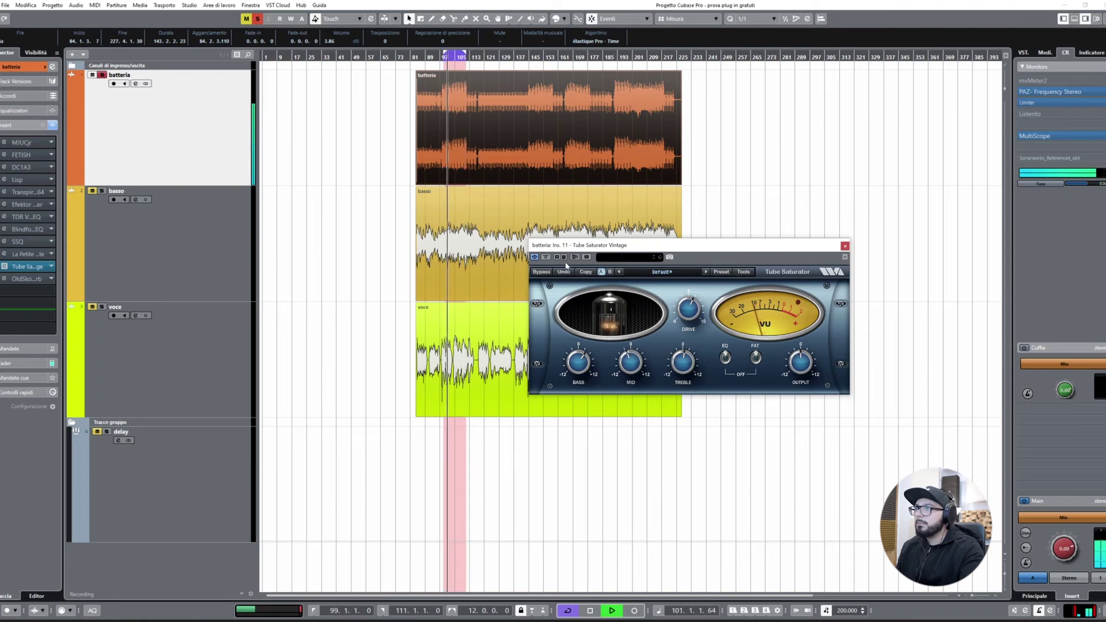
# Compare Tube Saturator active and bypassed on the drums, lower Output to about -1.2 dB, switch Fat, and stop playback
pyautogui.click(545, 257)
pyautogui.click(546, 258)
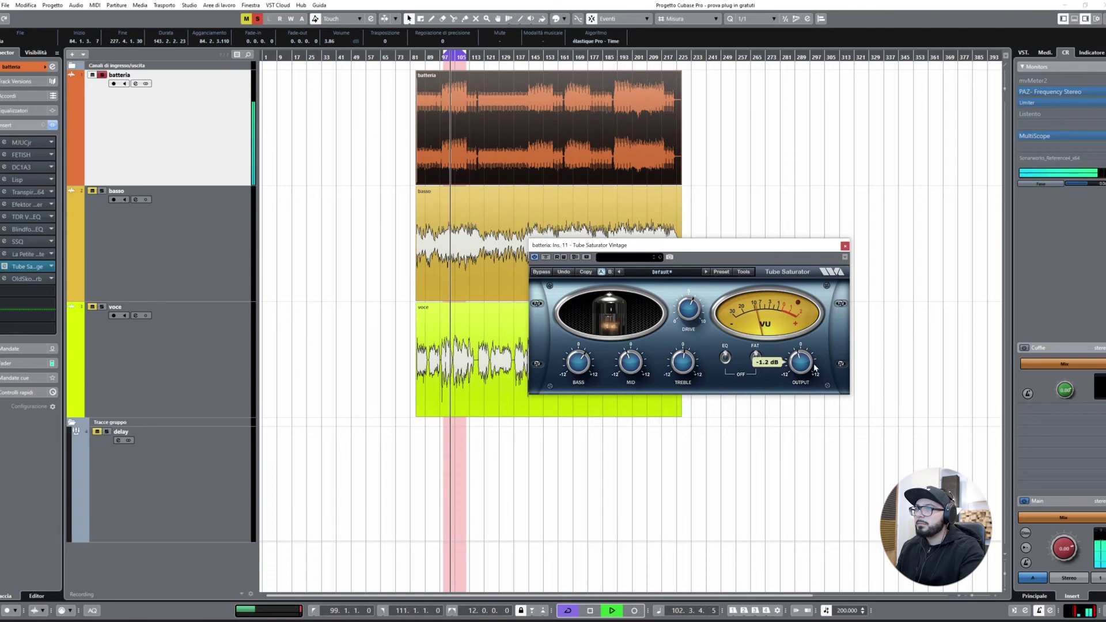
pyautogui.click(544, 257)
pyautogui.click(545, 257)
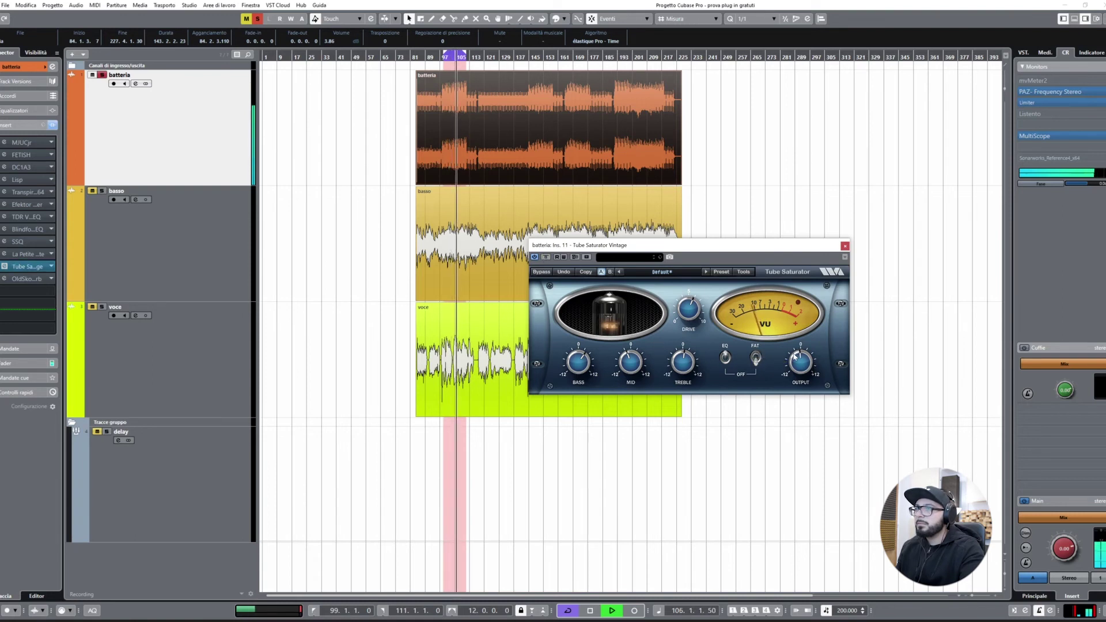
pyautogui.click(546, 257)
pyautogui.click(546, 258)
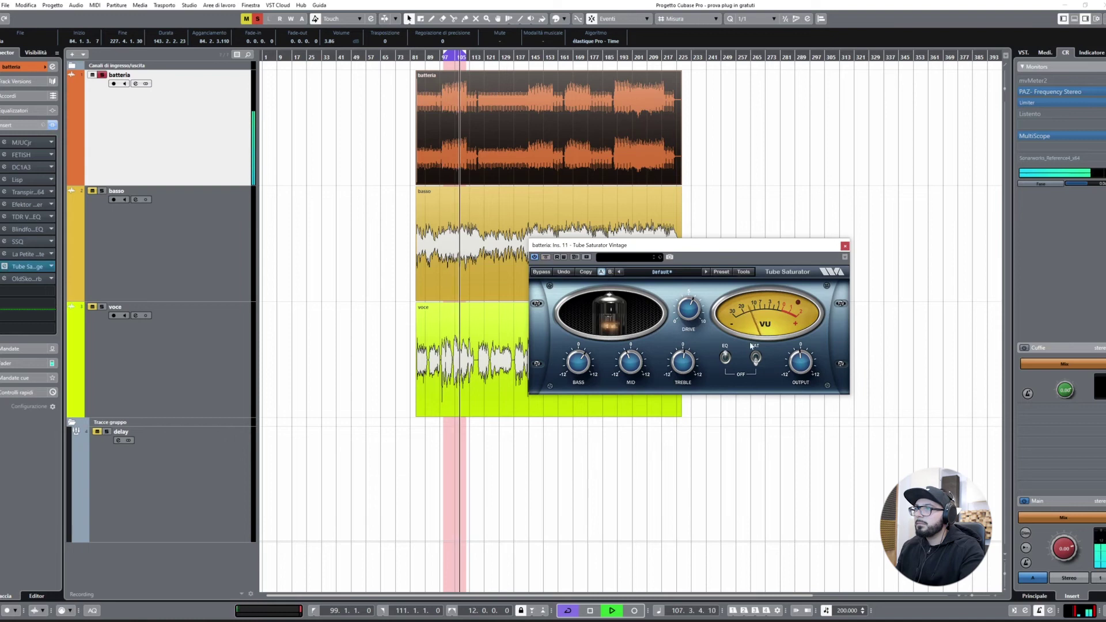
pyautogui.click(545, 257)
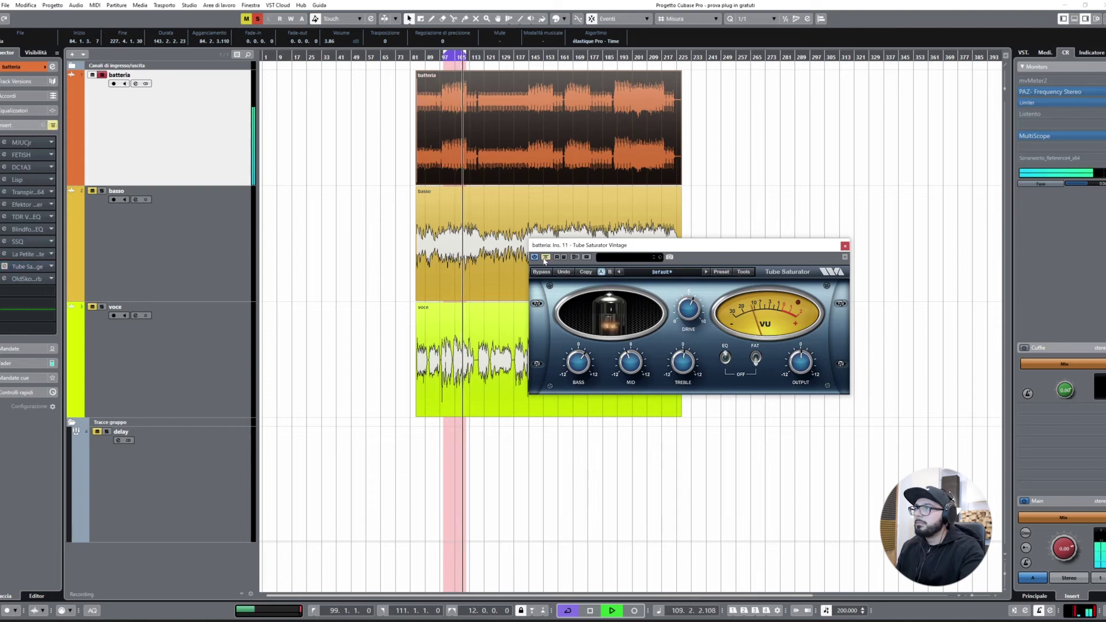
pyautogui.click(545, 257)
pyautogui.press('space')
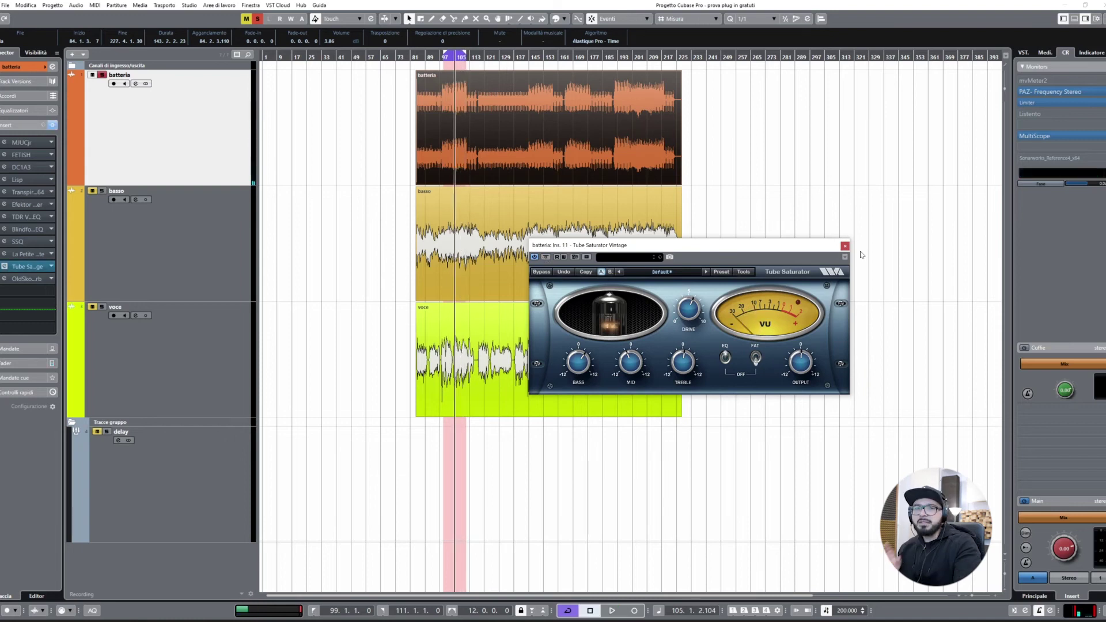
# Show La Petite Excite beside Tube Saturator on the batteria track, and close both plug-ins
pyautogui.click(26, 254)
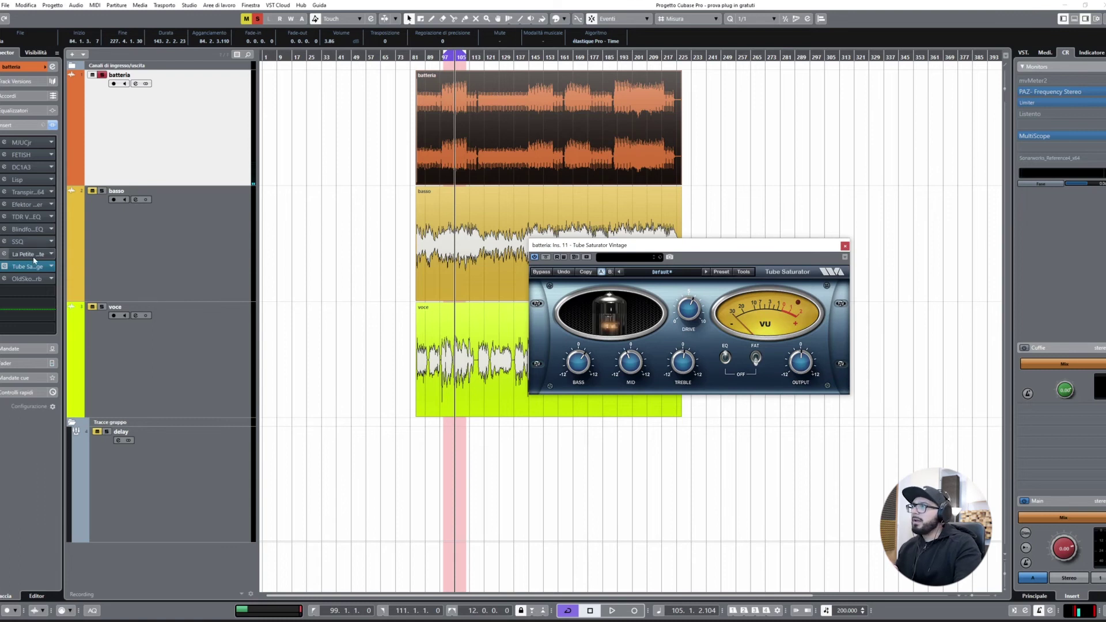
pyautogui.moveTo(388, 249); pyautogui.dragTo(408, 252)
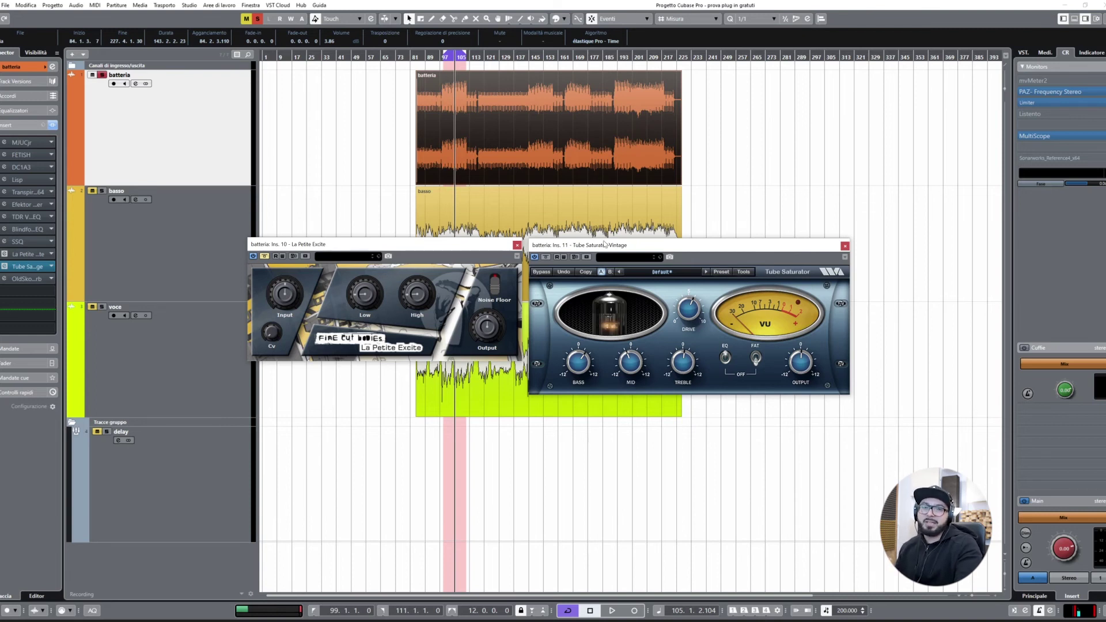
pyautogui.click(517, 245)
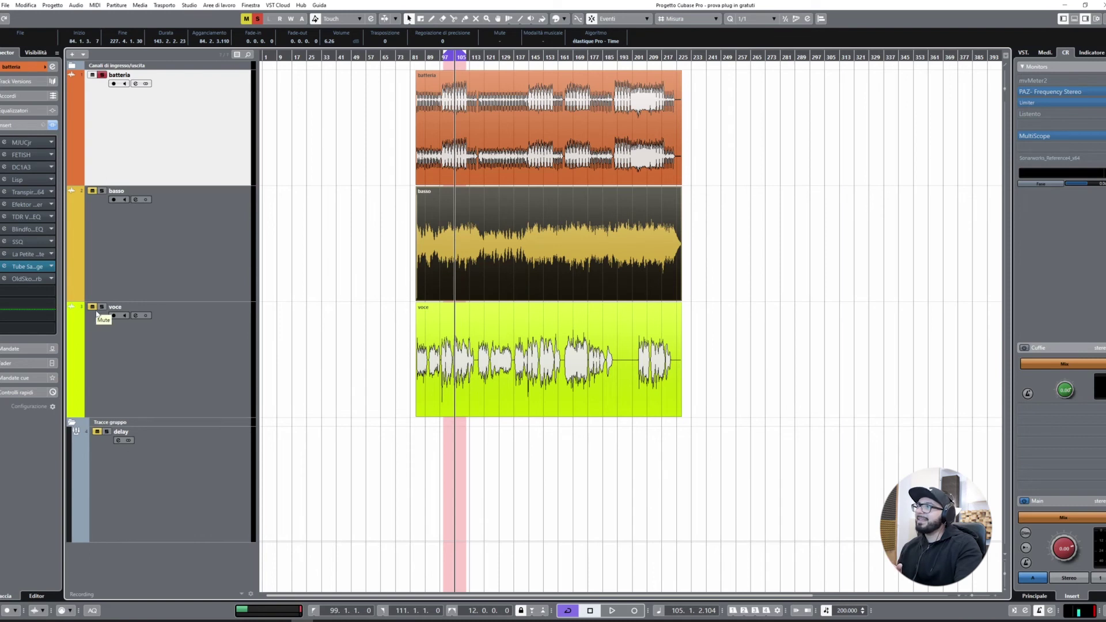
# Open OldSkoolVerb on the batteria track and examine the Tal-Dub insert on the delay group
pyautogui.click(27, 278)
pyautogui.moveTo(635, 222); pyautogui.dragTo(782, 197)
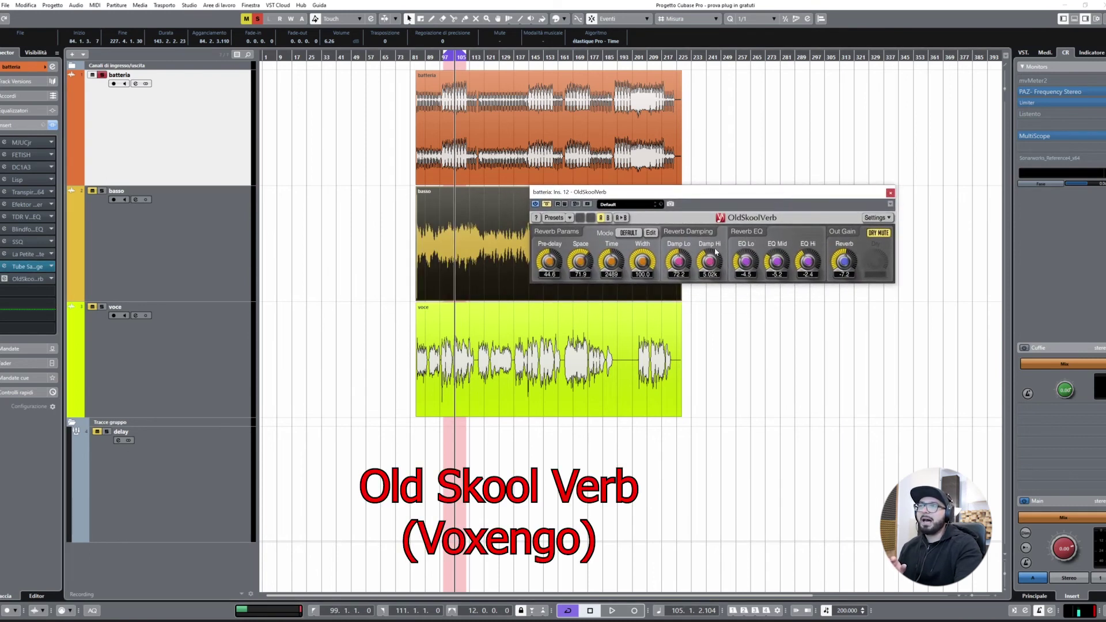
pyautogui.click(155, 441)
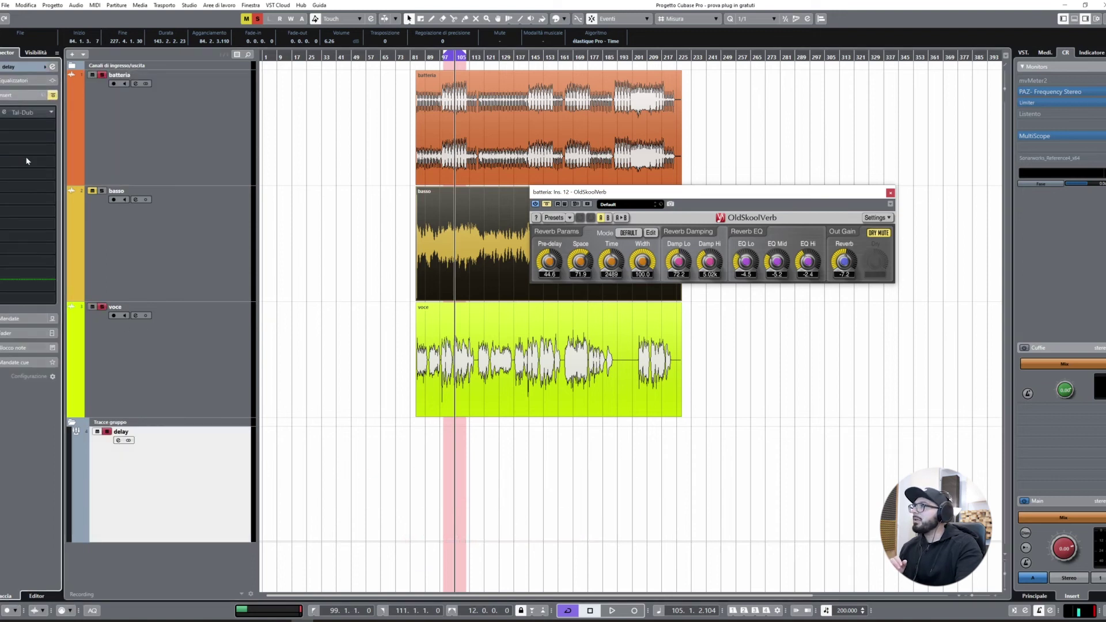
pyautogui.click(26, 113)
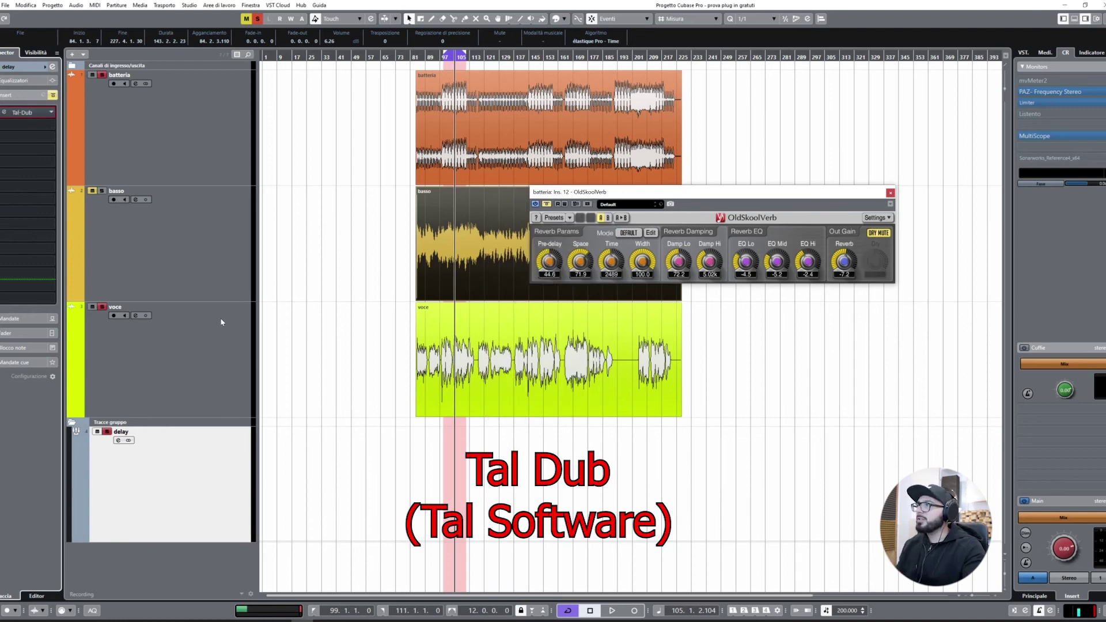
pyautogui.click(221, 321)
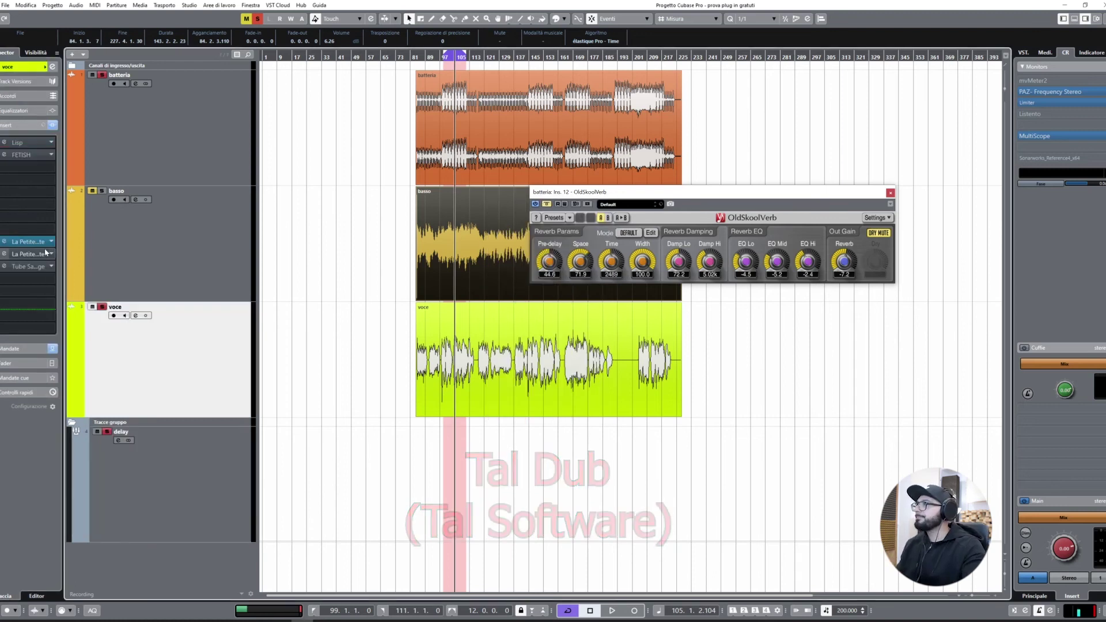
# Play batteria through OldSkoolVerb with Dry Mute off, lower Space to 10.0 and Time to about 746, and stop playback
pyautogui.click(681, 237)
pyautogui.press('space')
pyautogui.click(878, 232)
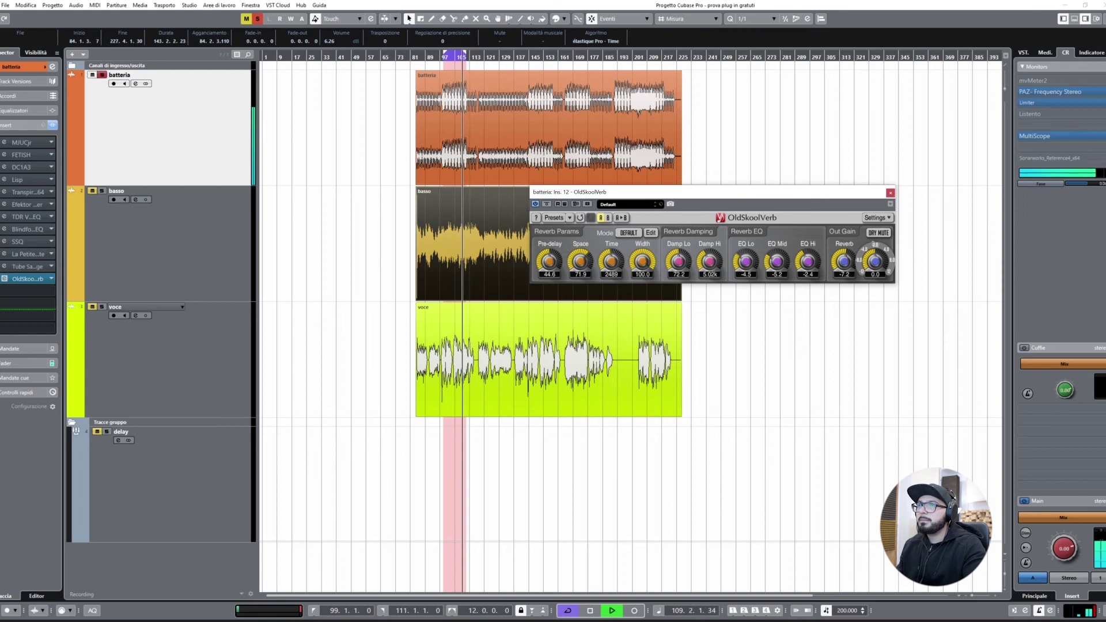
pyautogui.moveTo(576, 261); pyautogui.dragTo(576, 349)
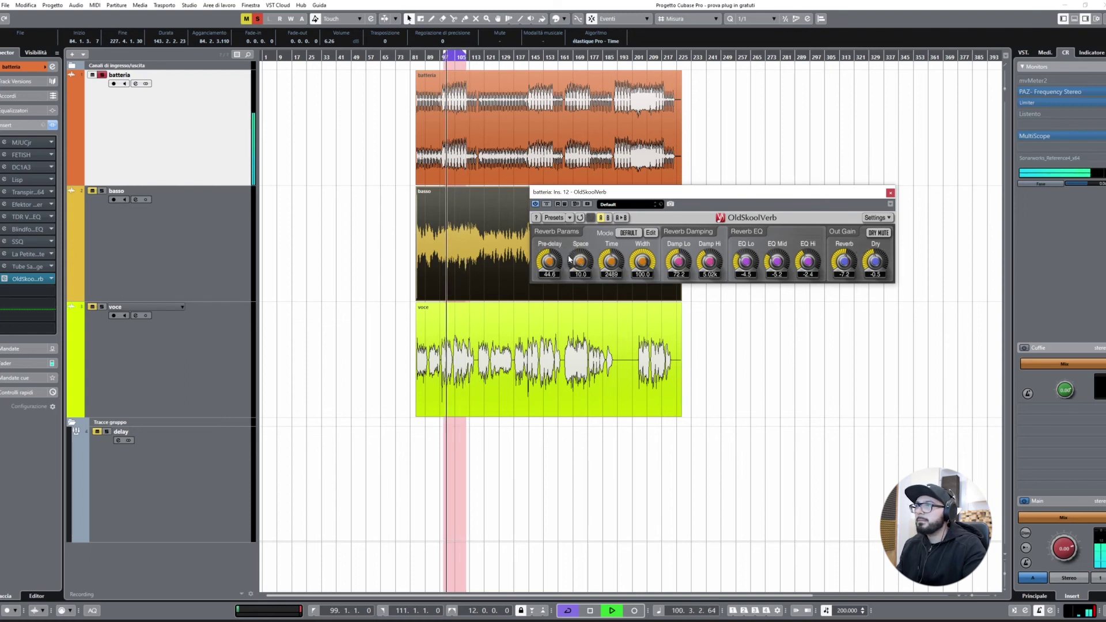
pyautogui.moveTo(611, 261); pyautogui.dragTo(611, 326)
pyautogui.press('space')
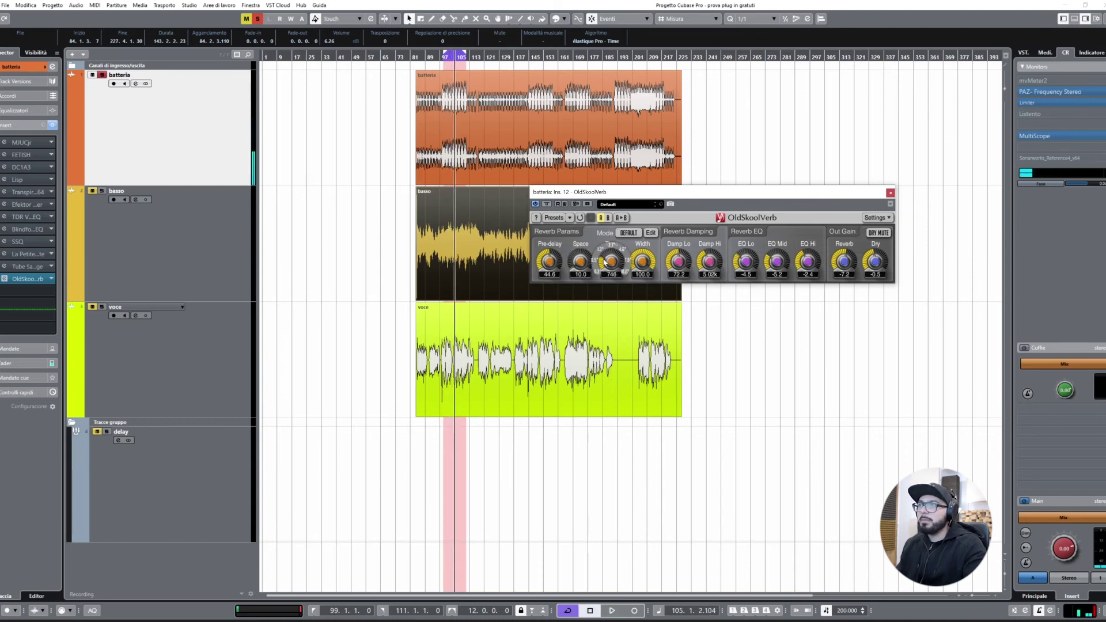
# Resume drum playback, raise OldSkoolVerb's Space to about 52.5 and Time to about 1619, and stop
pyautogui.press('space')
pyautogui.moveTo(579, 261); pyautogui.dragTo(614, 271)
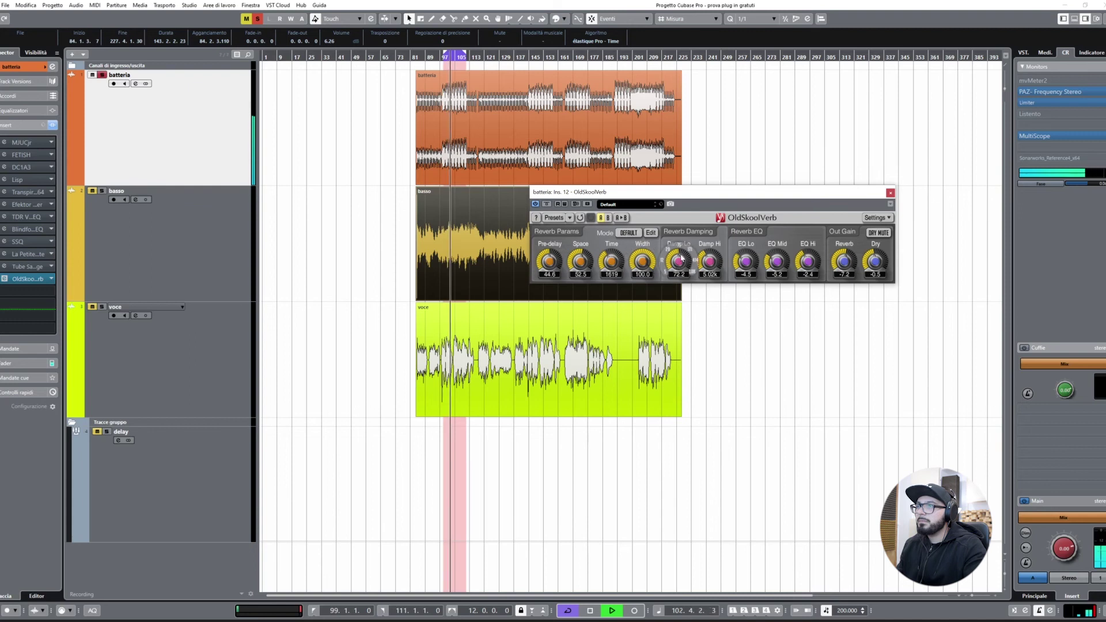
pyautogui.press('space')
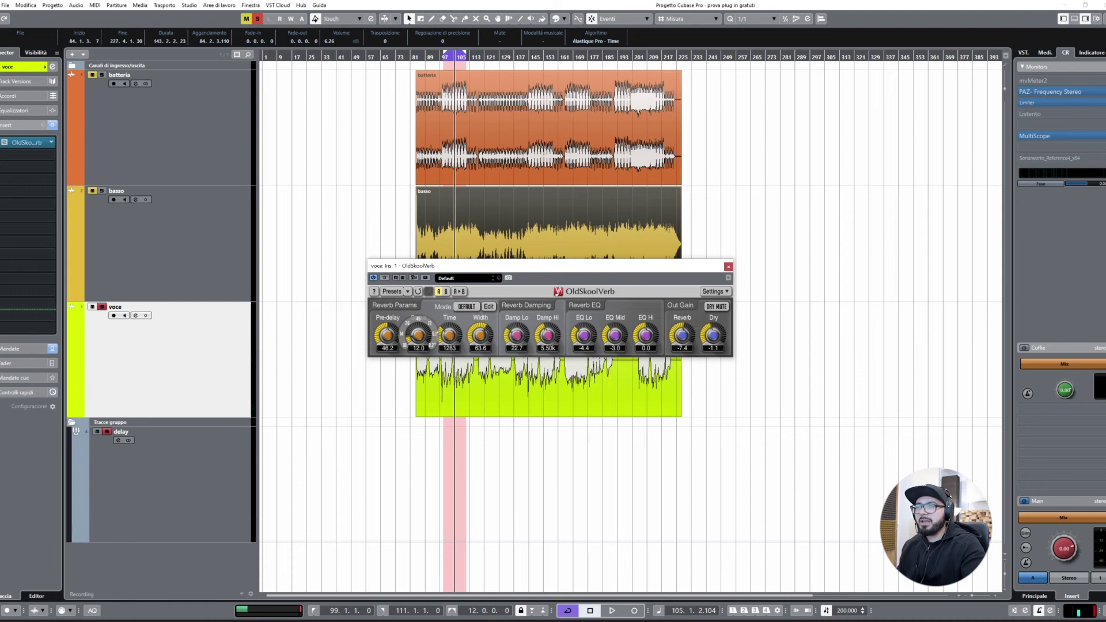
# On voce's OldSkoolVerb, set Time to 1092, Width to 0.0, Damp Lo to 23.5, EQ Lo to -4.6, Reverb to -4.6 and Dry to 12.0
pyautogui.moveTo(418, 335); pyautogui.dragTo(480, 394)
pyautogui.moveTo(516, 335); pyautogui.dragTo(516, 333)
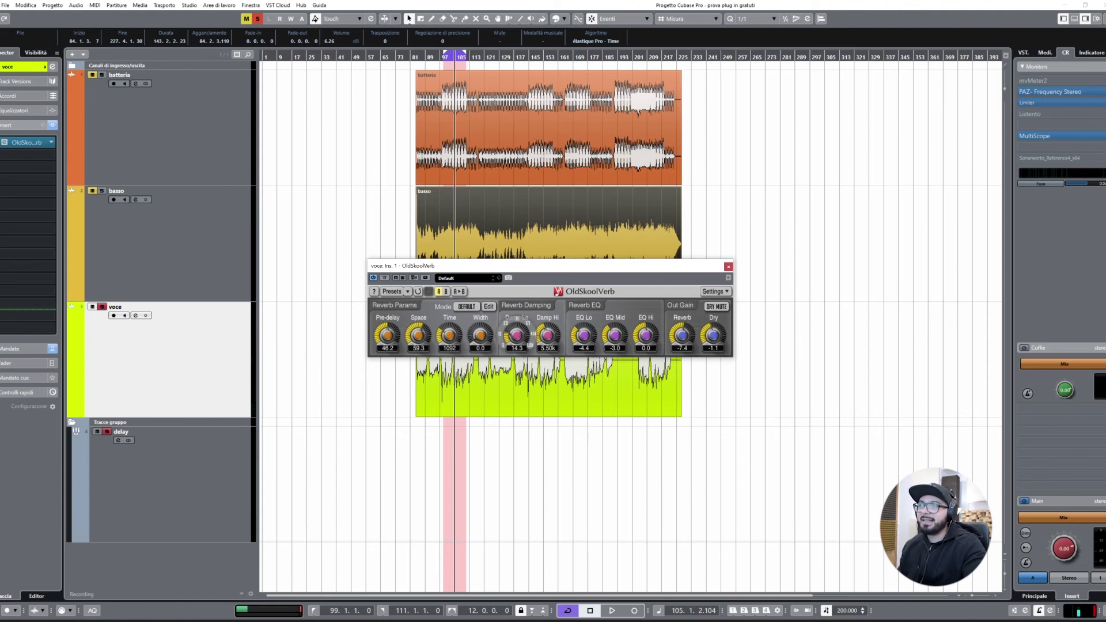
pyautogui.moveTo(541, 338); pyautogui.dragTo(541, 340)
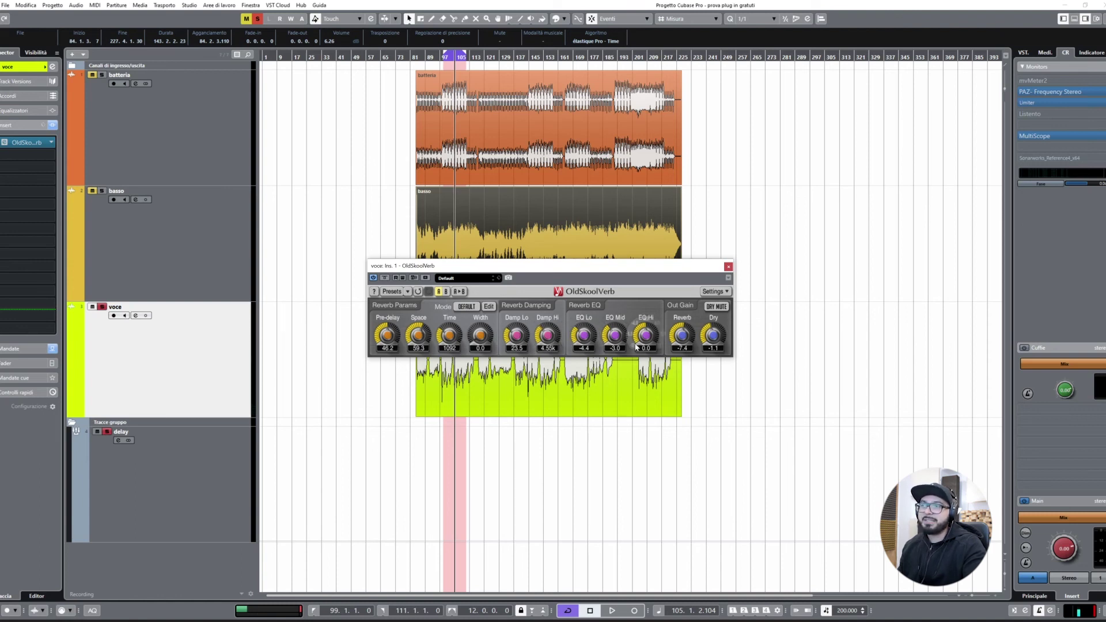
pyautogui.moveTo(584, 335); pyautogui.dragTo(713, 308)
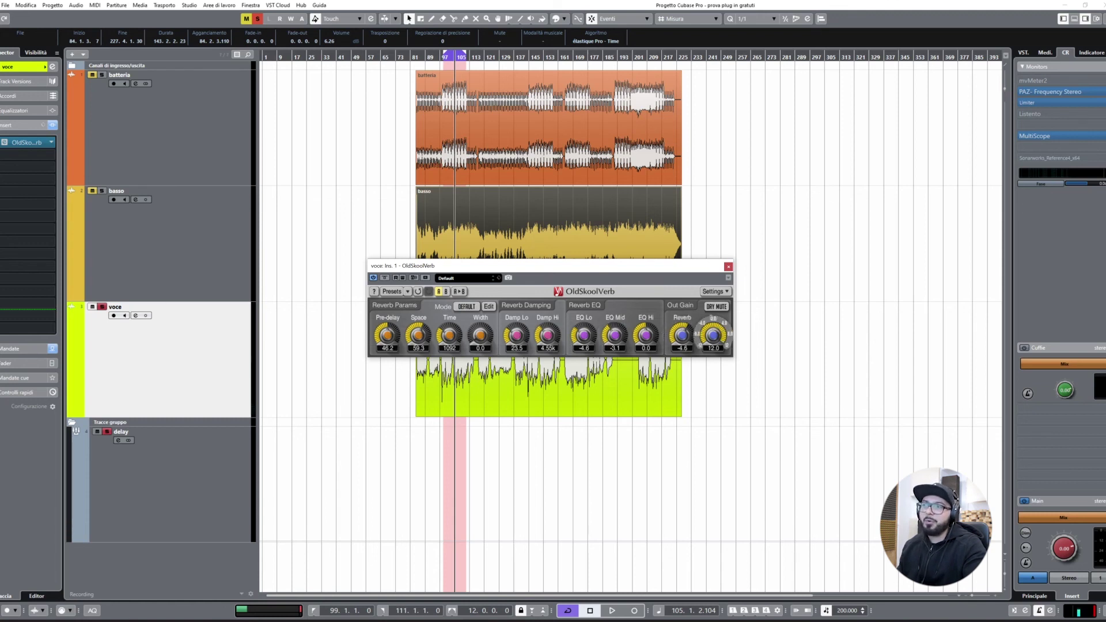
# Enable Dry Mute on voce's OldSkoolVerb and leave the plug-in
pyautogui.click(720, 307)
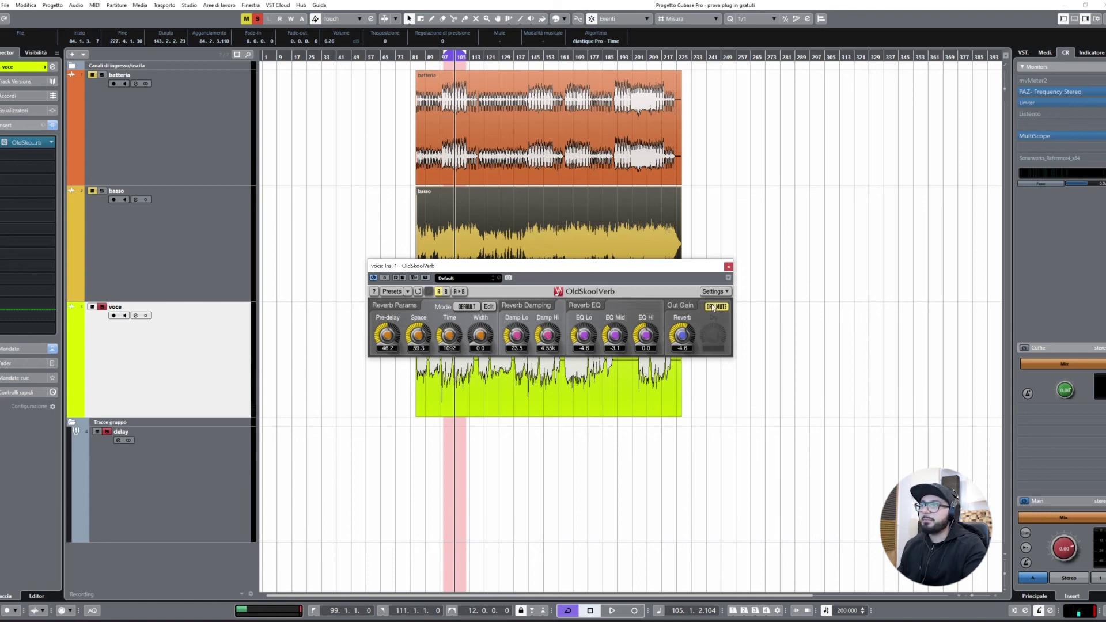
pyautogui.click(890, 192)
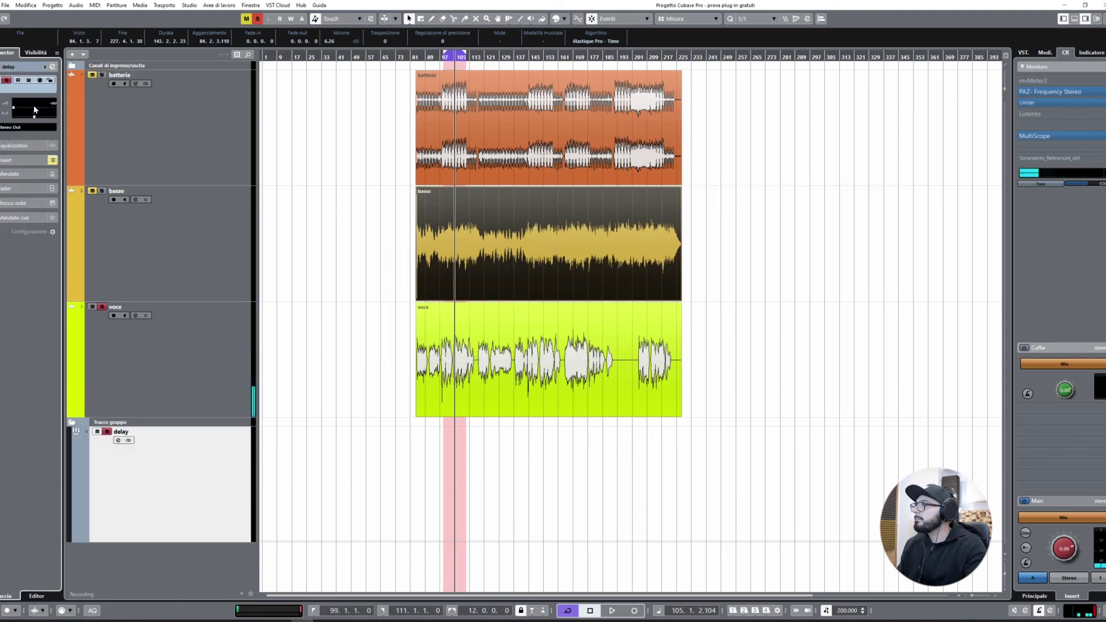
# Play the vocal through the delay group, open the group's Tal-Dub insert while listening, and stop playback
pyautogui.press('space')
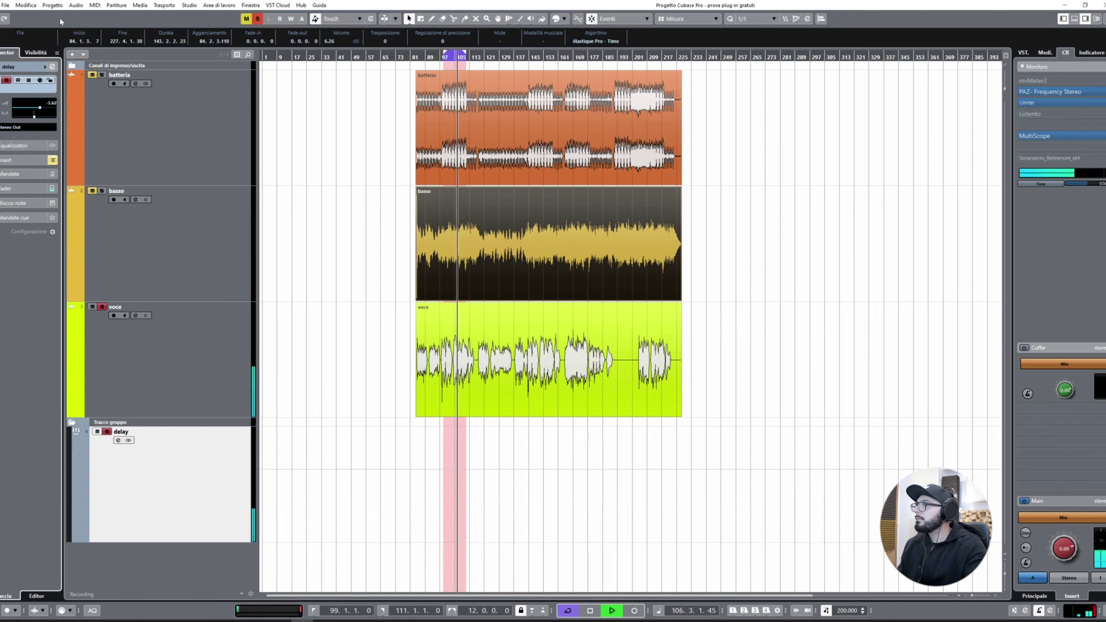
pyautogui.click(23, 160)
pyautogui.click(18, 113)
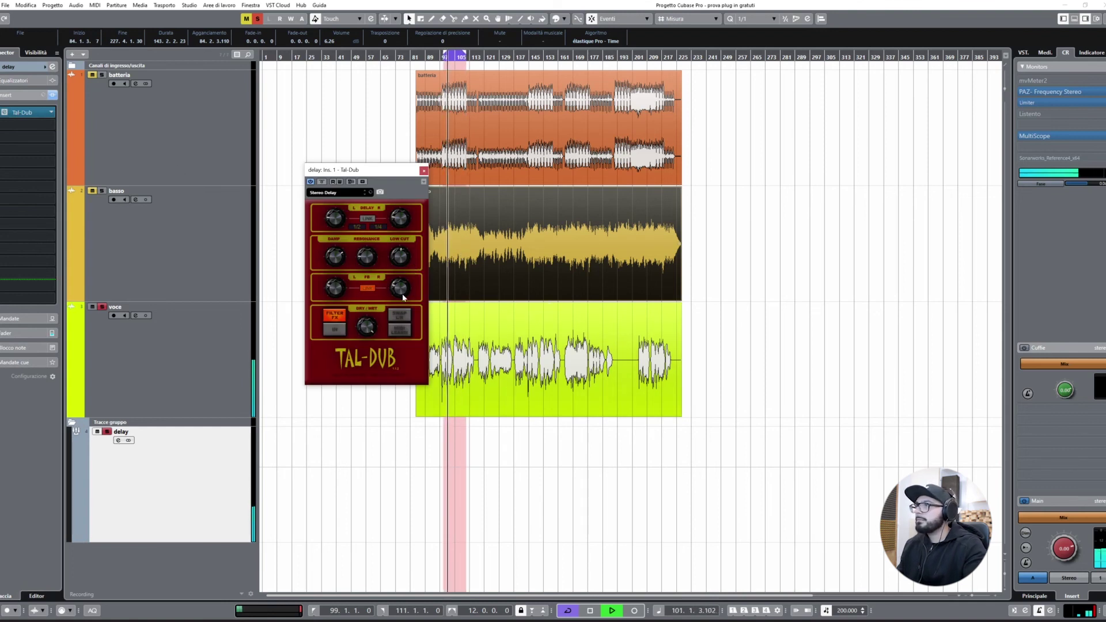
pyautogui.press('space')
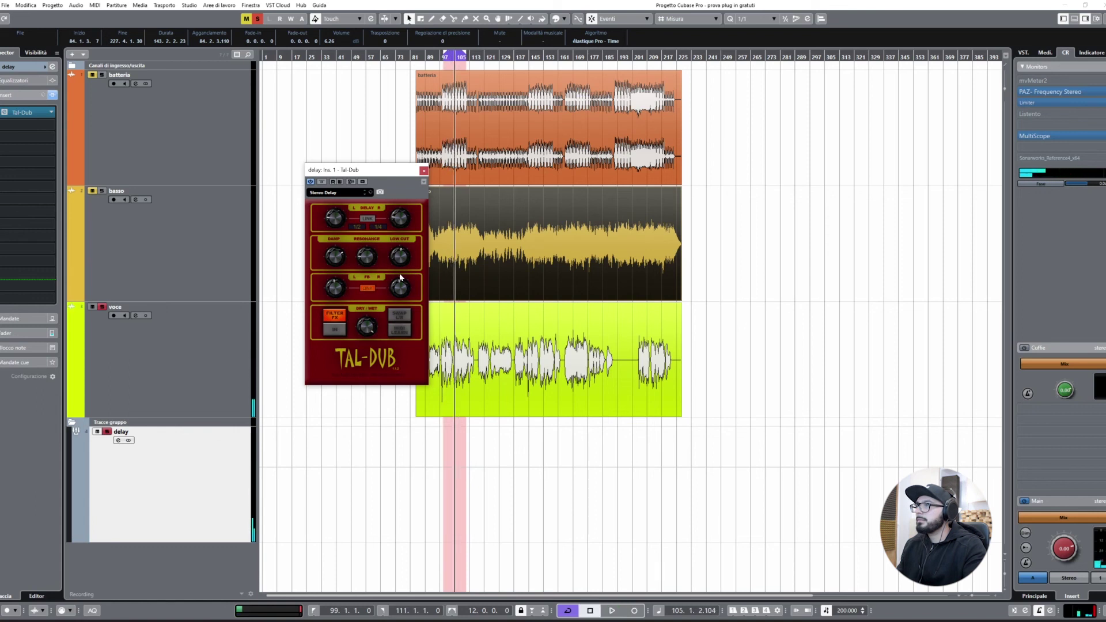
# Set Tal-Dub's left delay to 1/4 and right delay to 1/8, audition the vocal with the plug-in active, and stop
pyautogui.click(310, 181)
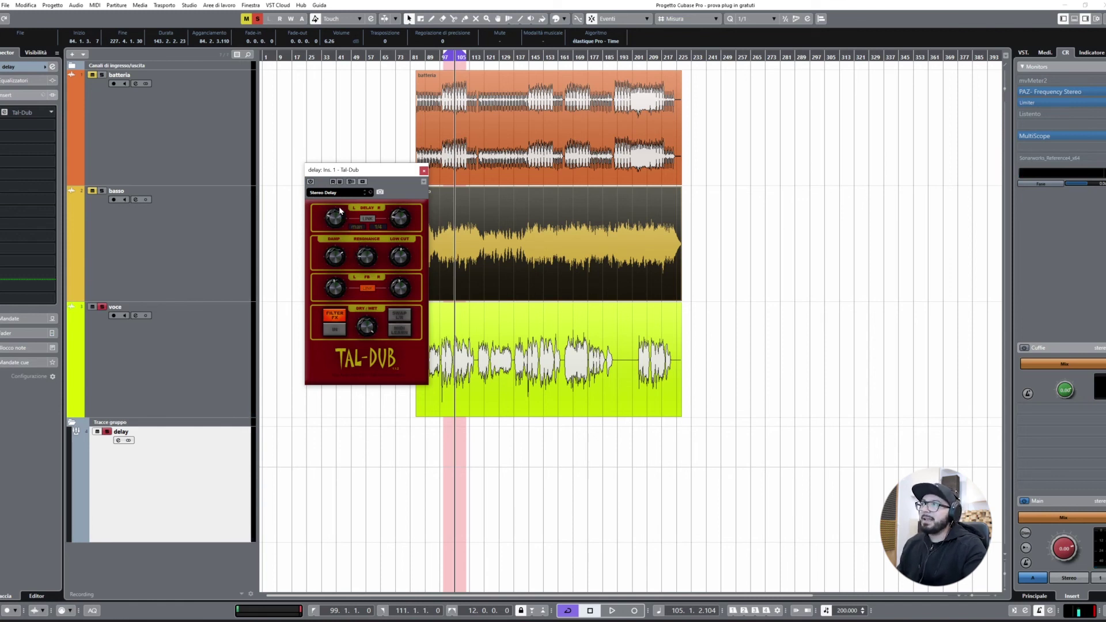
pyautogui.click(357, 226)
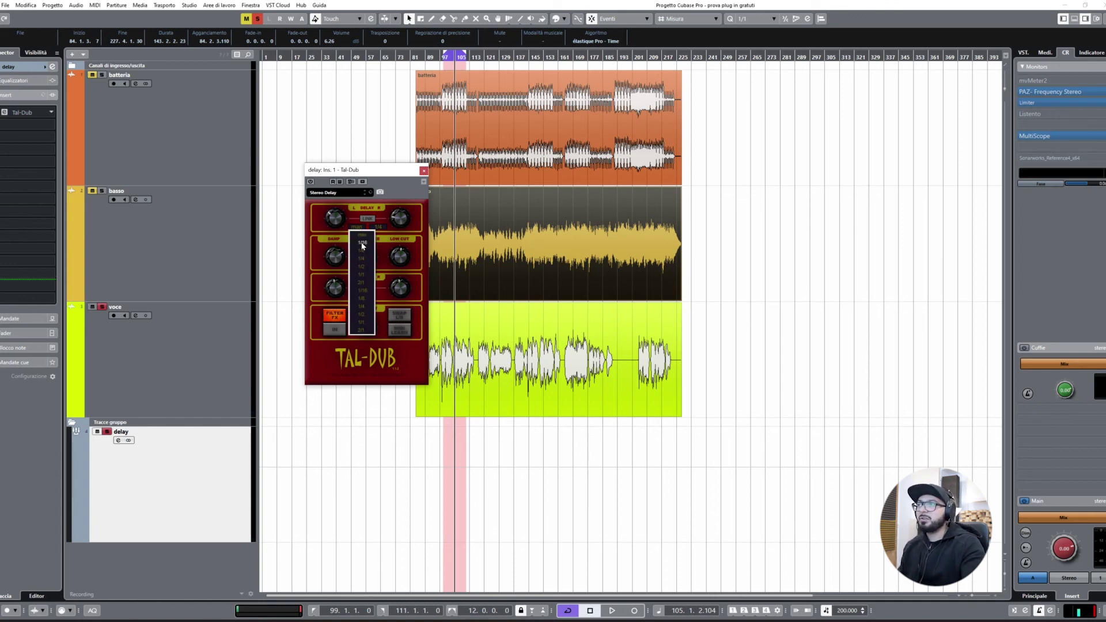
pyautogui.click(362, 258)
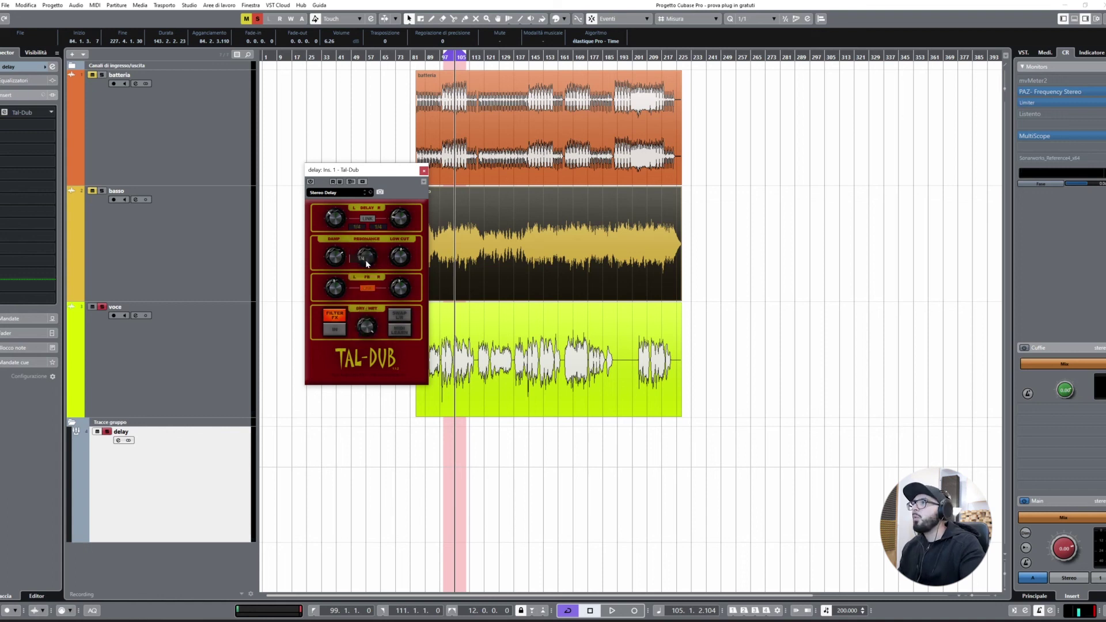
pyautogui.click(378, 226)
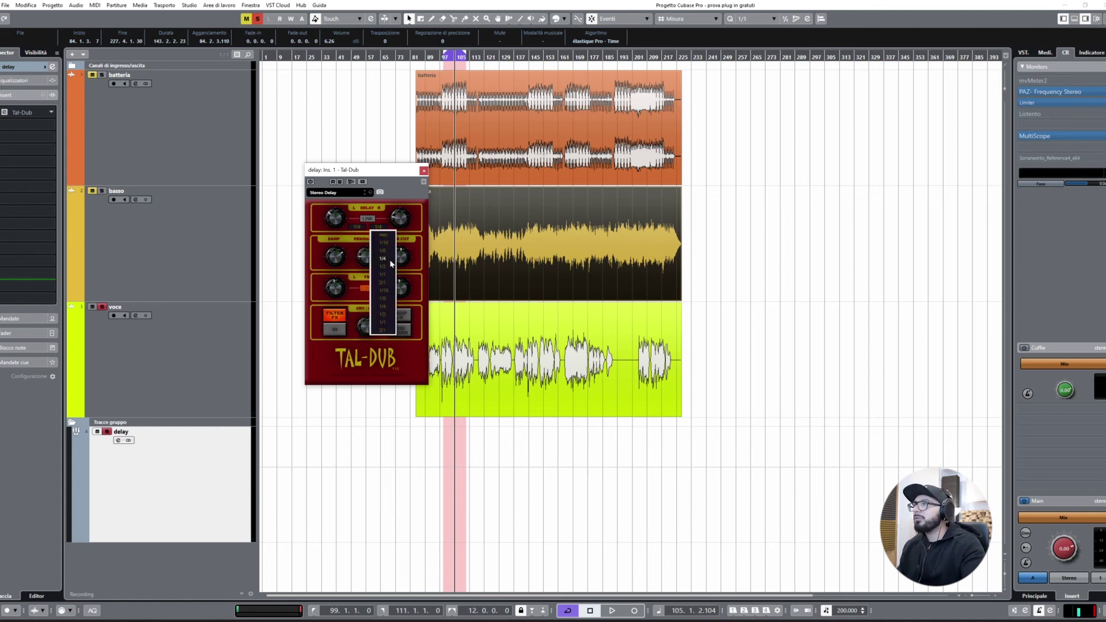
pyautogui.click(390, 252)
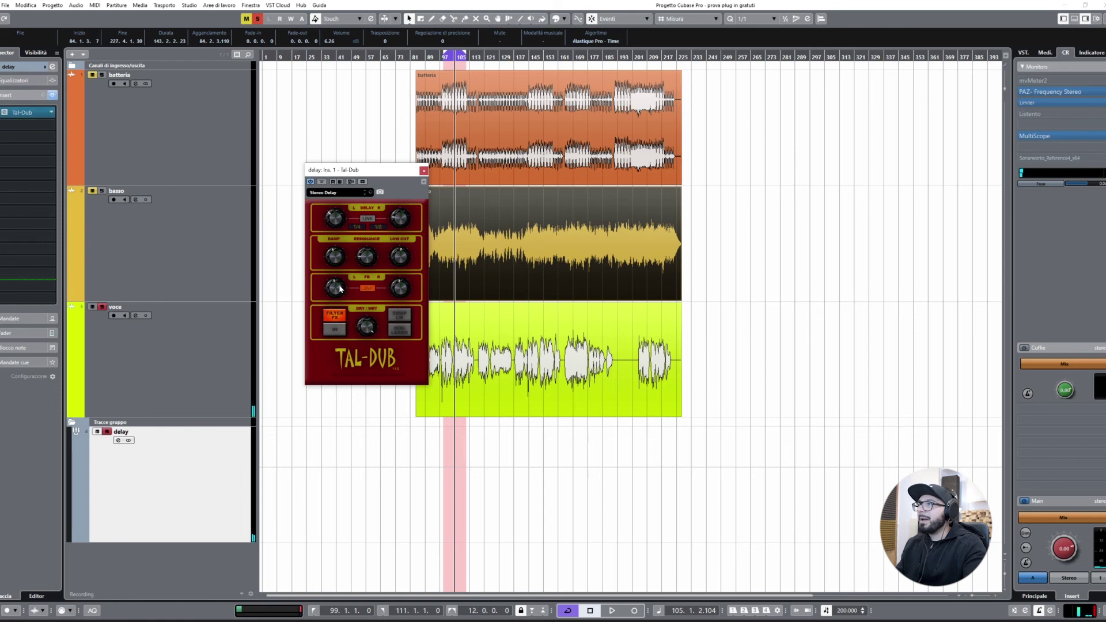
pyautogui.press('space')
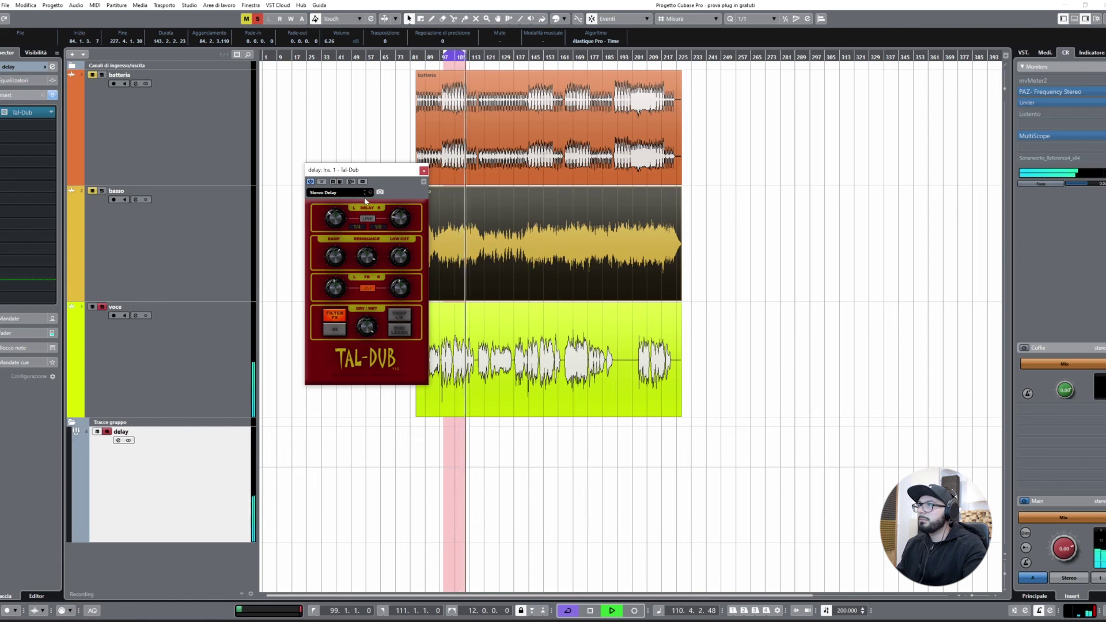
pyautogui.press('space')
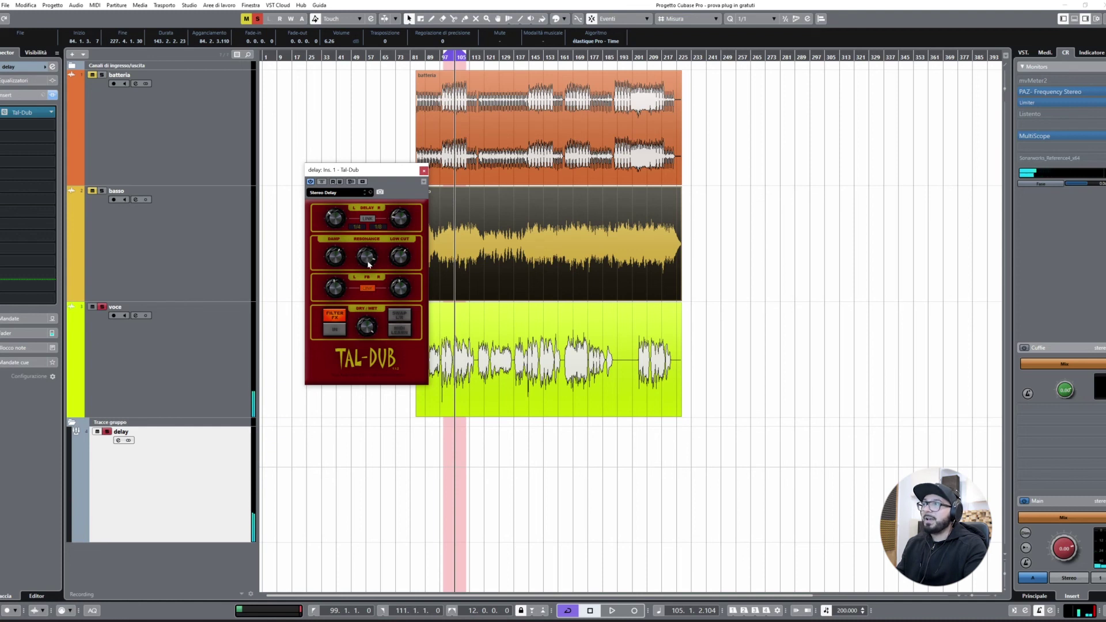